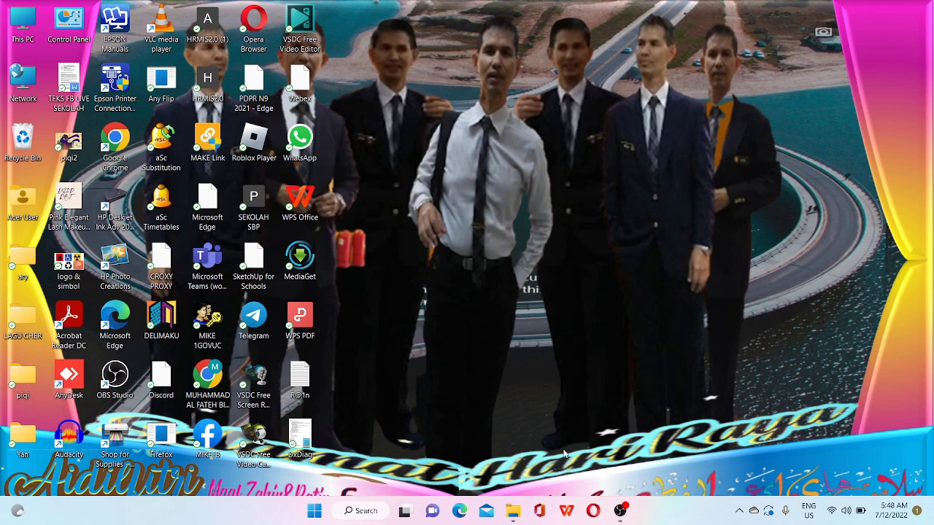
# - Open the MATEMATIK folder in File Explorer
pyautogui.click(514, 514)
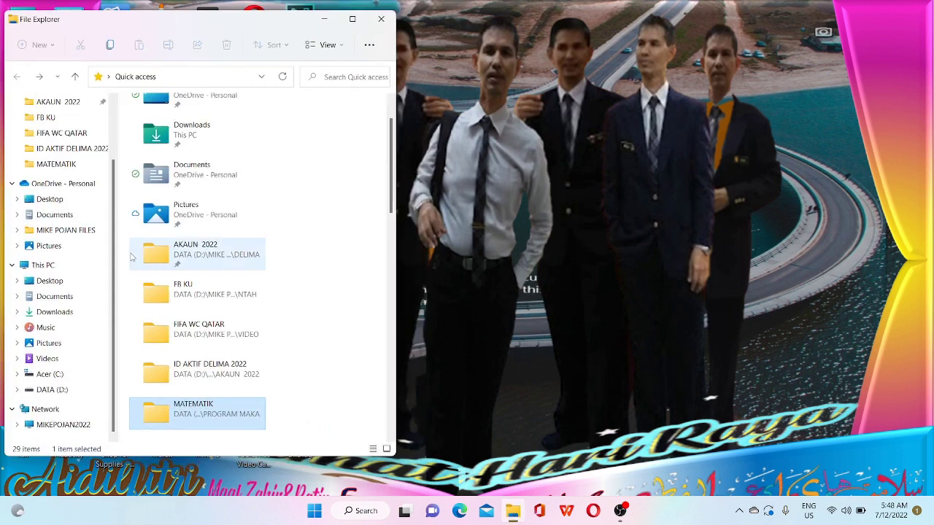
pyautogui.scroll(-1, 197, 281)
pyautogui.scroll(-2, 197, 281)
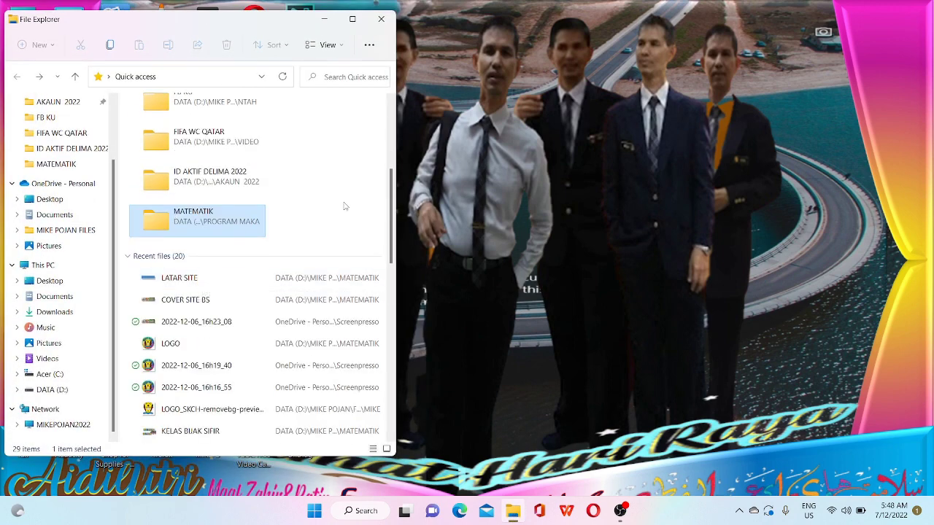
pyautogui.doubleClick(172, 228)
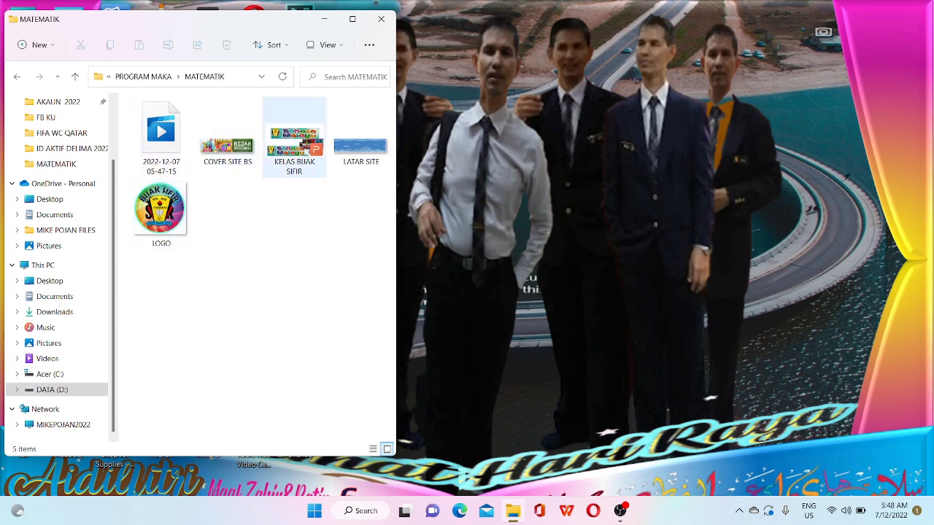
# - Open the KELAS BIJAK SIFIR file with PowerPoint
pyautogui.click(302, 143)
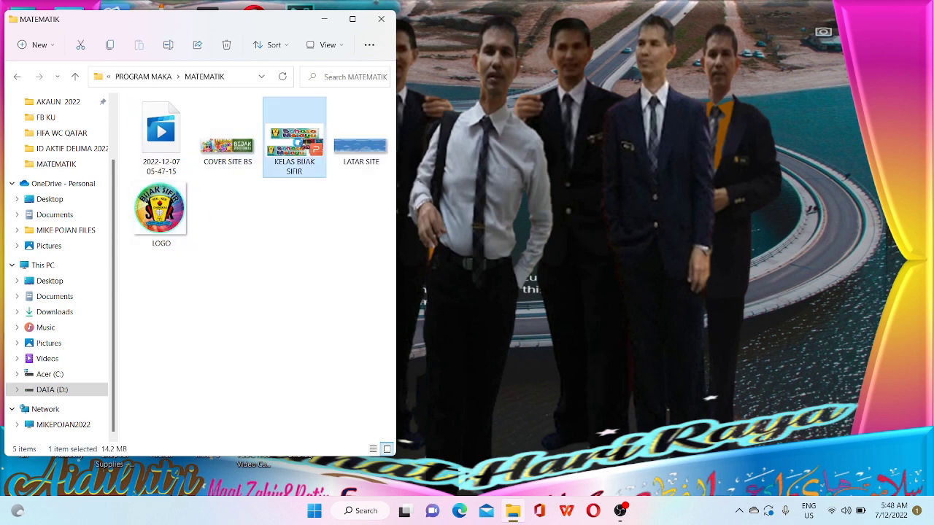
pyautogui.rightClick(302, 143)
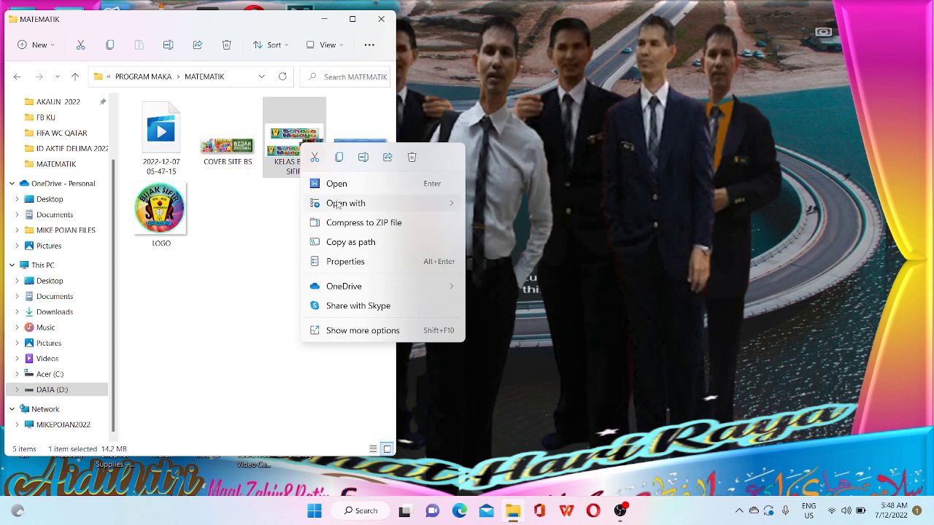
pyautogui.moveTo(350, 207)
pyautogui.click(508, 205)
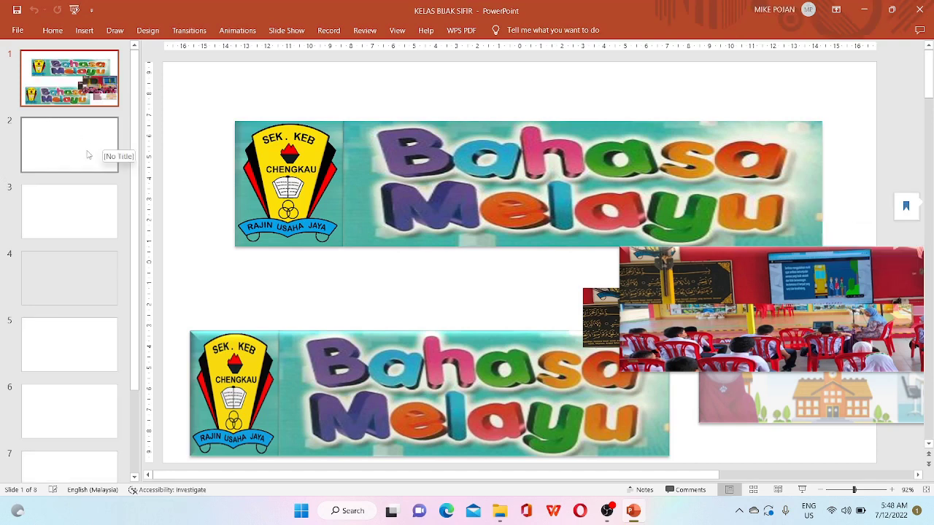
# - Display slide 4 of the presentation with the sifir titles and their bit.ly links
pyautogui.click(82, 211)
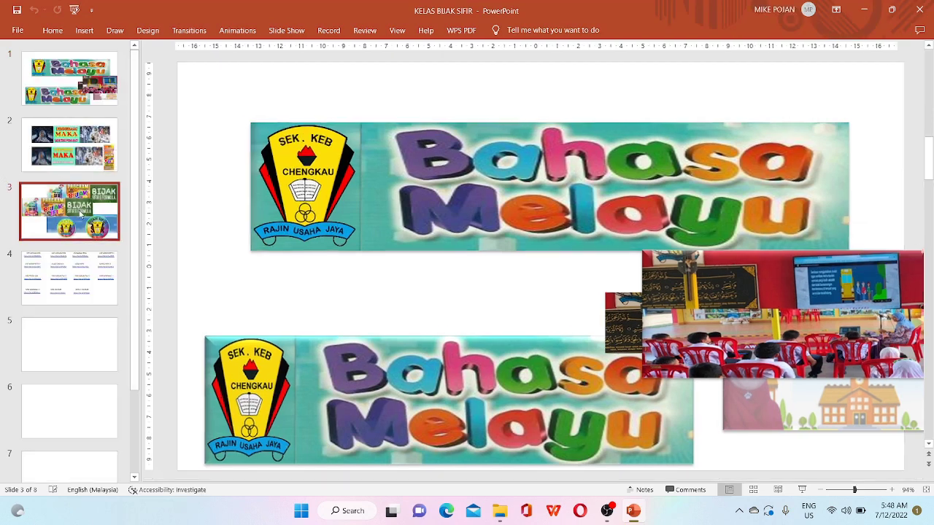
pyautogui.scroll(-1, 82, 211)
pyautogui.click(44, 216)
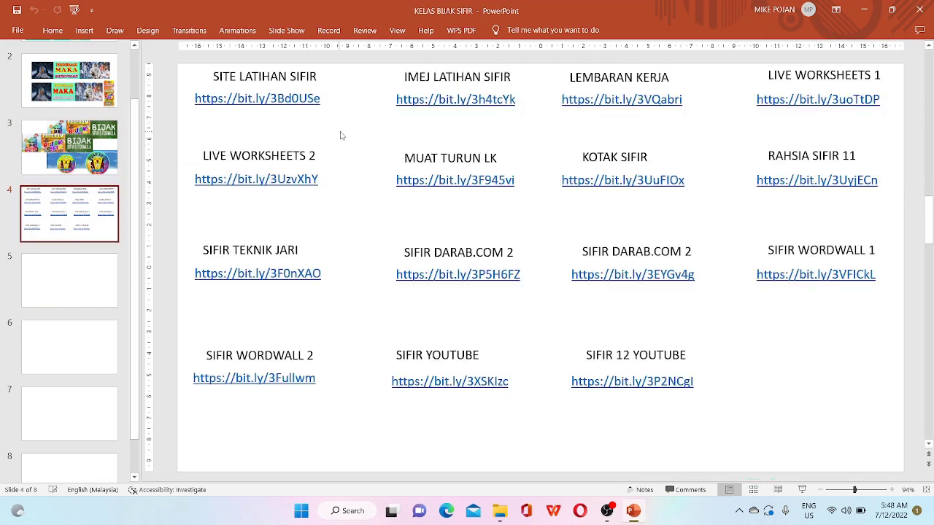
# - Minimize the presentation and the MATEMATIK folder window to get back to the desktop
pyautogui.click(892, 10)
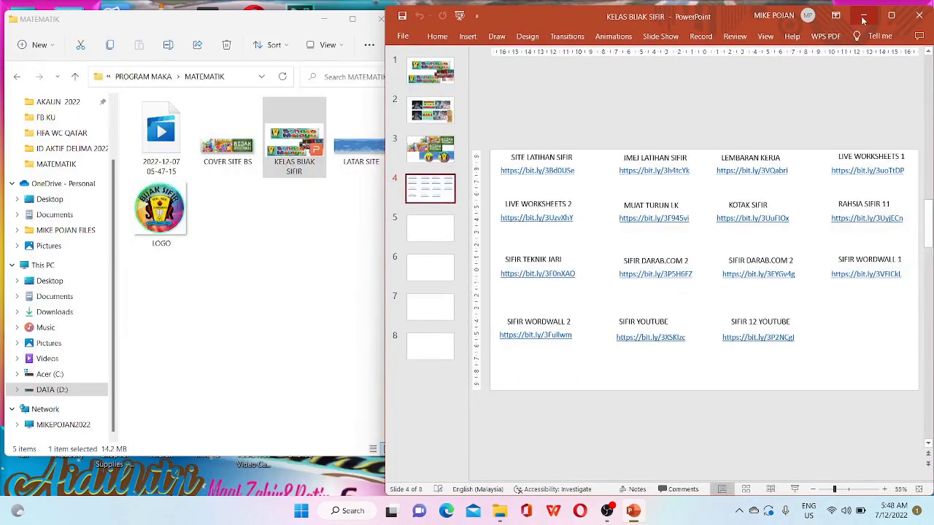
pyautogui.click(864, 16)
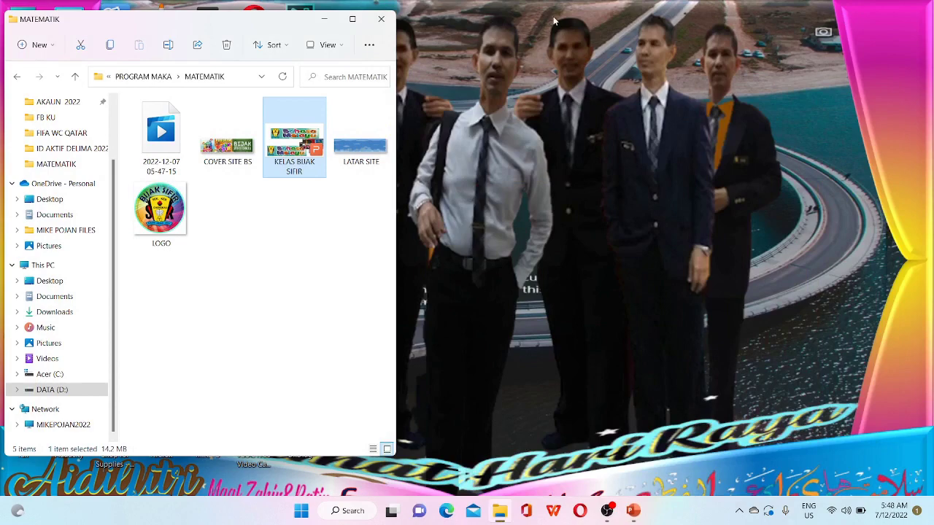
pyautogui.click(324, 22)
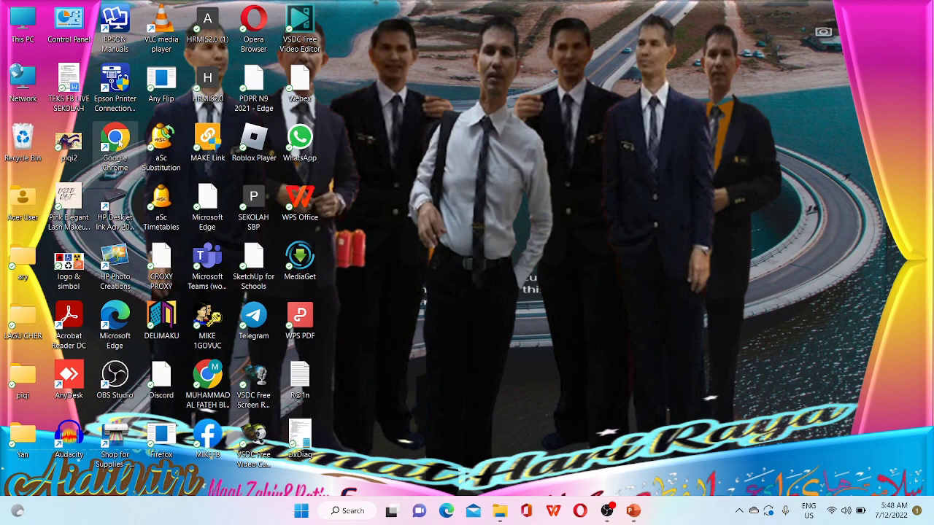
# - Switch to Google Chrome with the Person 2 profile and log in to DELIMa
pyautogui.doubleClick(114, 143)
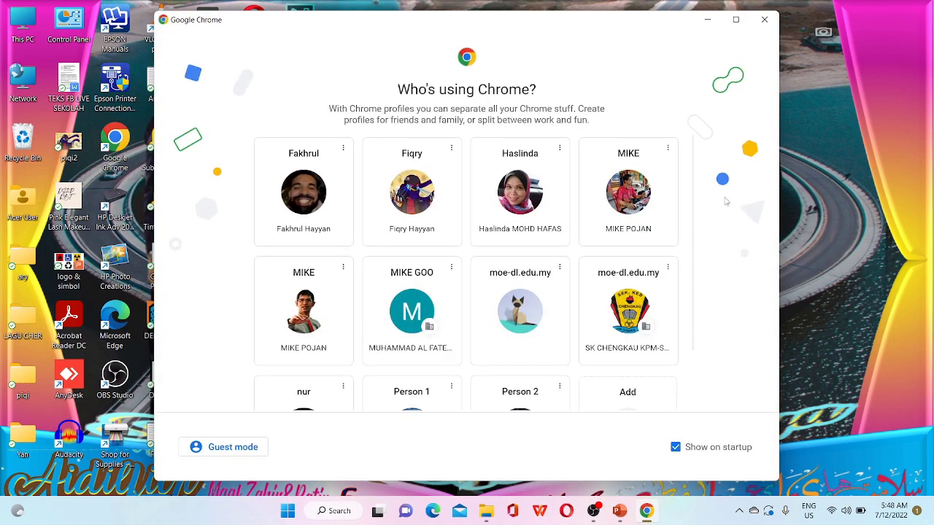
pyautogui.scroll(-1, 555, 235)
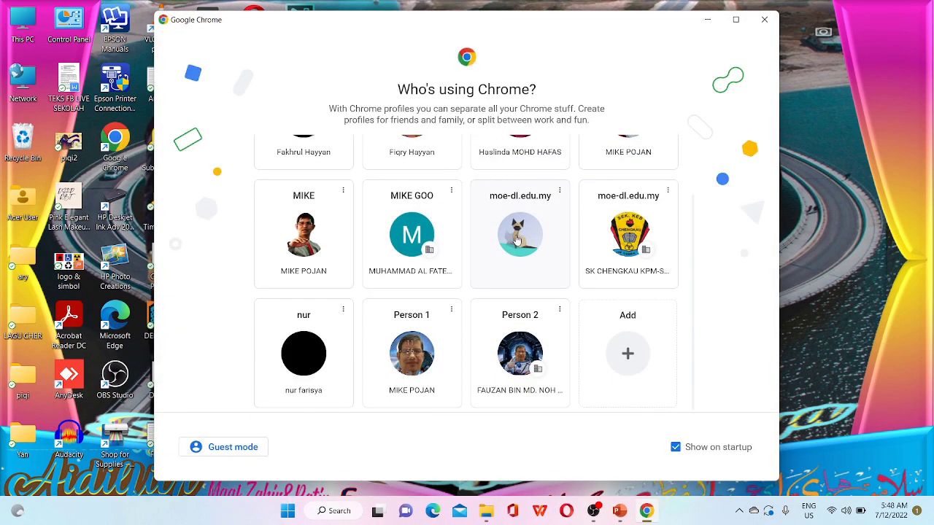
pyautogui.click(520, 343)
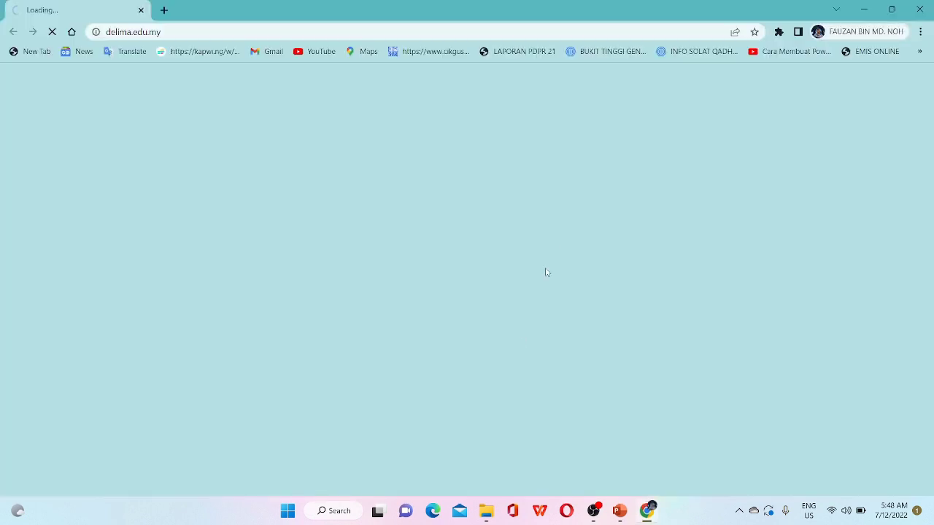
pyautogui.scroll(-1, 458, 401)
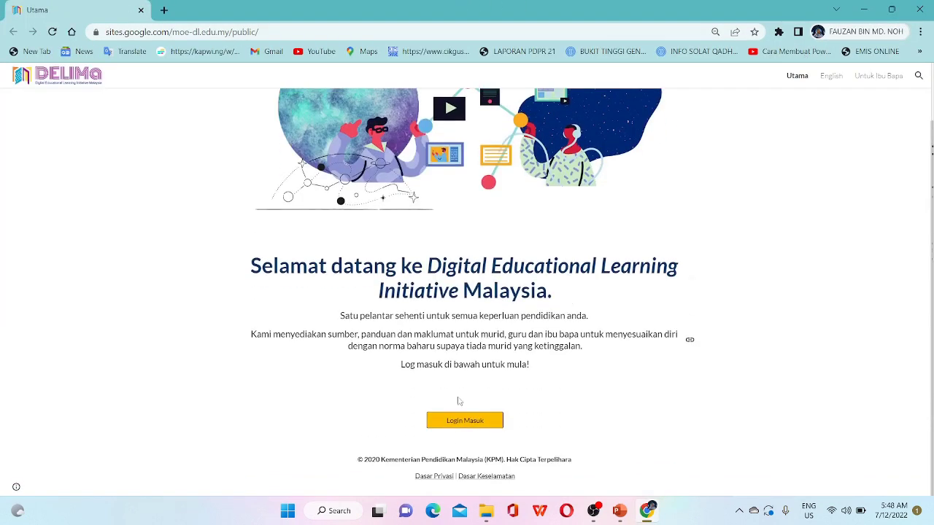
pyautogui.click(462, 423)
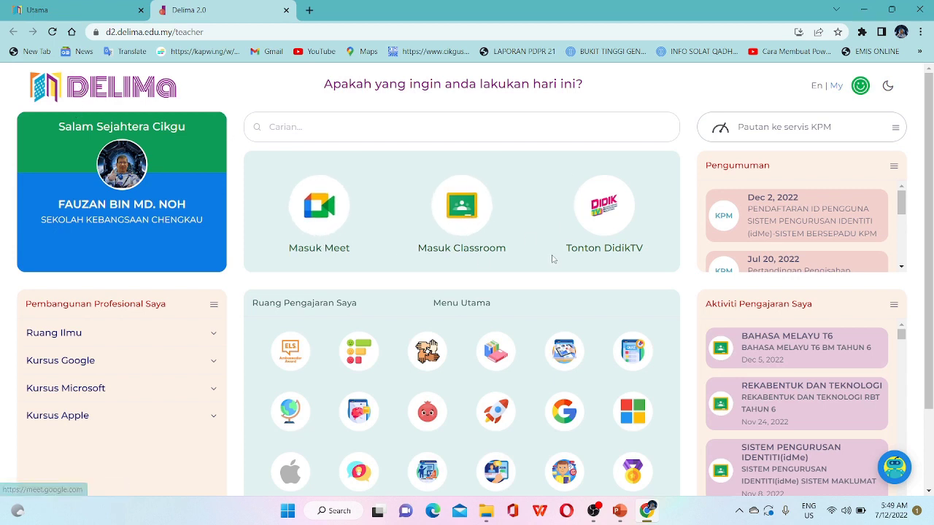
# - Open the EduwebTV KPM YouTube channel through DidikTV and search YouTube for BIJAK SIFIR videos
pyautogui.click(600, 212)
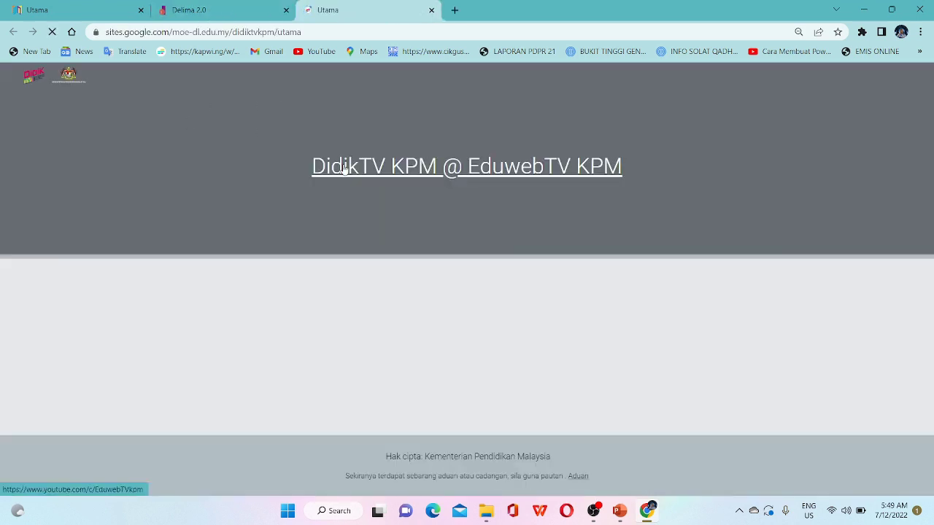
pyautogui.click(344, 168)
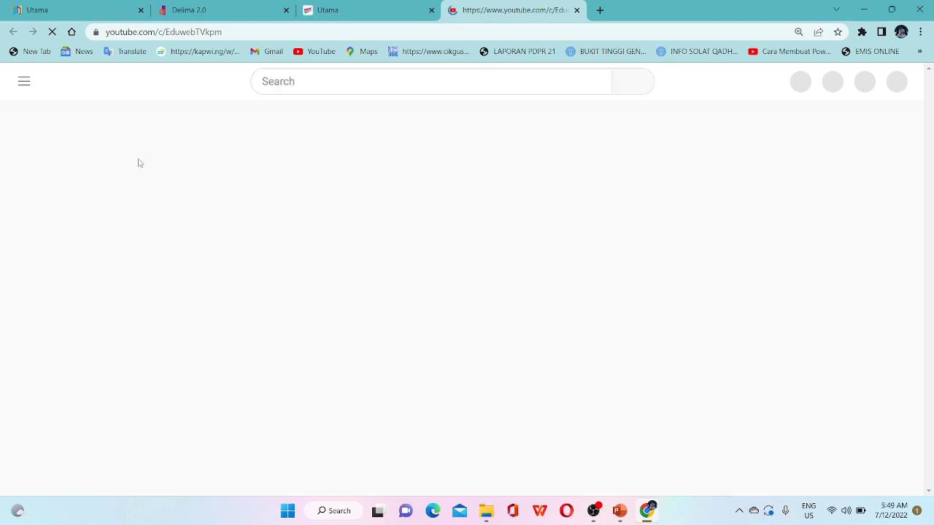
pyautogui.click(286, 82)
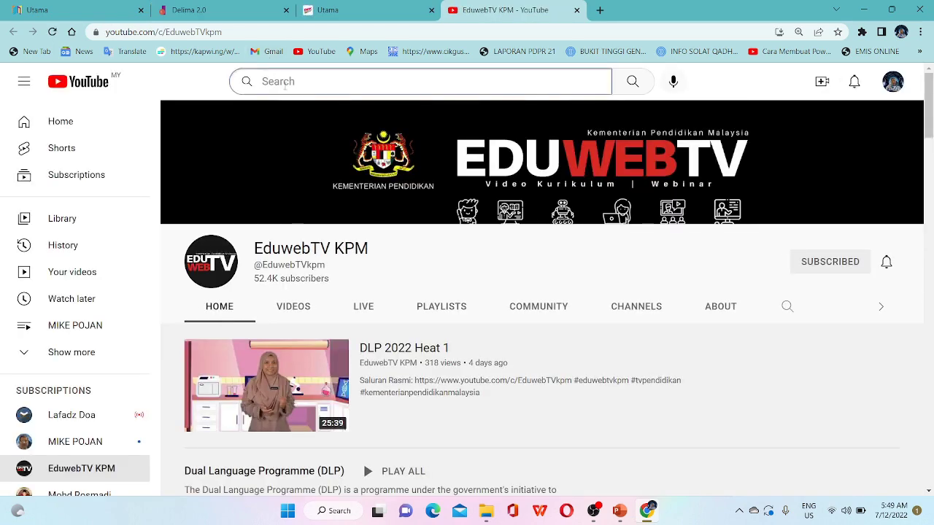
pyautogui.write('BIJAK')
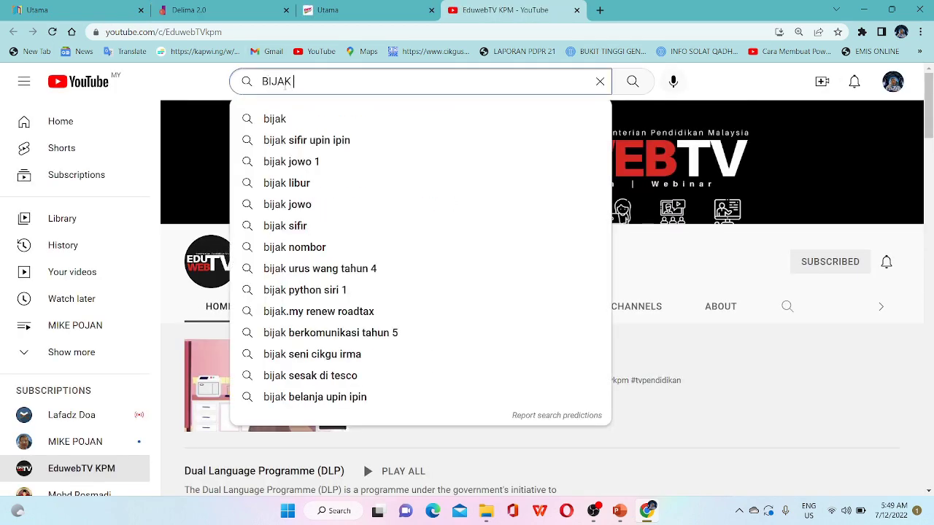
pyautogui.write(' SIFIR')
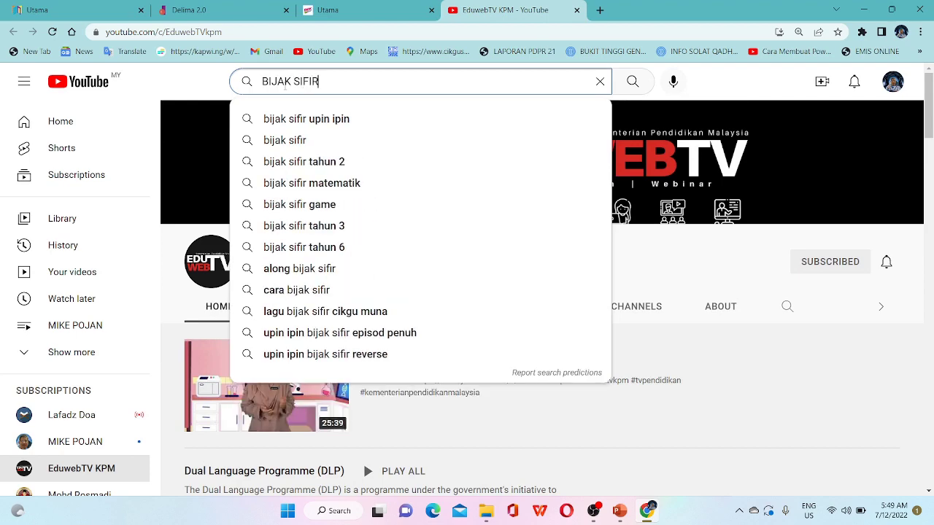
pyautogui.press('Return')
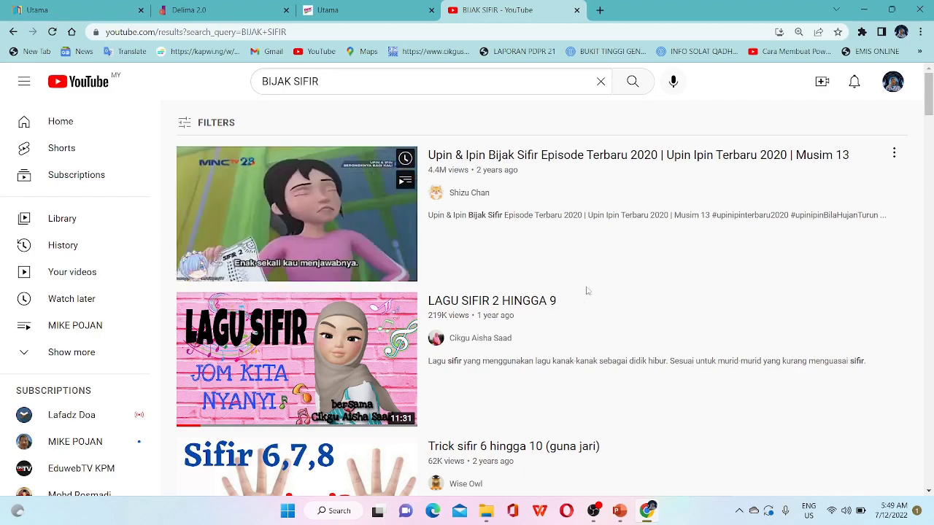
pyautogui.scroll(-2, 565, 356)
pyautogui.scroll(-10, 564, 356)
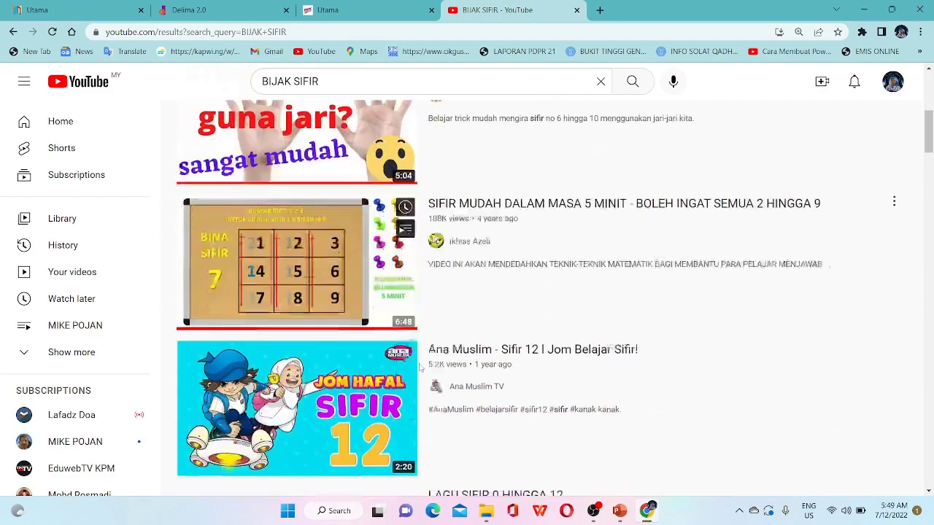
pyautogui.scroll(-3, 420, 367)
pyautogui.scroll(9, 420, 367)
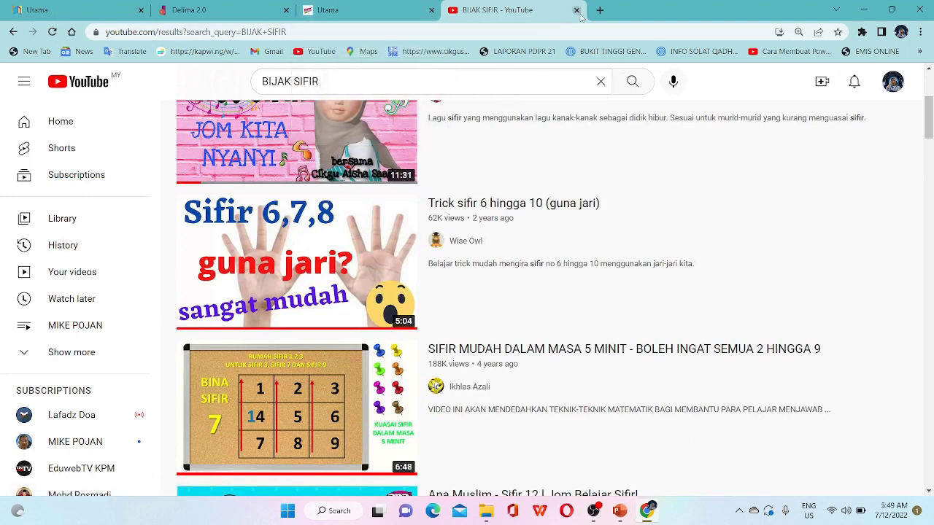
# - Return to the Delima 2.0 page, open Google Classroom from it and look through the existing classes
pyautogui.click(344, 15)
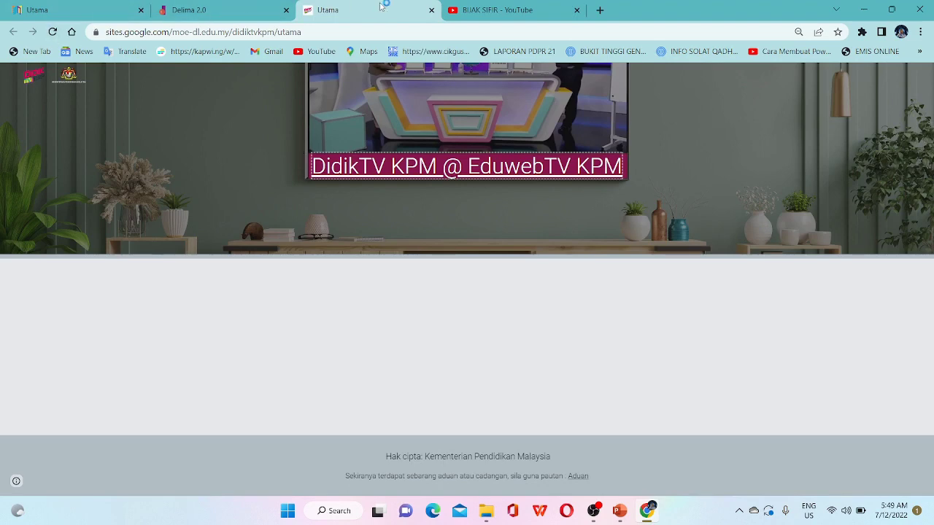
pyautogui.click(209, 11)
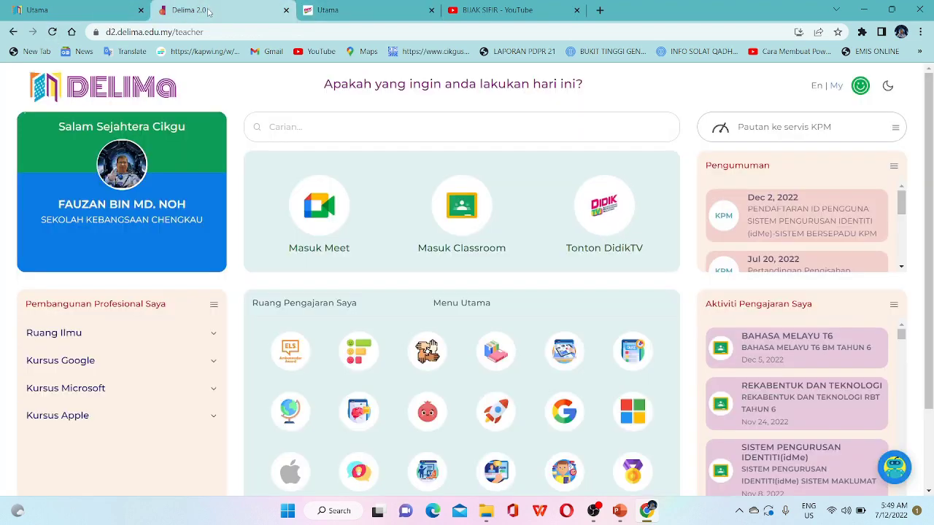
pyautogui.click(460, 217)
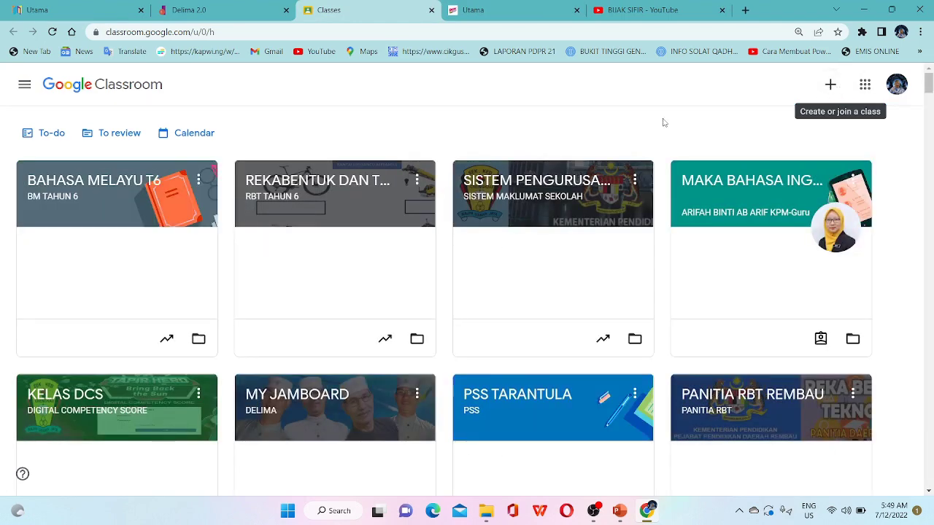
pyautogui.scroll(-10, 766, 210)
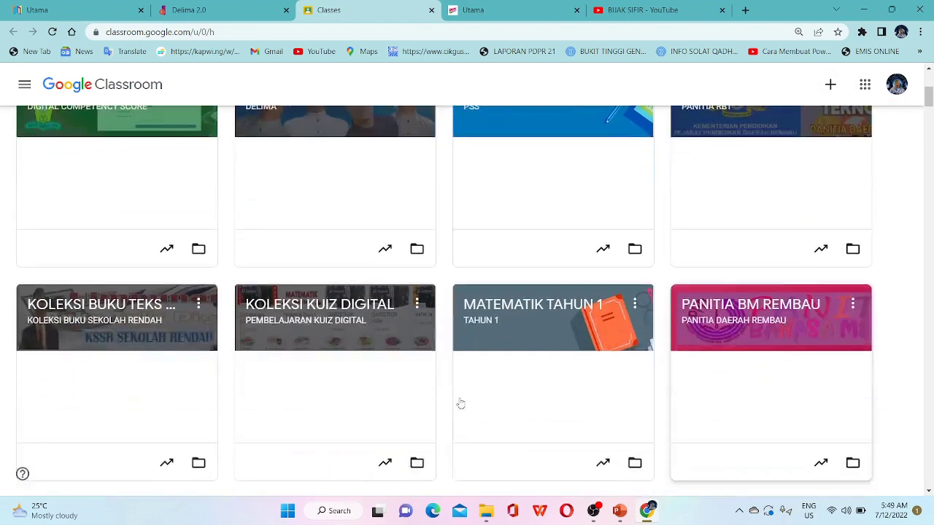
pyautogui.scroll(-15, 146, 449)
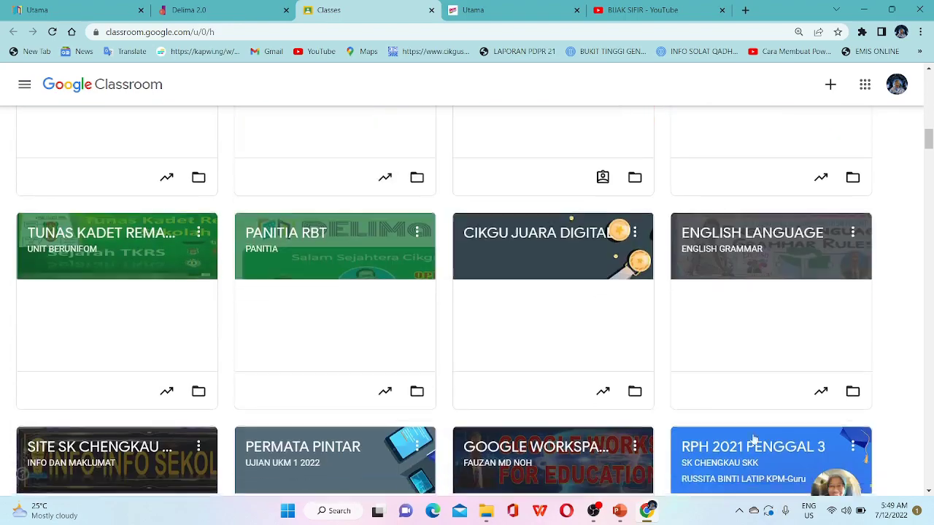
pyautogui.scroll(20, 801, 225)
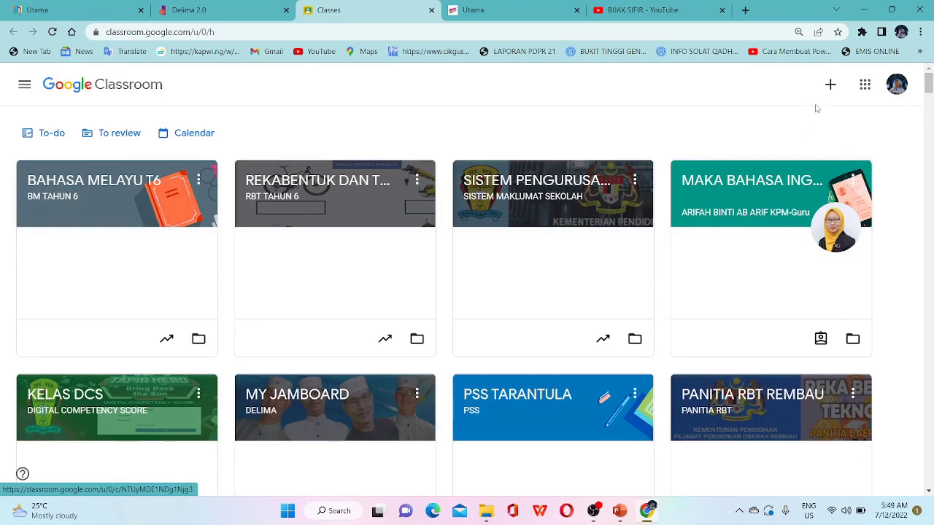
# - Start a new class named BIJAK SIFIR and enter MATEMATIK as its subject
pyautogui.click(832, 85)
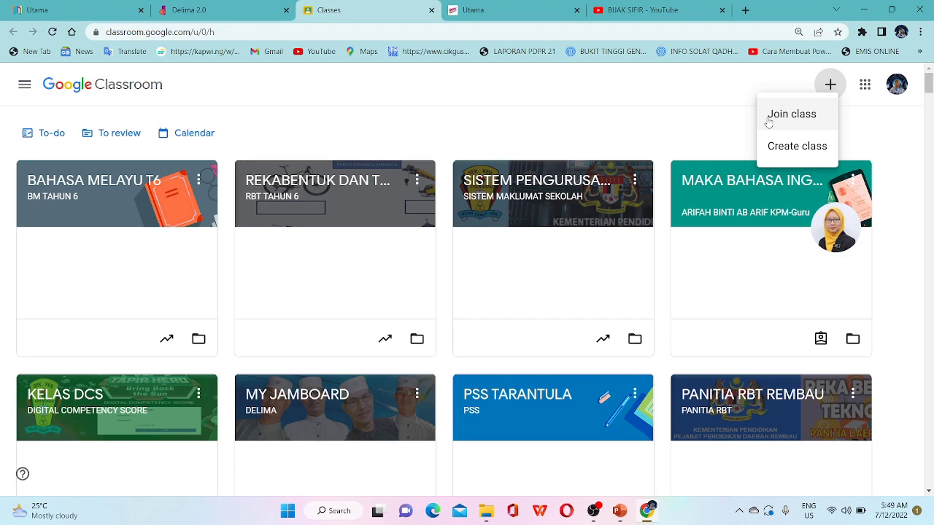
pyautogui.click(791, 146)
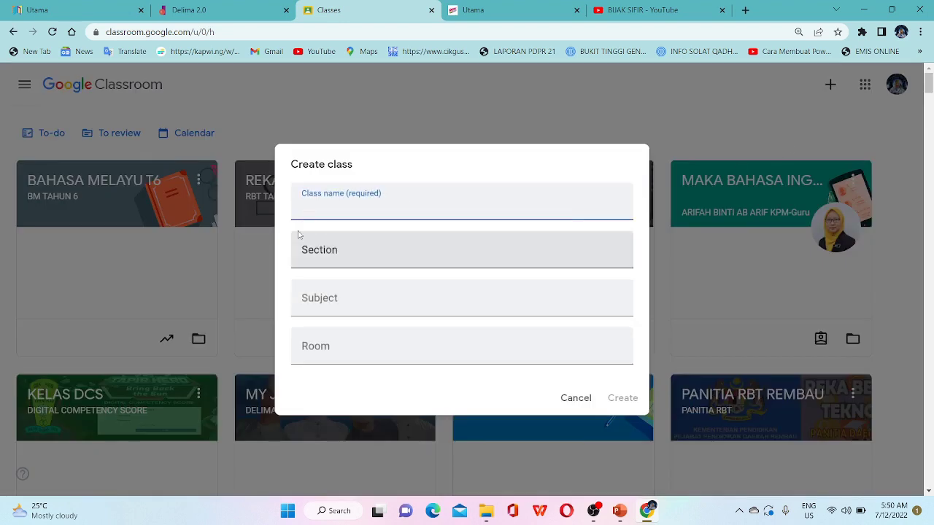
pyautogui.write('BIJAK SIFIR')
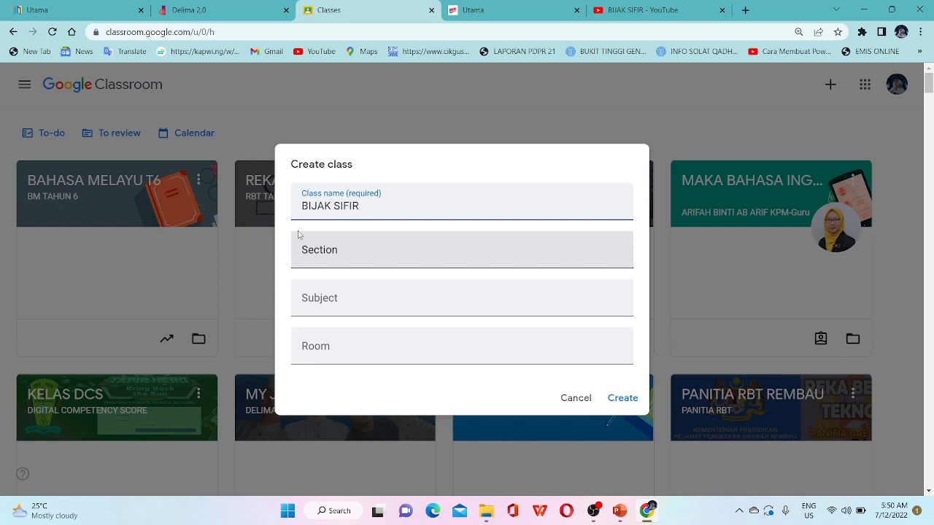
pyautogui.click(319, 250)
pyautogui.click(332, 293)
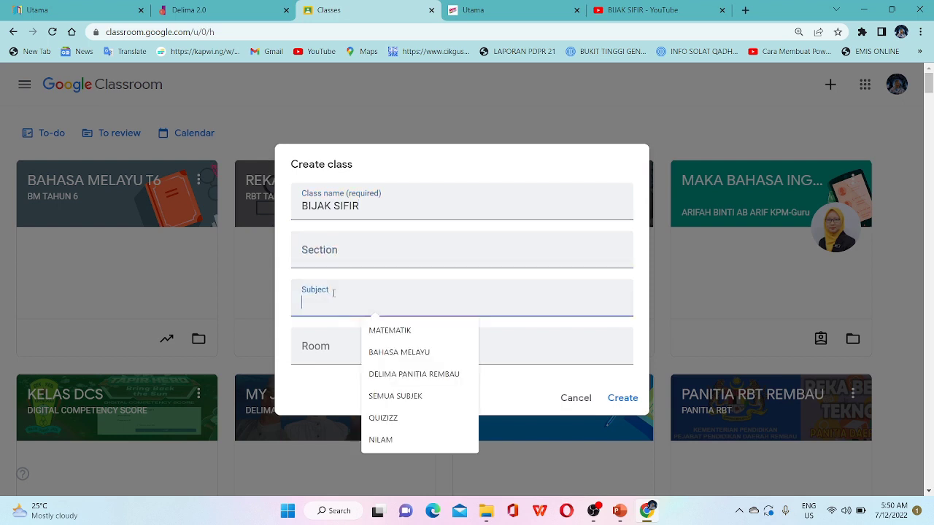
pyautogui.write('MATEM')
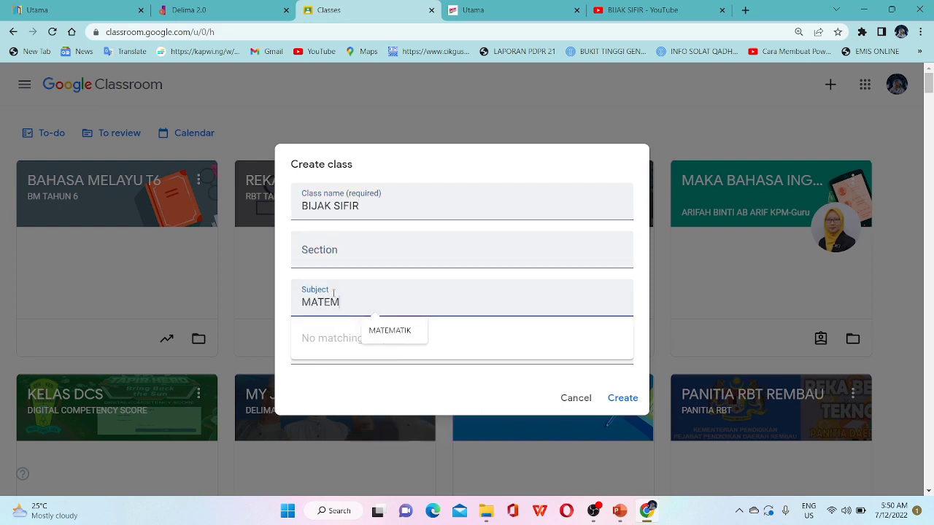
pyautogui.write('ATIK')
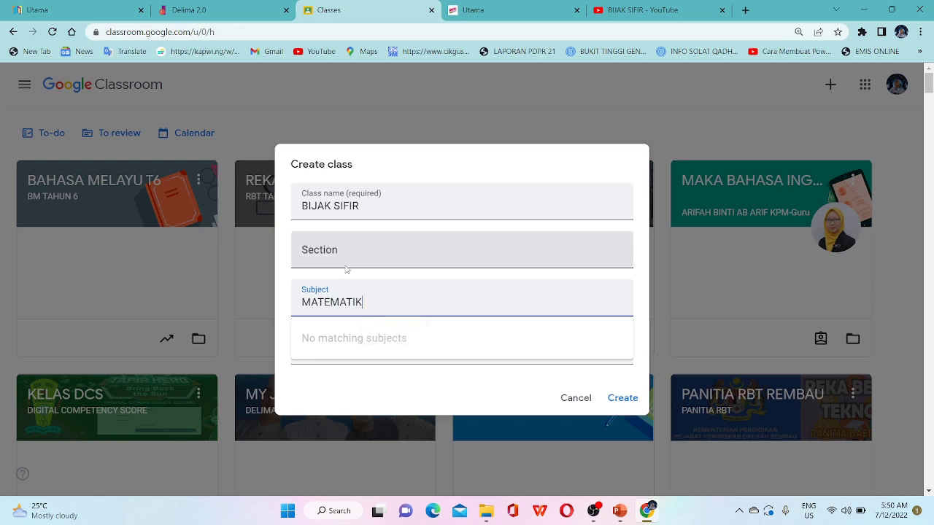
# - Set the new class's section to PROGRAM MAKA and its room to SKCH, and create the class
pyautogui.click(348, 257)
pyautogui.write('PRO')
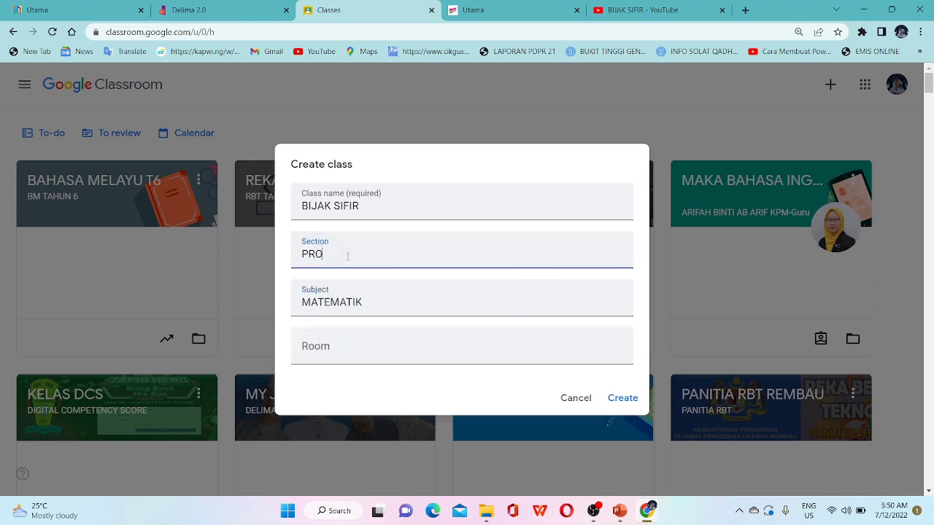
pyautogui.write('GRAM MKA')
pyautogui.write('AKA')
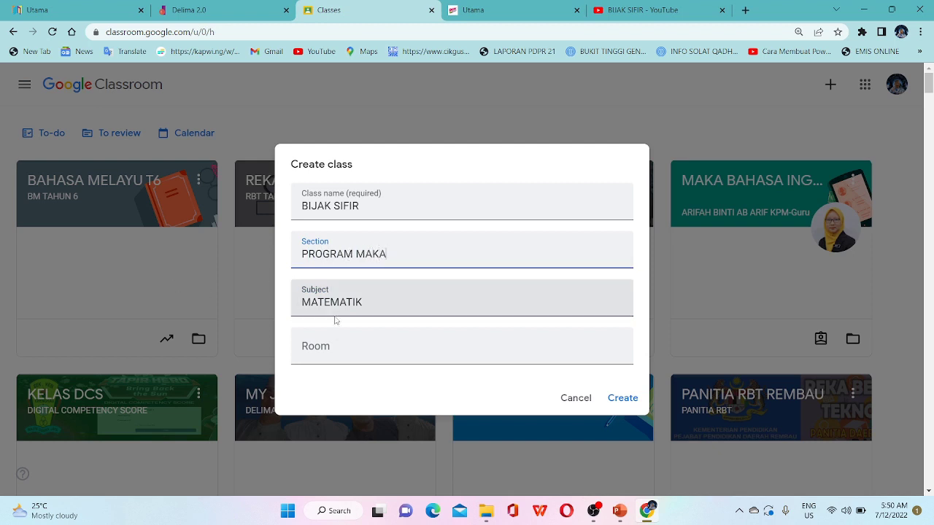
pyautogui.click(333, 348)
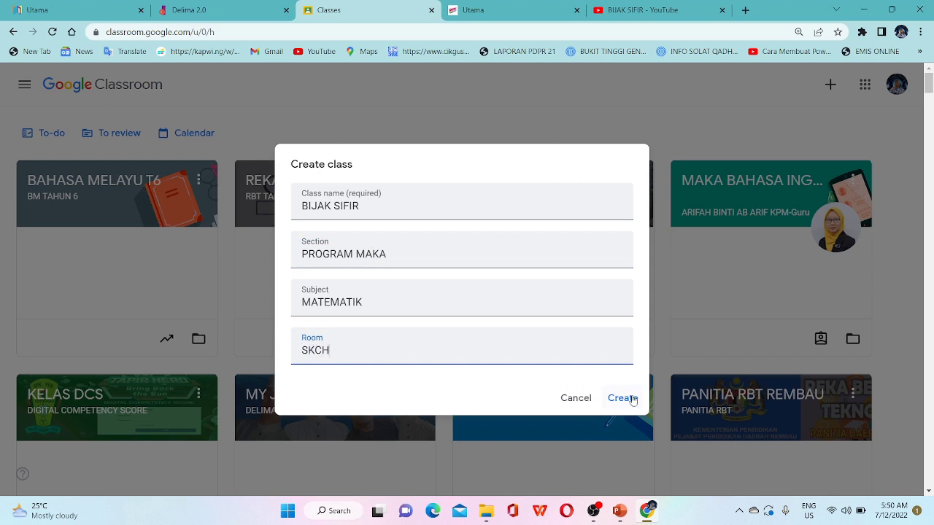
pyautogui.click(626, 399)
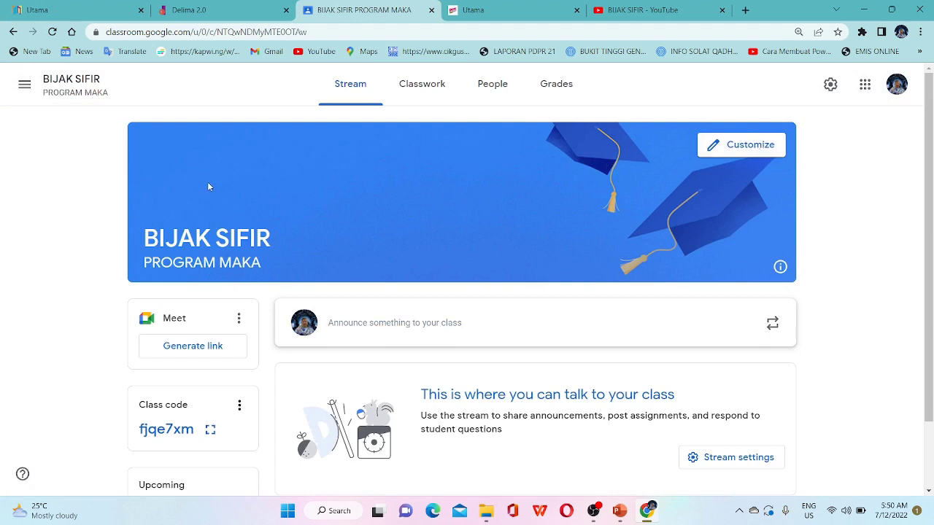
# - Customize the class appearance with the pink theme color and start uploading a header photo from the computer
pyautogui.click(763, 144)
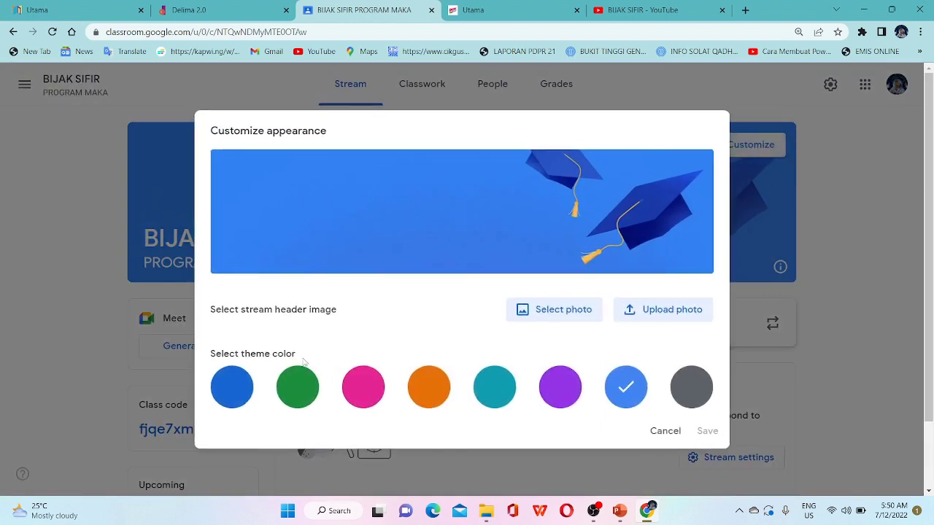
pyautogui.click(371, 383)
pyautogui.click(666, 312)
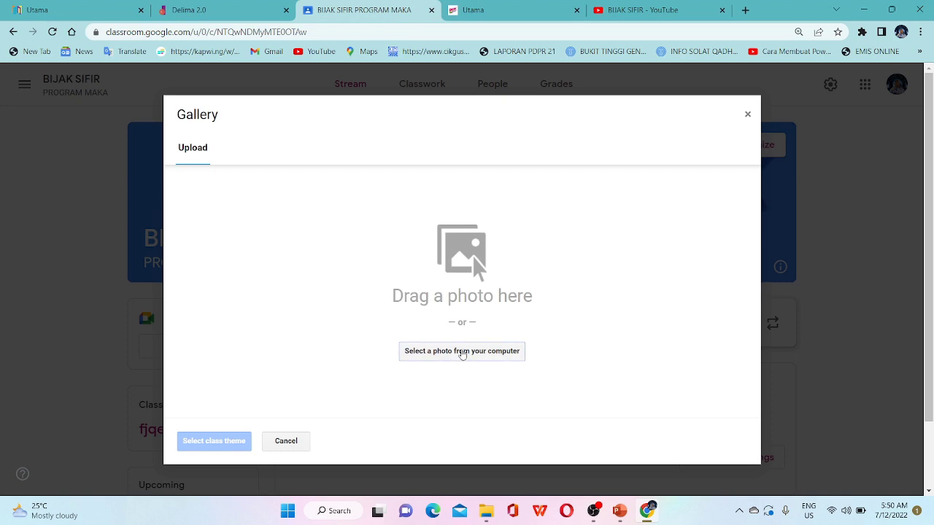
pyautogui.click(462, 352)
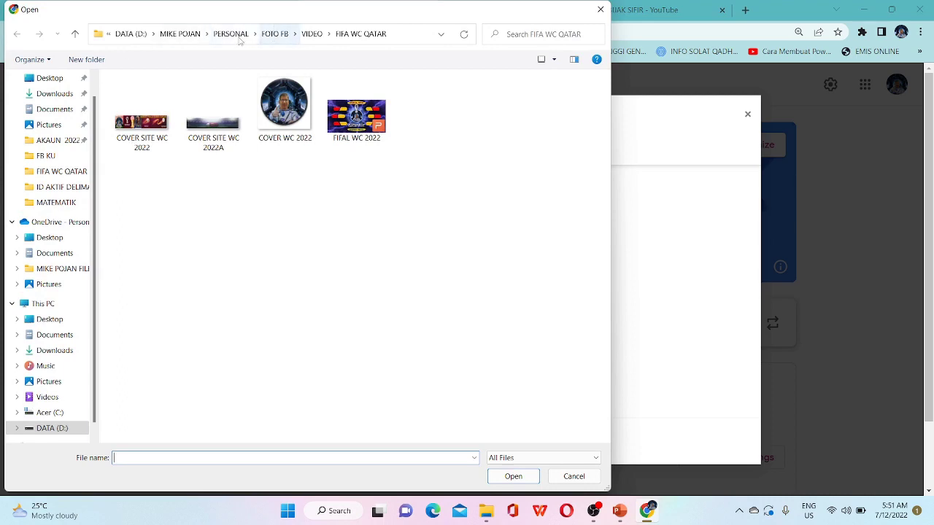
# - Find the MATEMATIK folder inside PROGRAM MAKA and upload COVER SITE BS as the stream header image
pyautogui.click(180, 34)
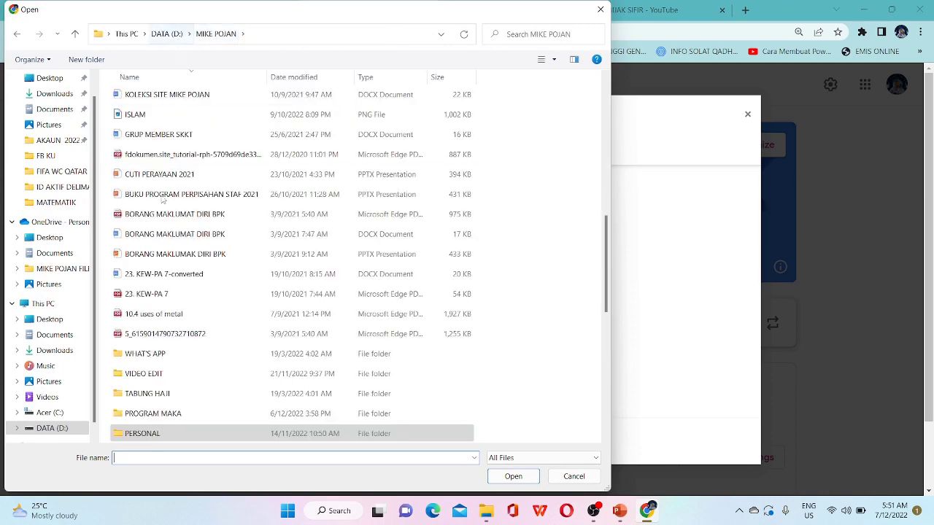
pyautogui.scroll(-5, 159, 288)
pyautogui.scroll(-3, 161, 292)
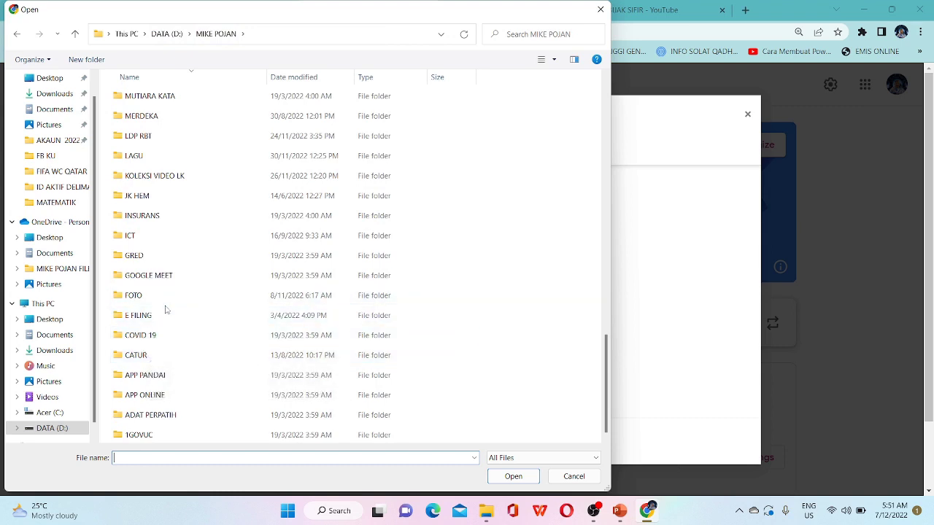
pyautogui.scroll(2, 165, 318)
pyautogui.scroll(2, 165, 318)
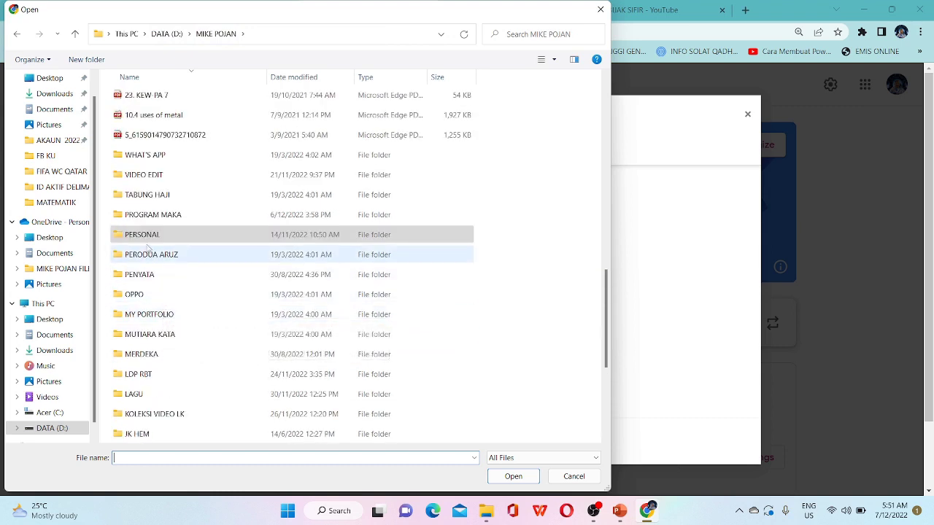
pyautogui.doubleClick(157, 215)
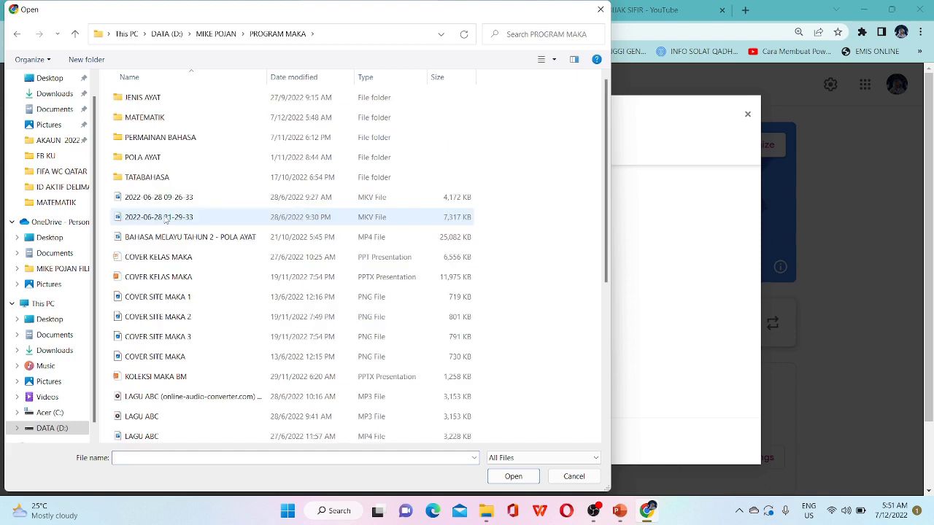
pyautogui.doubleClick(158, 119)
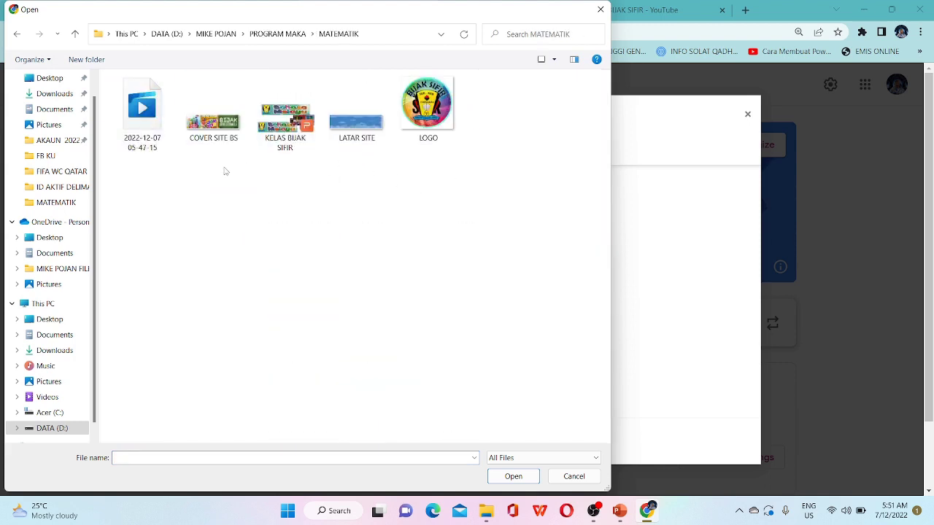
pyautogui.doubleClick(209, 127)
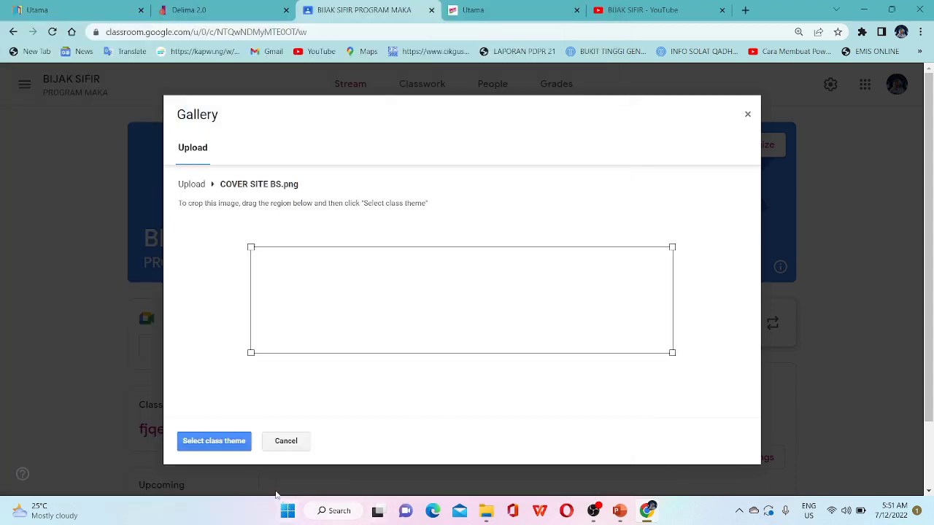
# - Fit the crop region to the whole COVER SITE BS banner, use it as the class theme and save the appearance
pyautogui.moveTo(350, 285); pyautogui.dragTo(283, 267)
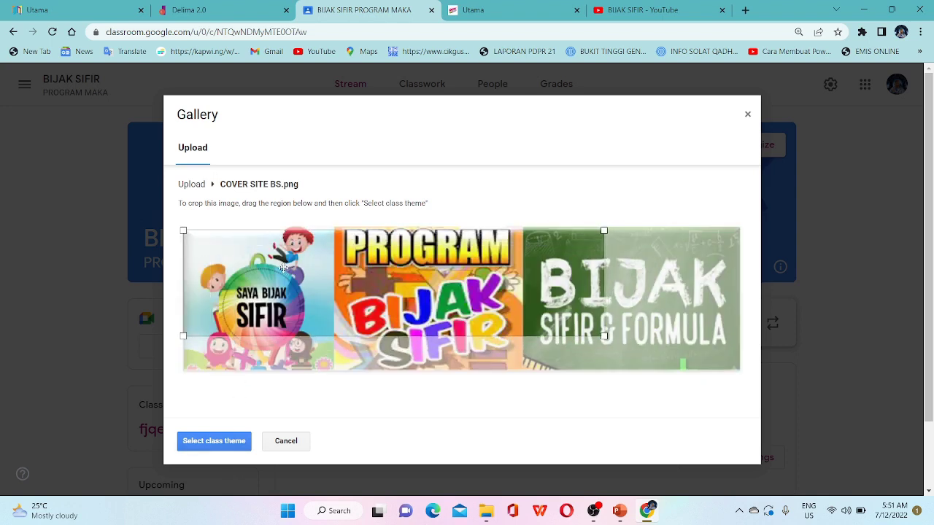
pyautogui.moveTo(603, 336); pyautogui.dragTo(739, 371)
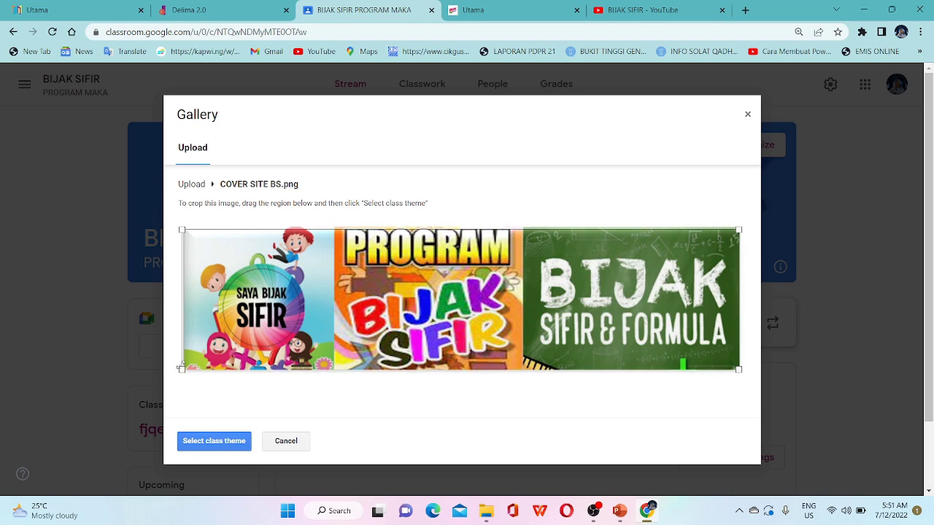
pyautogui.moveTo(181, 369); pyautogui.dragTo(183, 368)
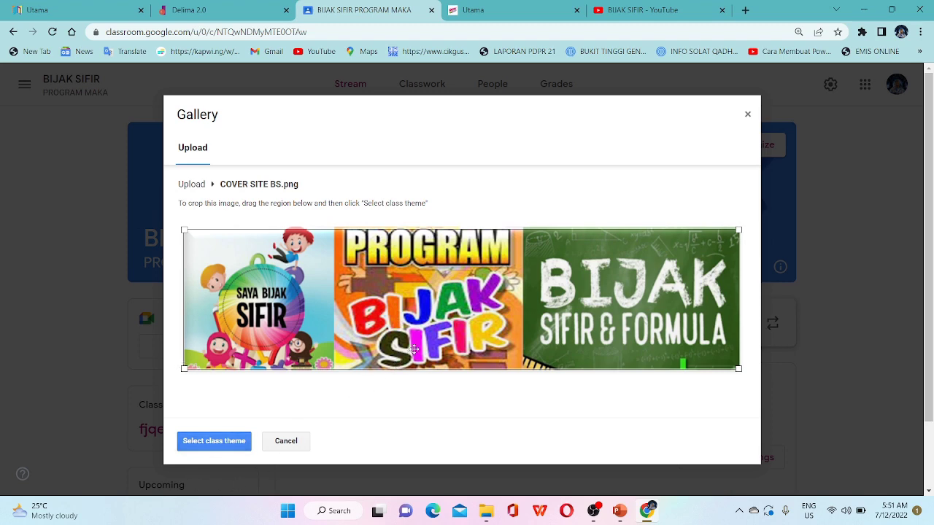
pyautogui.moveTo(413, 350); pyautogui.dragTo(414, 347)
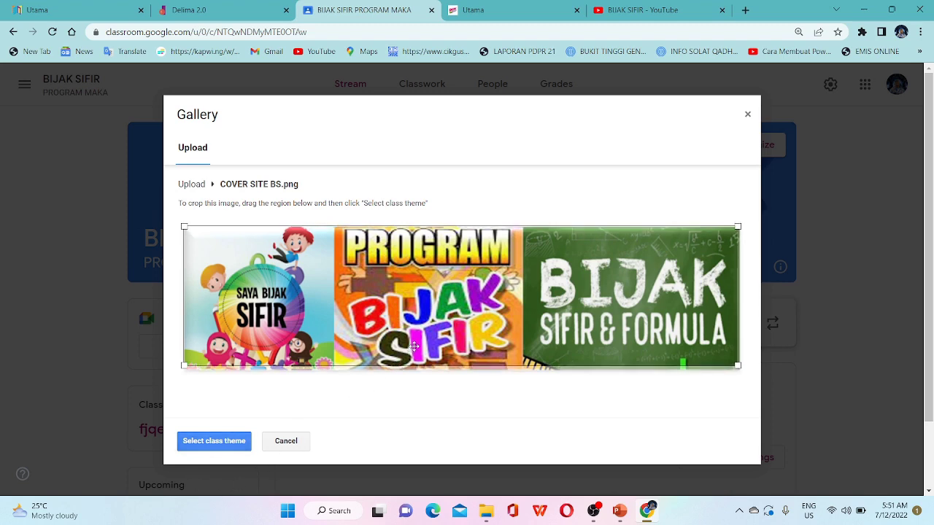
pyautogui.moveTo(414, 346); pyautogui.dragTo(414, 350)
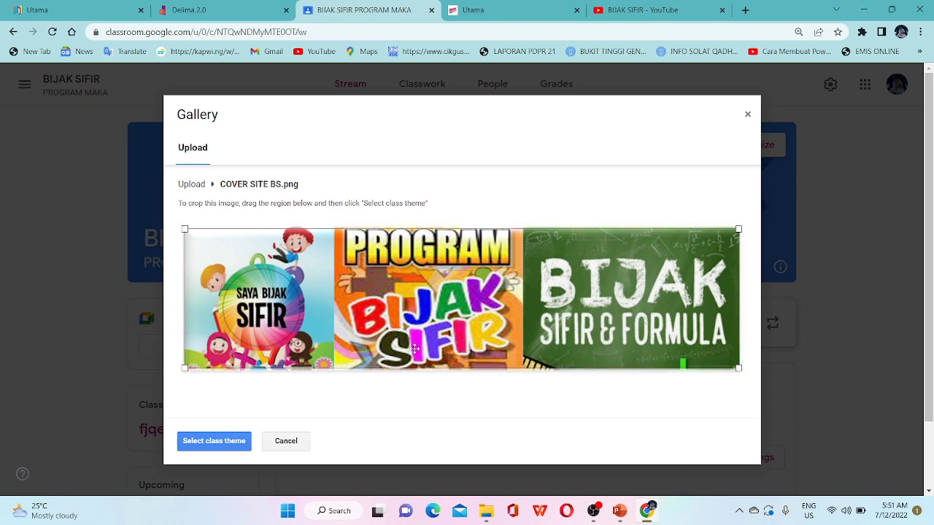
pyautogui.click(209, 442)
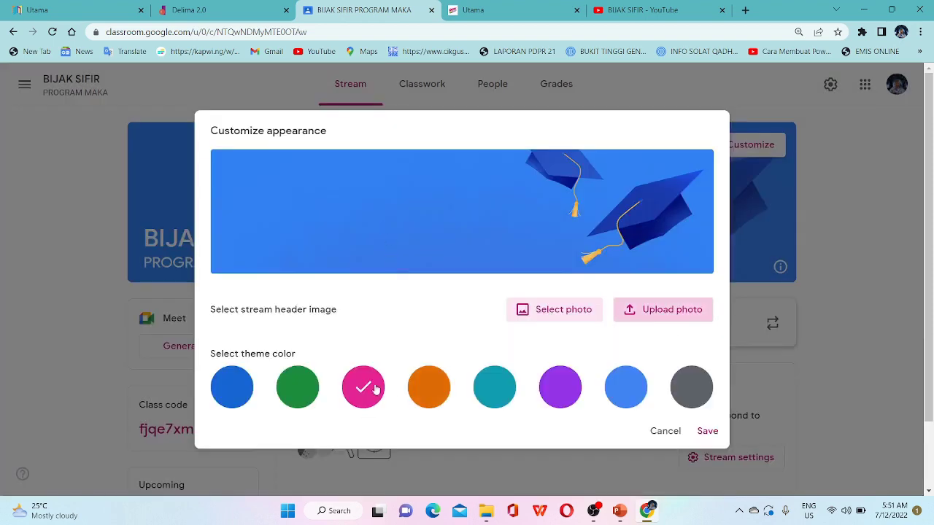
pyautogui.click(707, 431)
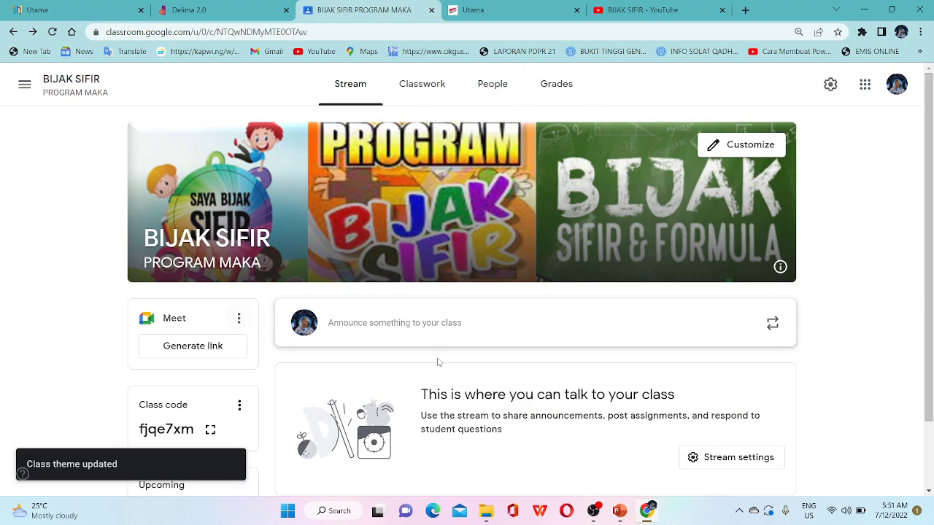
# - Create a new material in the class's classwork with the title KOLEKSI BAHAN BIJAK SIFIR
pyautogui.scroll(-2, 423, 384)
pyautogui.scroll(2, 467, 314)
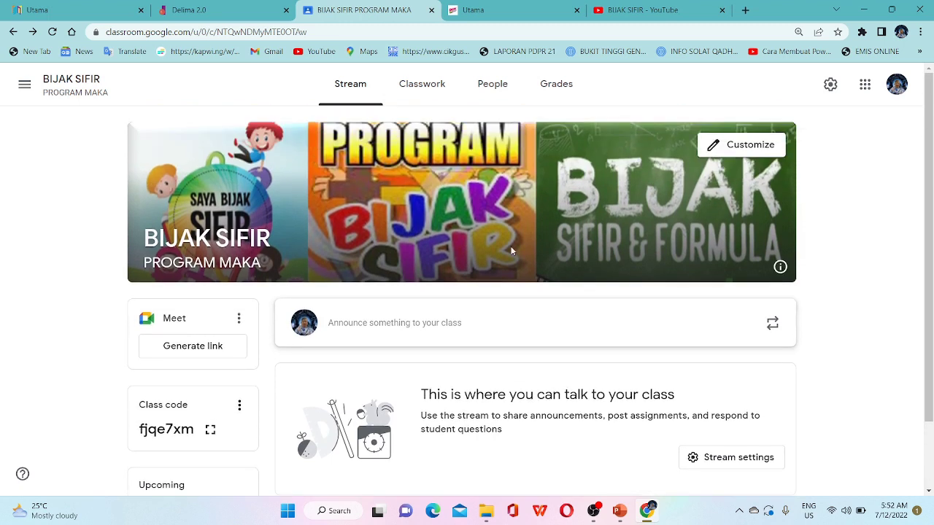
pyautogui.click(435, 86)
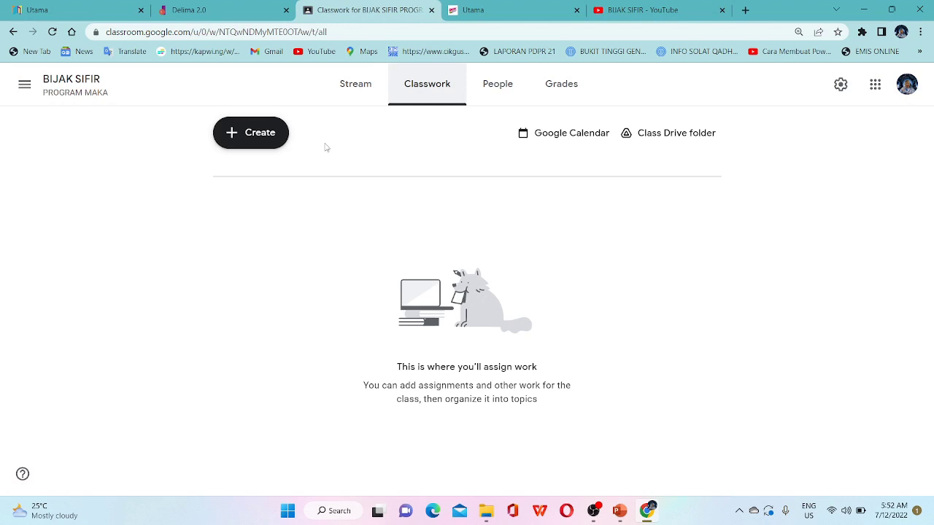
pyautogui.click(251, 134)
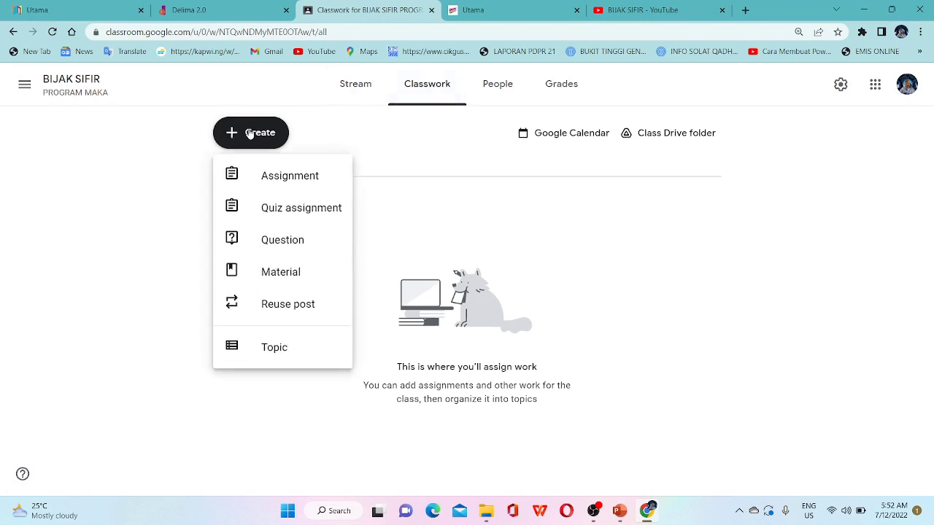
pyautogui.click(272, 272)
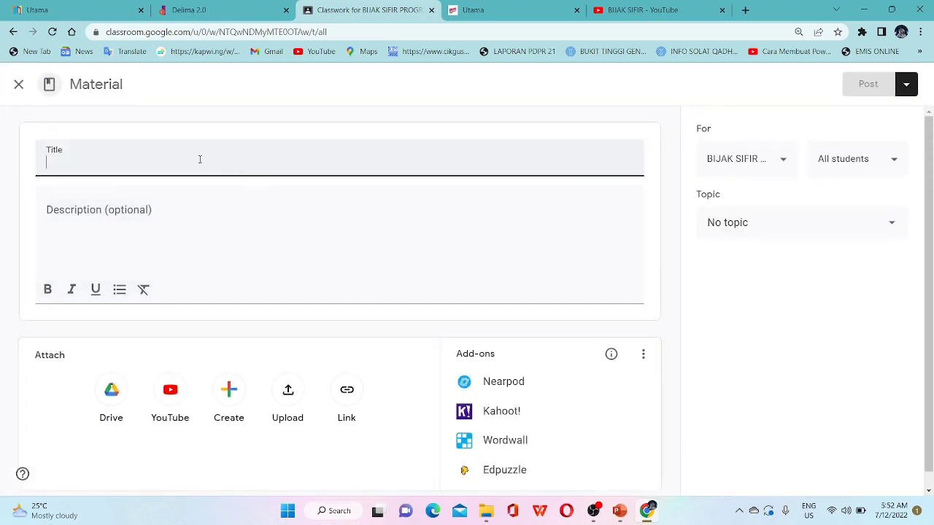
pyautogui.write('KOLE')
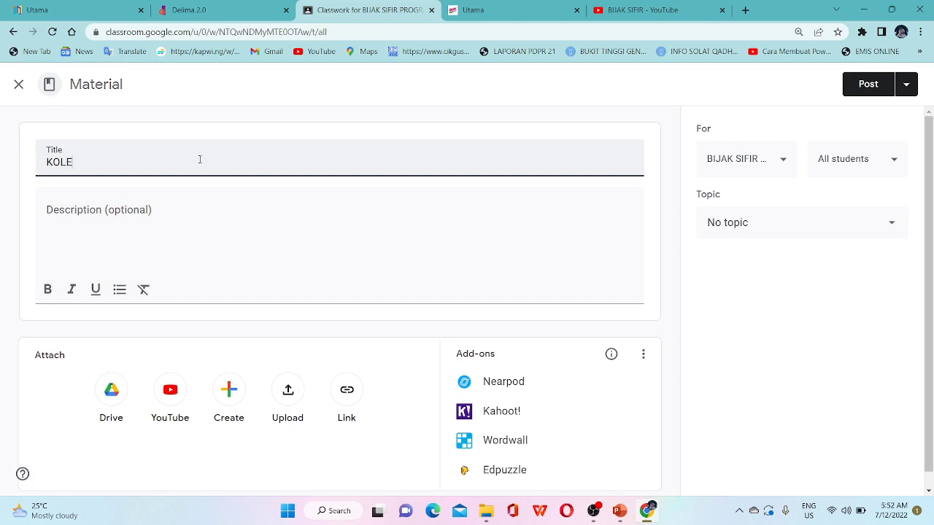
pyautogui.write('KSI BAHAN BIJAK SIFIR')
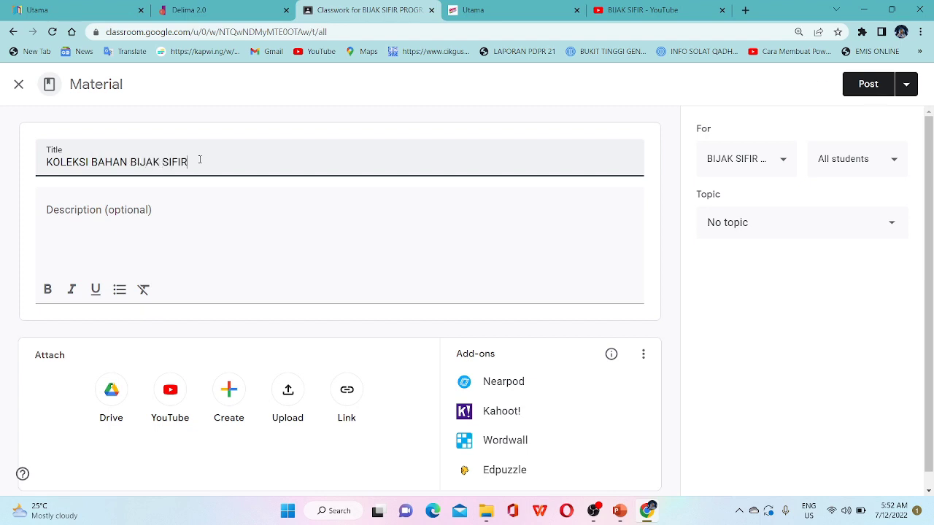
# - Enter BAHAN-BAHAN BIJAK SIFIR as the material's description
pyautogui.click(111, 213)
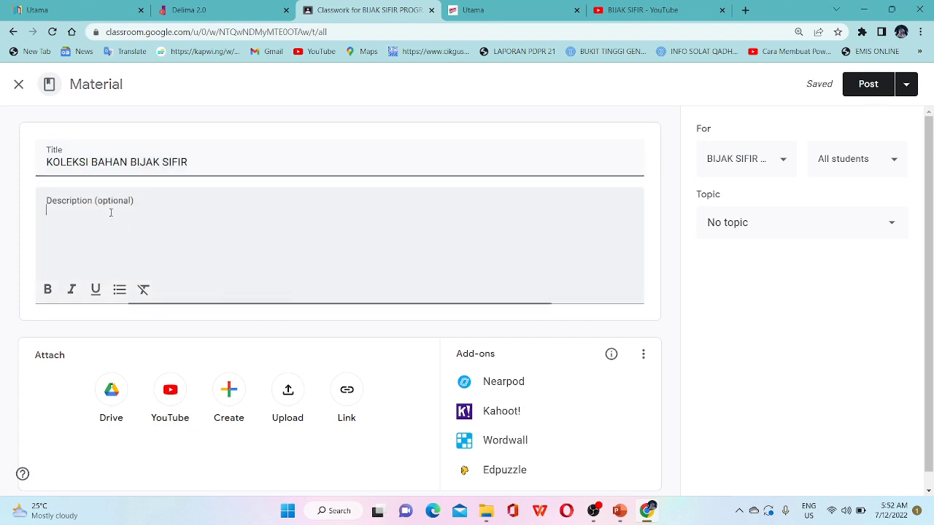
pyautogui.write('BAHAN')
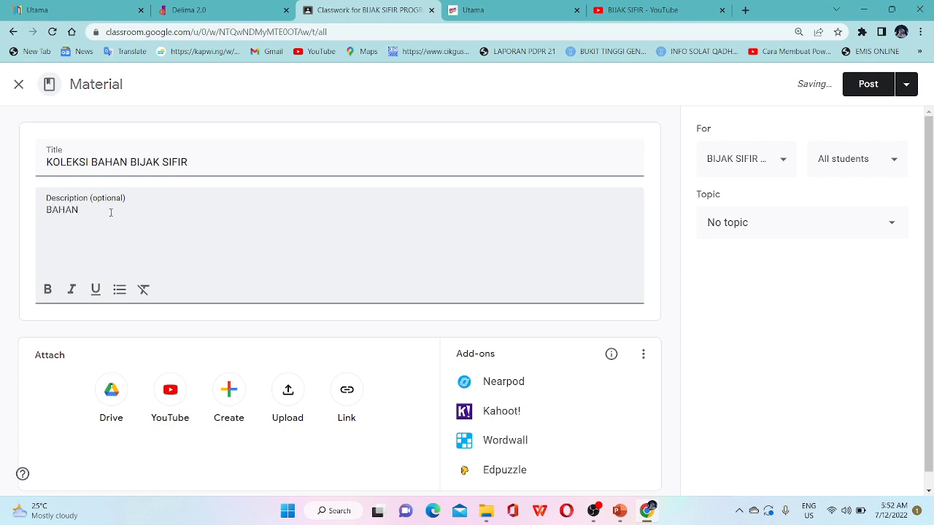
pyautogui.write('-BAHAN BIJAK SIFIR')
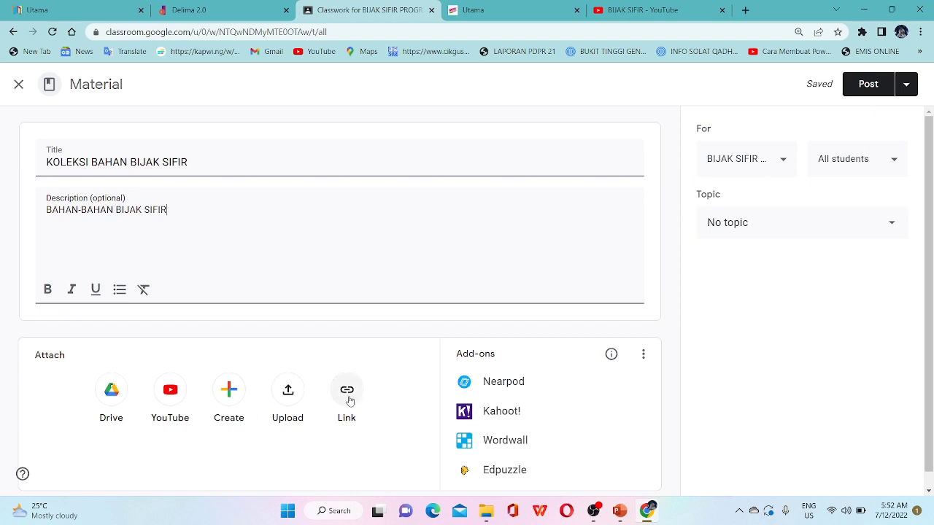
# - Start adding a link to the material and switch to the KELAS BIJAK SIFIR PowerPoint presentation beside the Classroom window
pyautogui.click(348, 394)
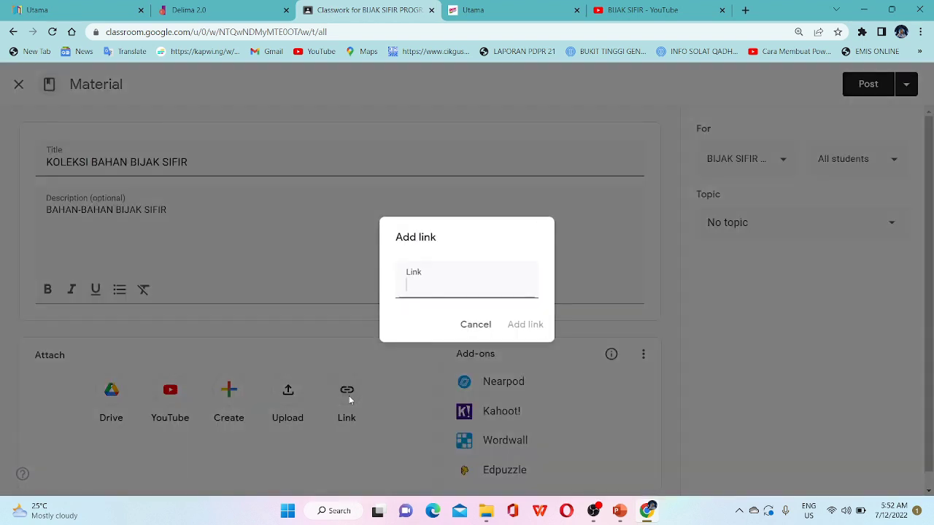
pyautogui.click(890, 9)
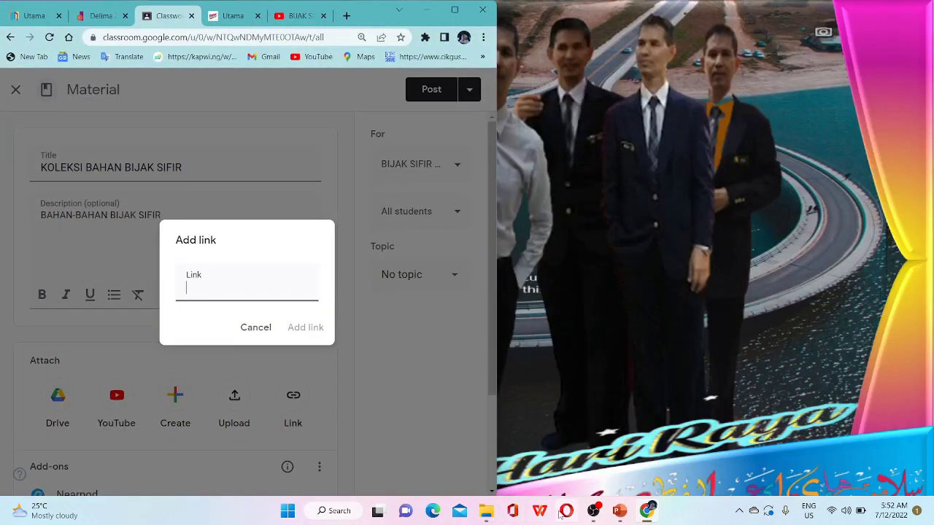
pyautogui.click(619, 514)
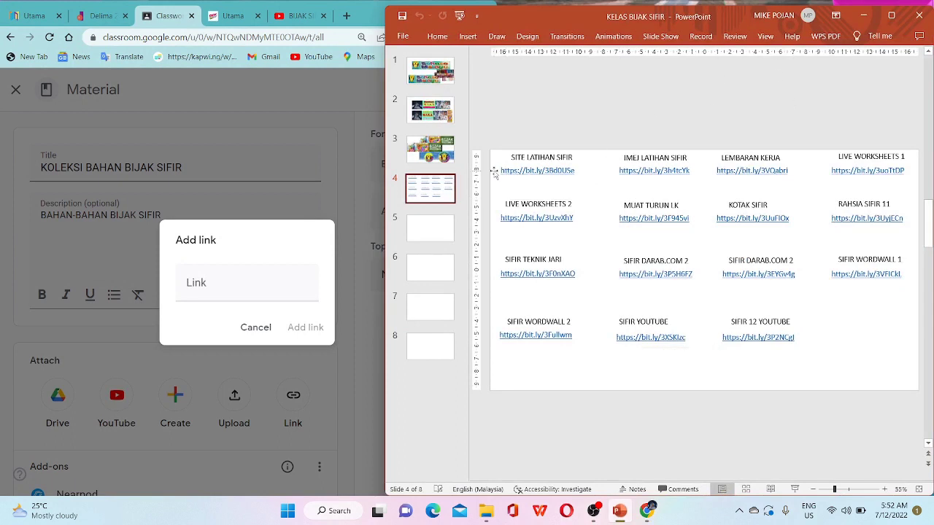
pyautogui.click(570, 170)
pyautogui.moveTo(570, 170); pyautogui.dragTo(576, 170)
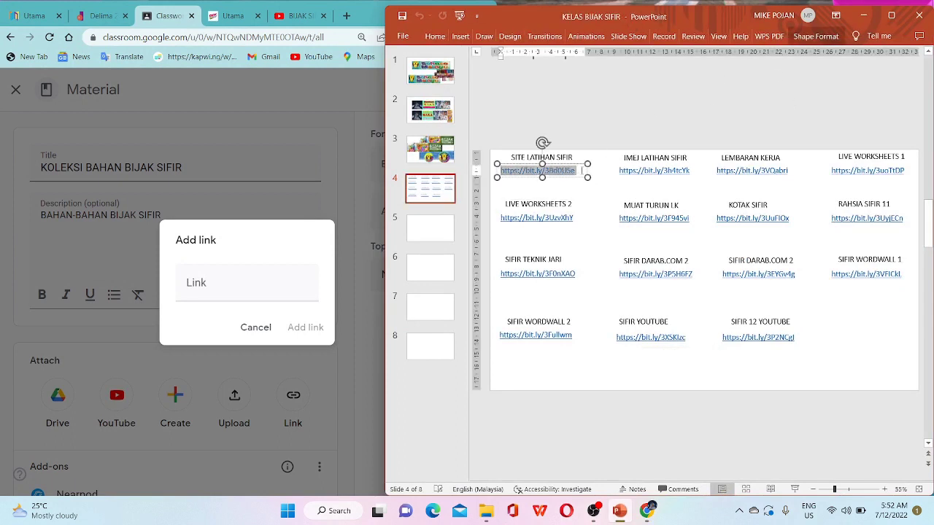
pyautogui.rightClick(574, 171)
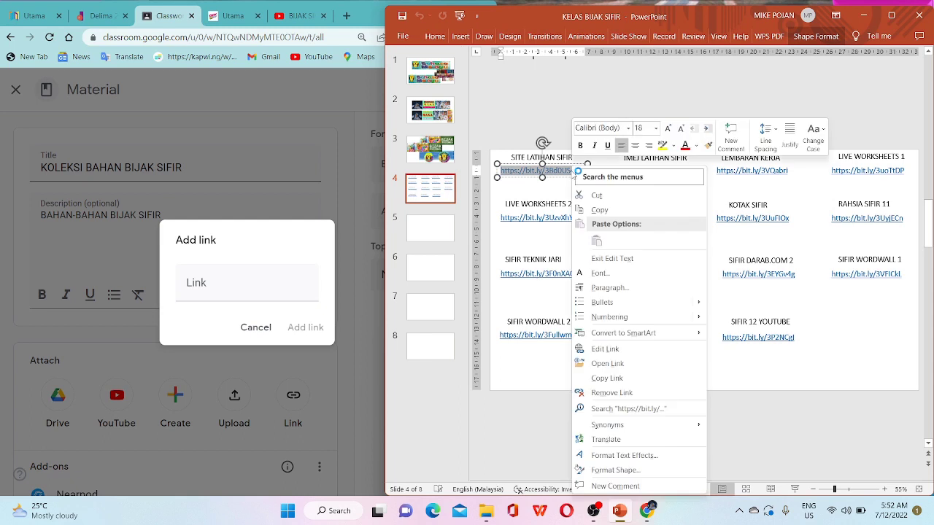
pyautogui.click(610, 212)
pyautogui.click(228, 293)
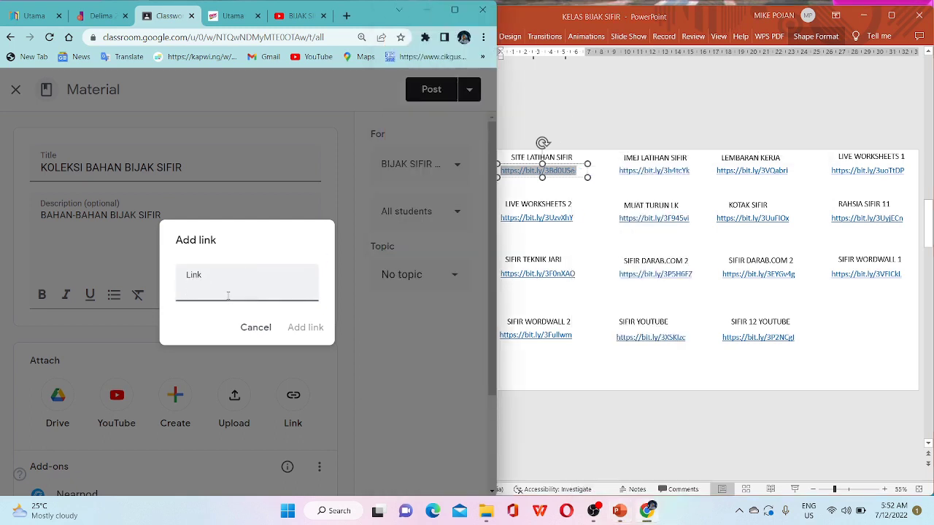
pyautogui.hotkey('ctrl', 'v')
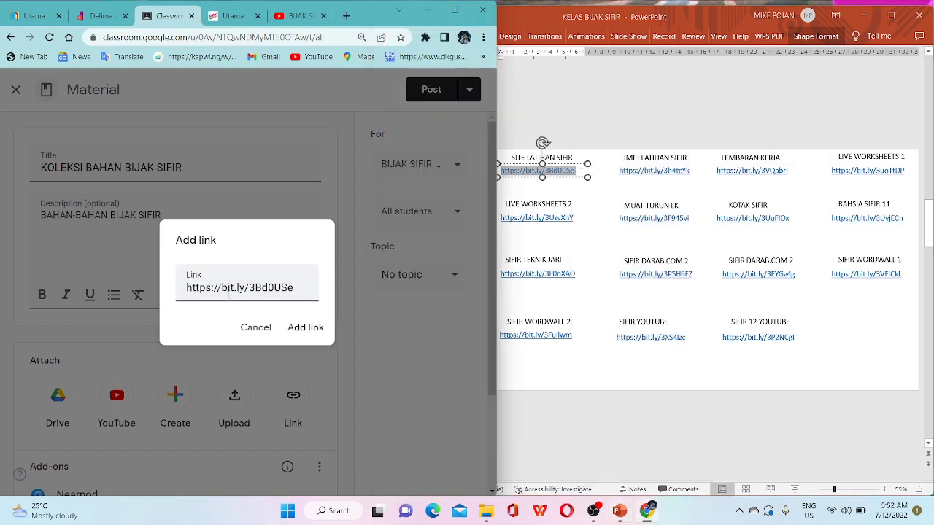
pyautogui.click(305, 328)
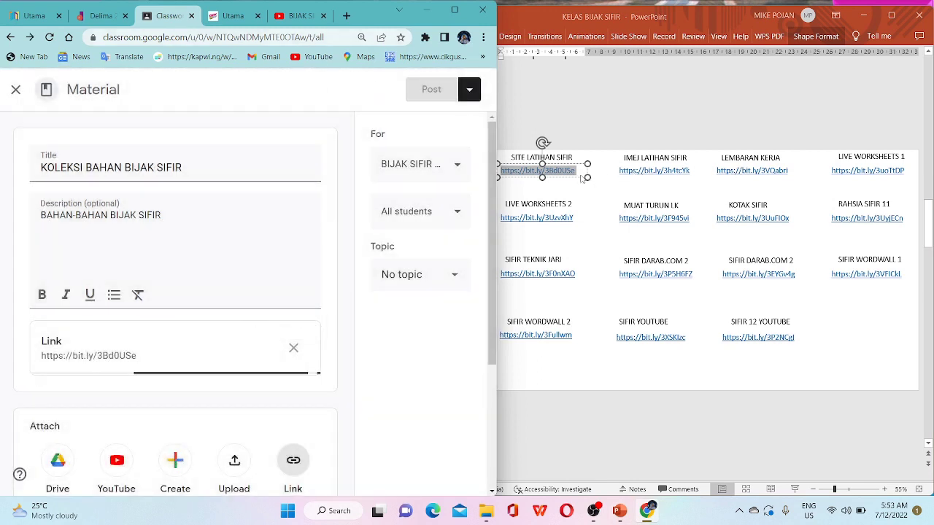
pyautogui.click(621, 173)
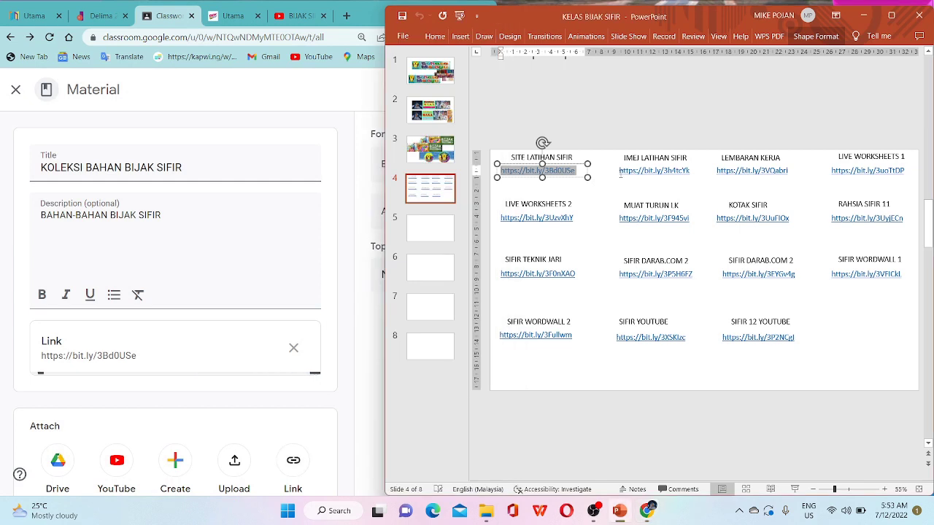
pyautogui.moveTo(620, 173); pyautogui.dragTo(686, 172)
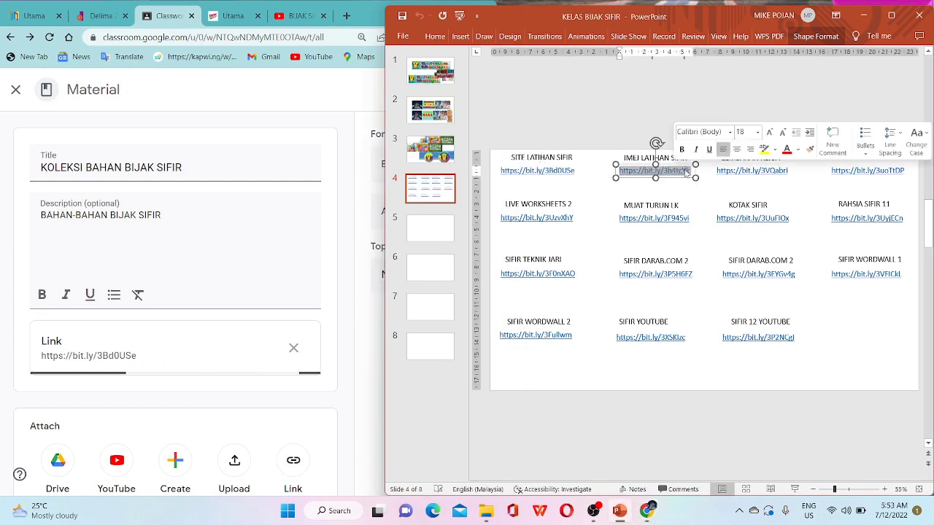
pyautogui.rightClick(687, 172)
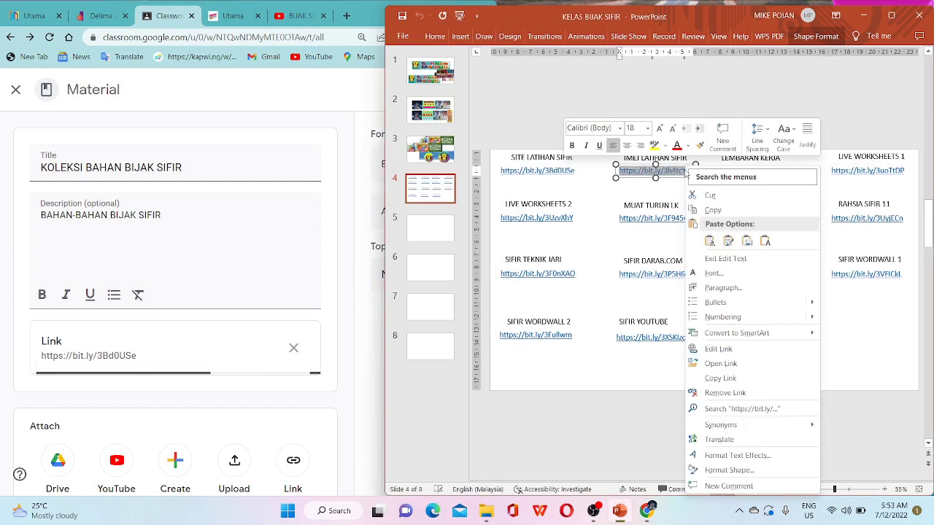
pyautogui.click(718, 211)
pyautogui.scroll(-3, 122, 341)
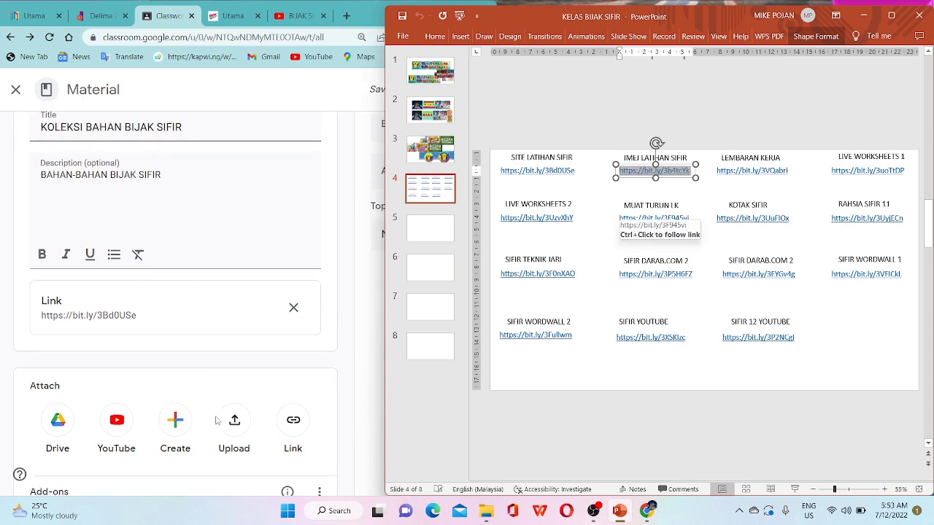
pyautogui.click(295, 341)
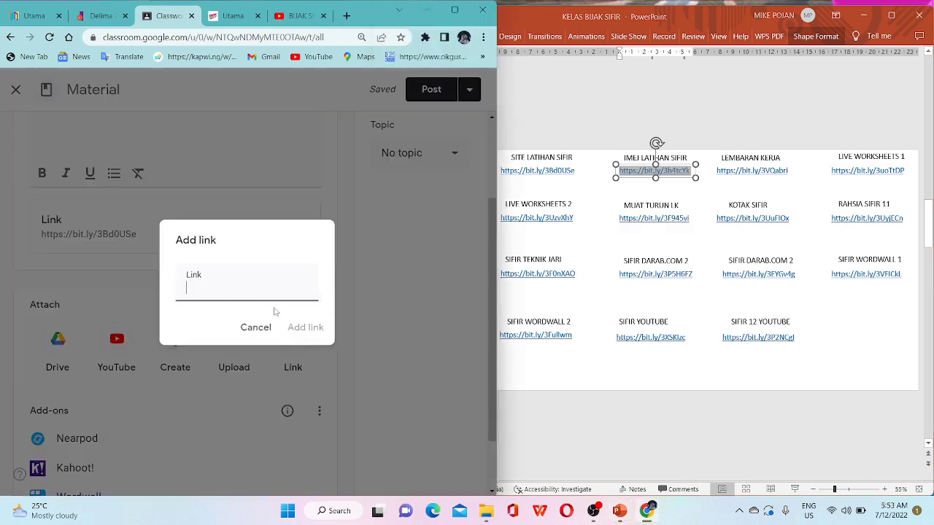
pyautogui.hotkey('ctrl', 'v')
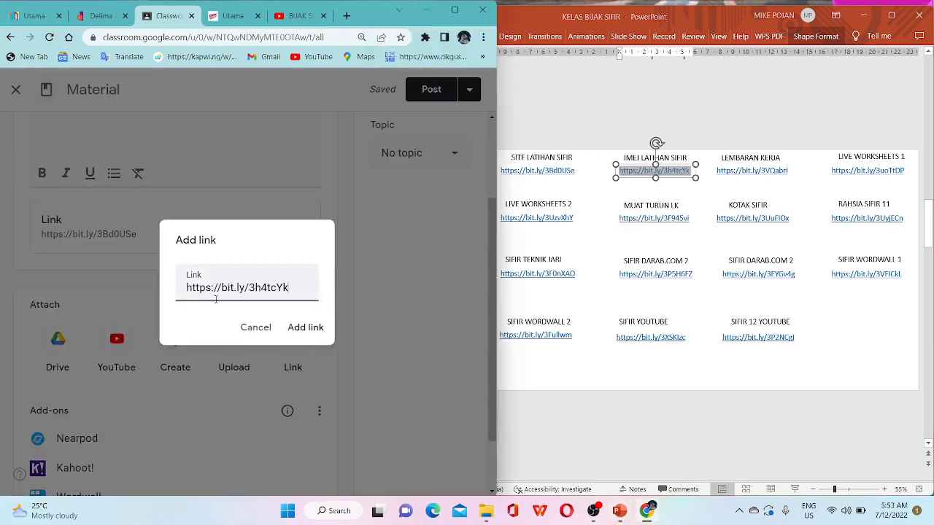
pyautogui.click(305, 328)
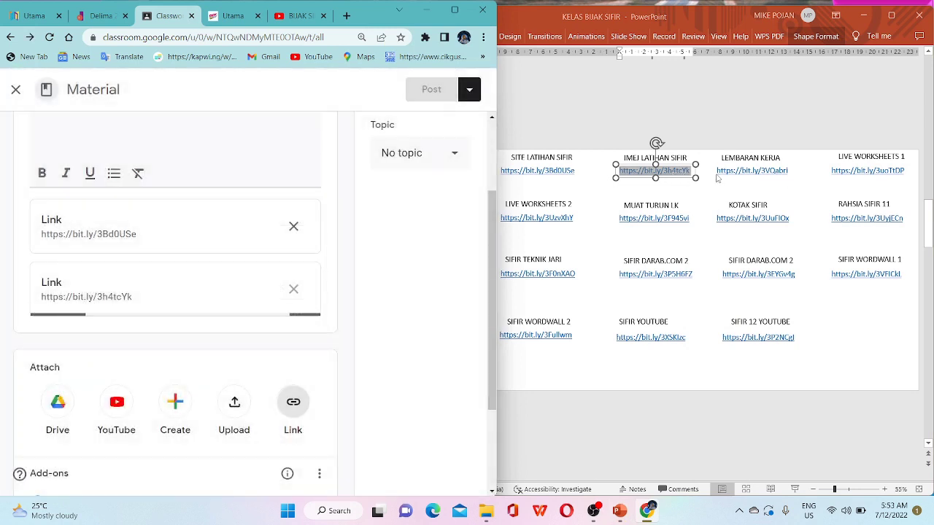
pyautogui.click(685, 177)
pyautogui.moveTo(718, 172); pyautogui.dragTo(781, 175)
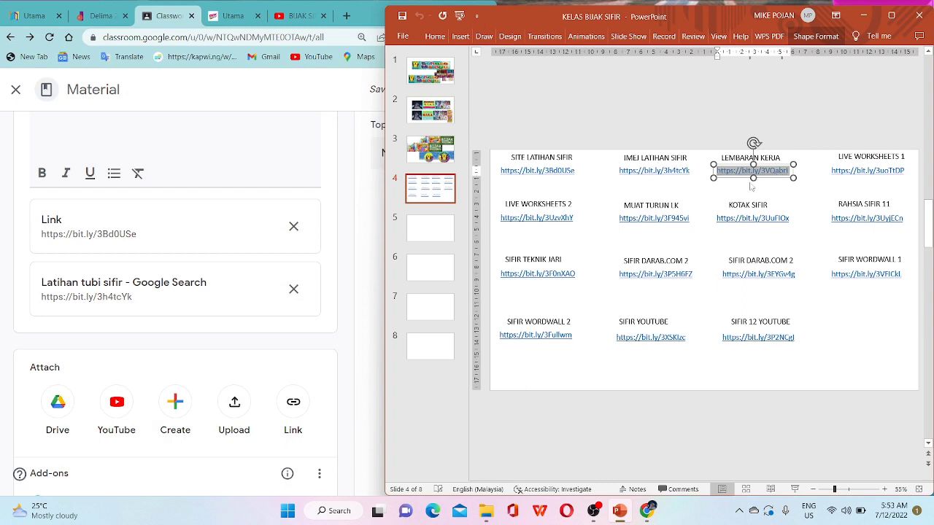
pyautogui.click(293, 402)
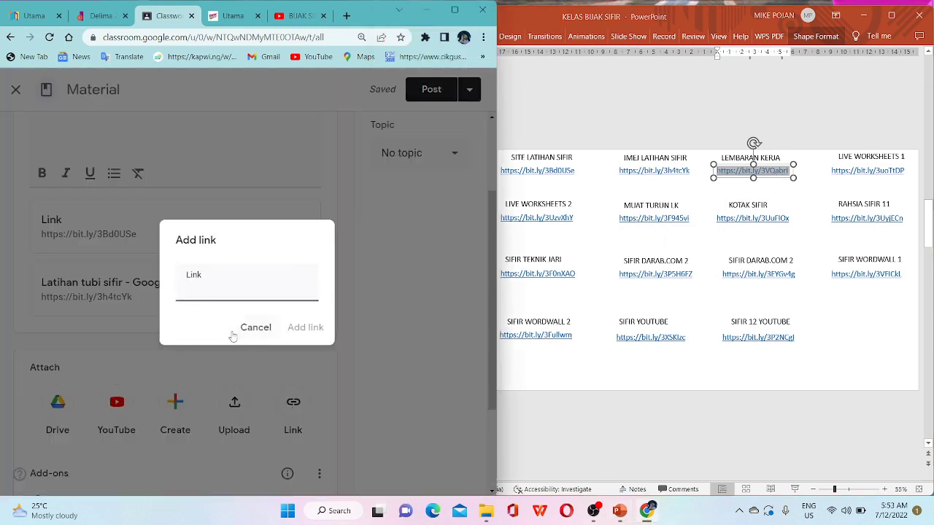
pyautogui.hotkey('ctrl', 'v')
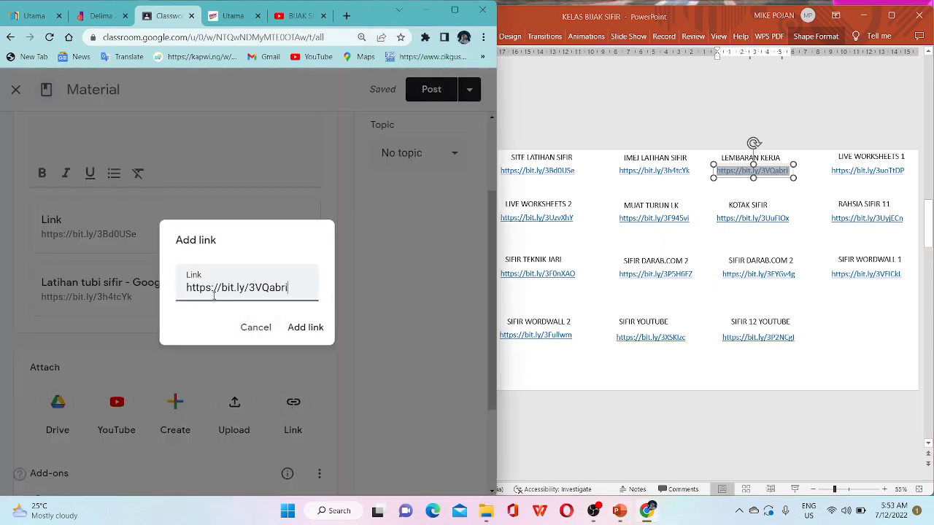
pyautogui.click(301, 328)
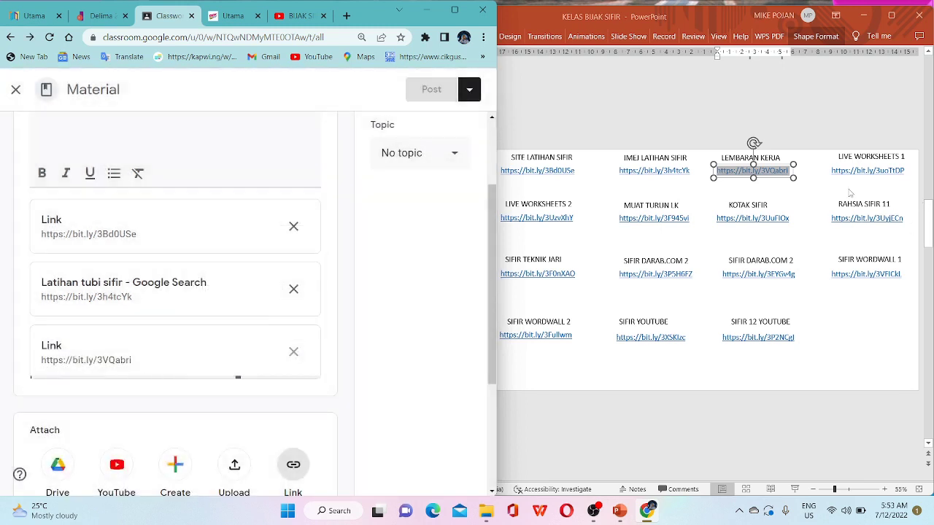
pyautogui.click(923, 210)
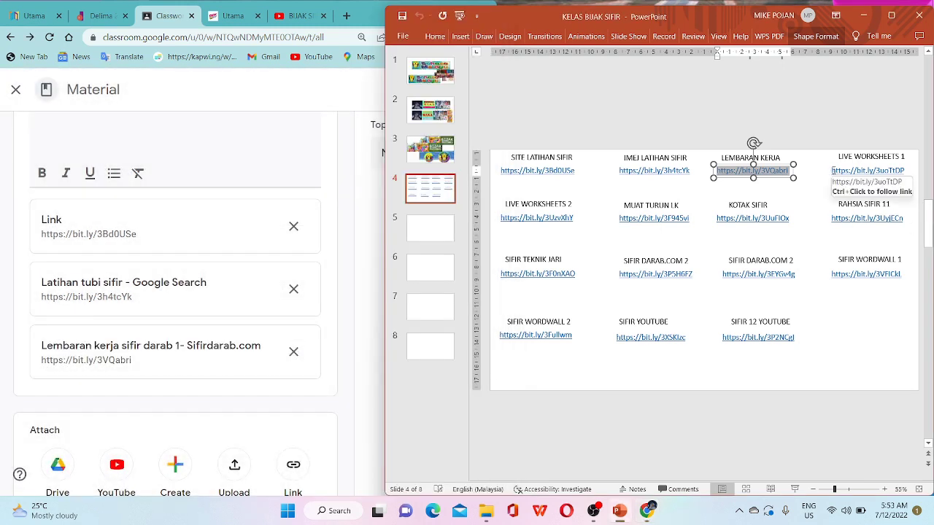
pyautogui.moveTo(831, 171); pyautogui.dragTo(913, 172)
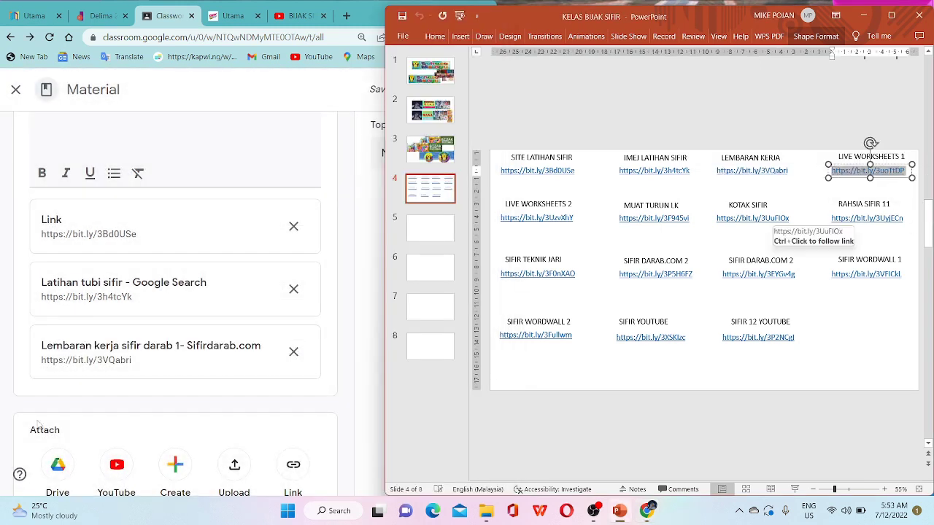
pyautogui.click(292, 465)
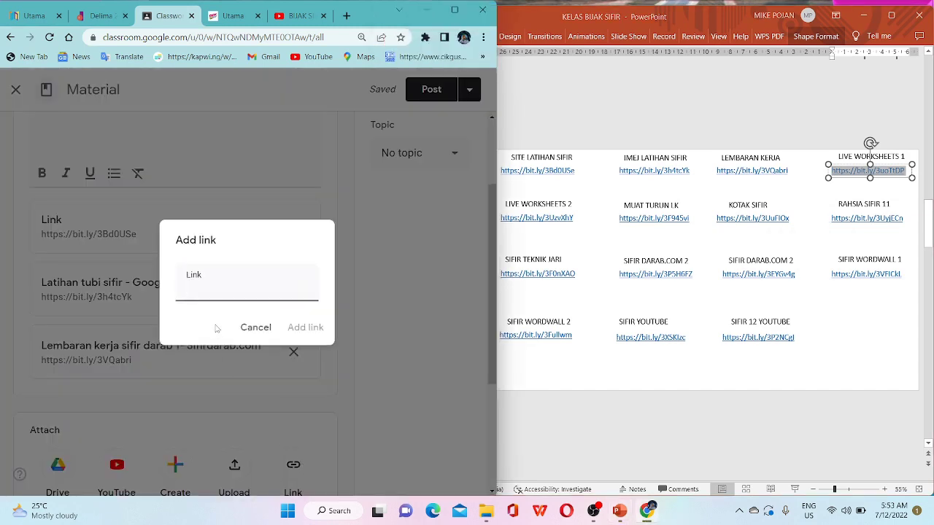
pyautogui.hotkey('ctrl', 'v')
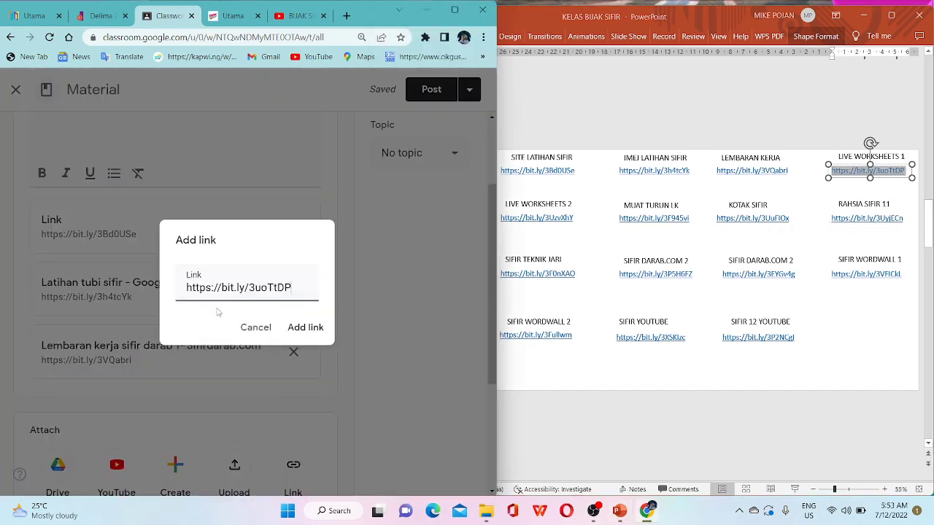
pyautogui.click(306, 327)
pyautogui.click(773, 254)
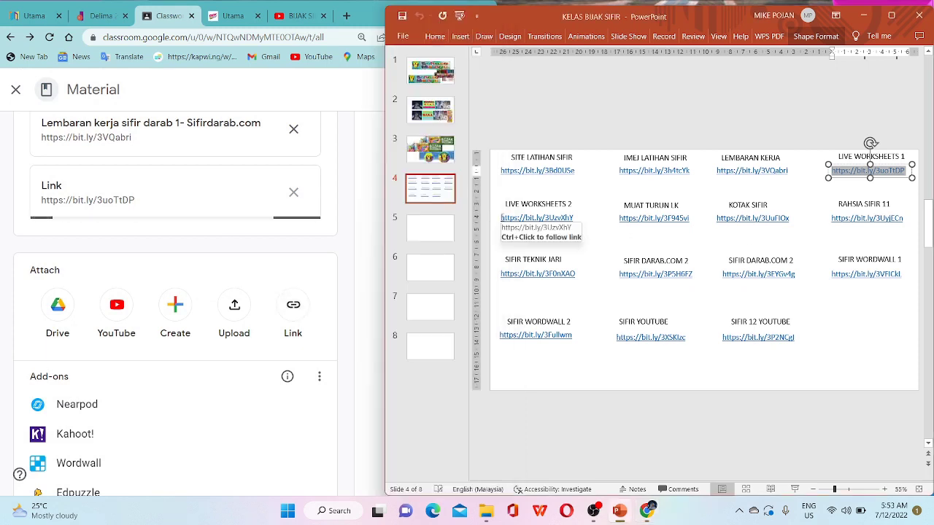
pyautogui.moveTo(501, 217); pyautogui.dragTo(572, 217)
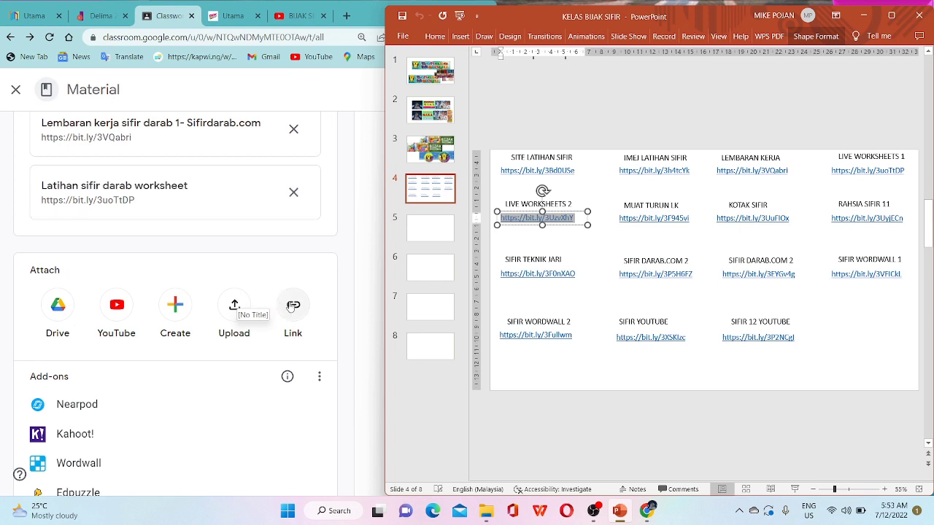
pyautogui.click(293, 307)
pyautogui.hotkey('ctrl', 'v')
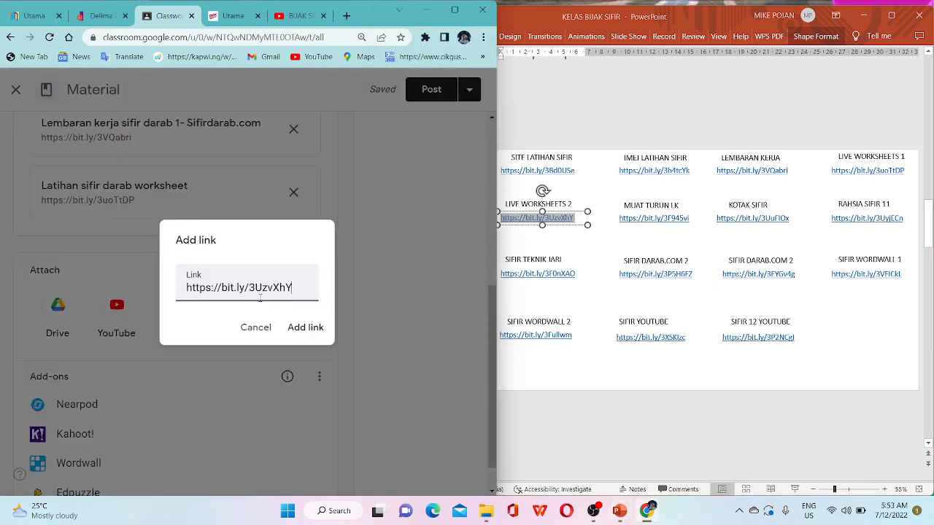
pyautogui.click(295, 329)
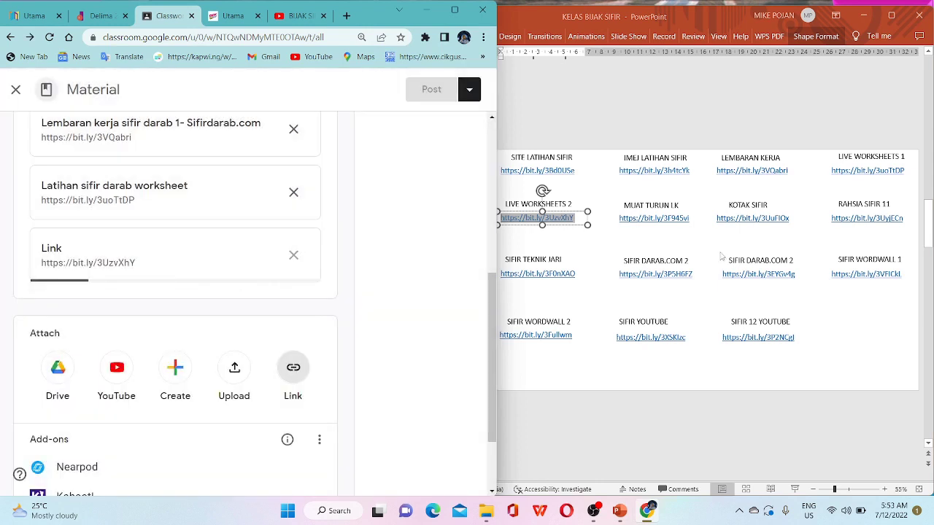
pyautogui.click(628, 238)
pyautogui.click(621, 219)
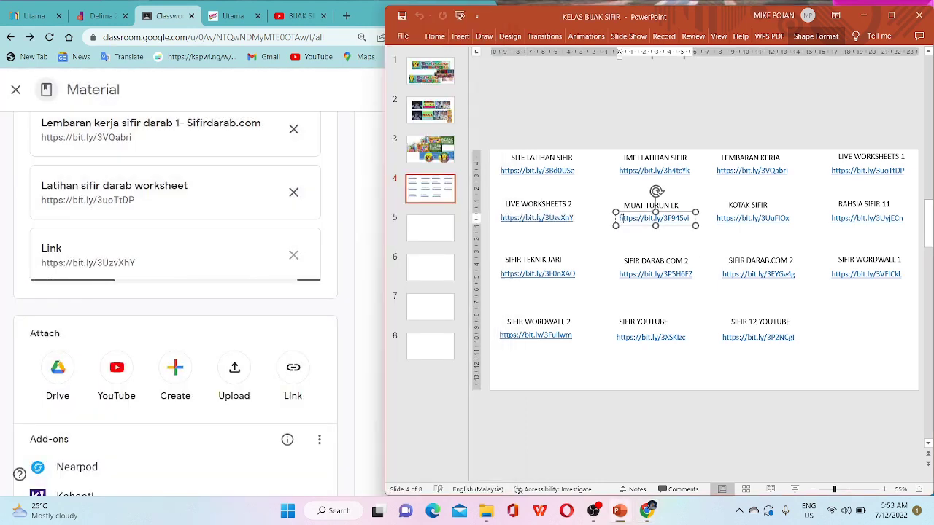
pyautogui.moveTo(620, 218); pyautogui.dragTo(701, 217)
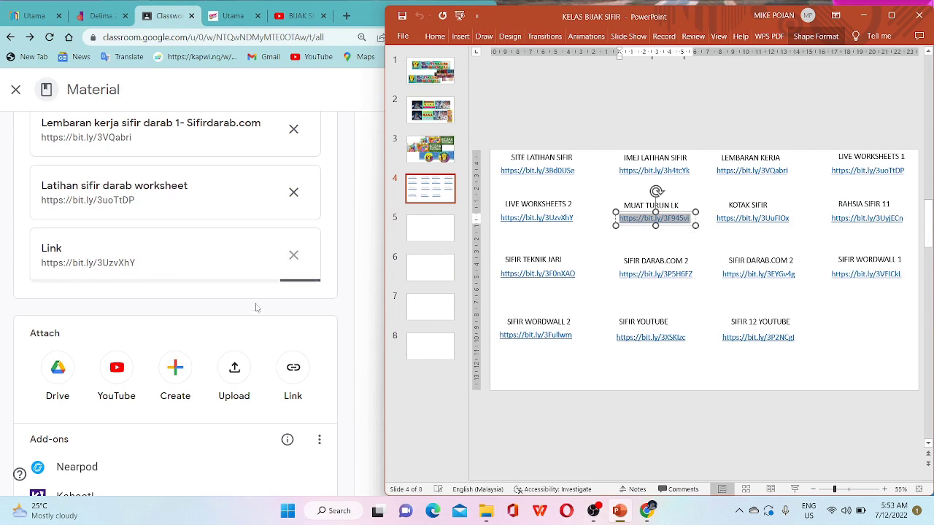
pyautogui.scroll(-2, 288, 376)
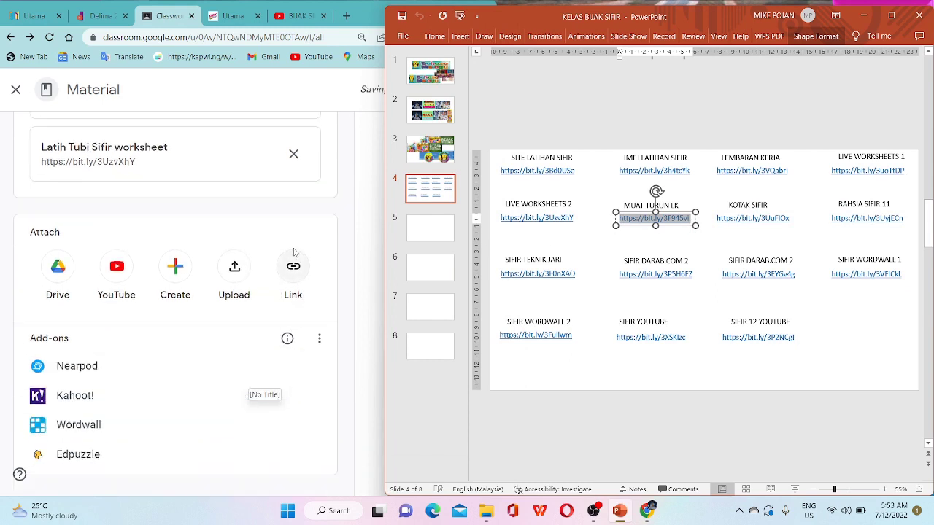
pyautogui.click(296, 267)
pyautogui.hotkey('ctrl', 'v')
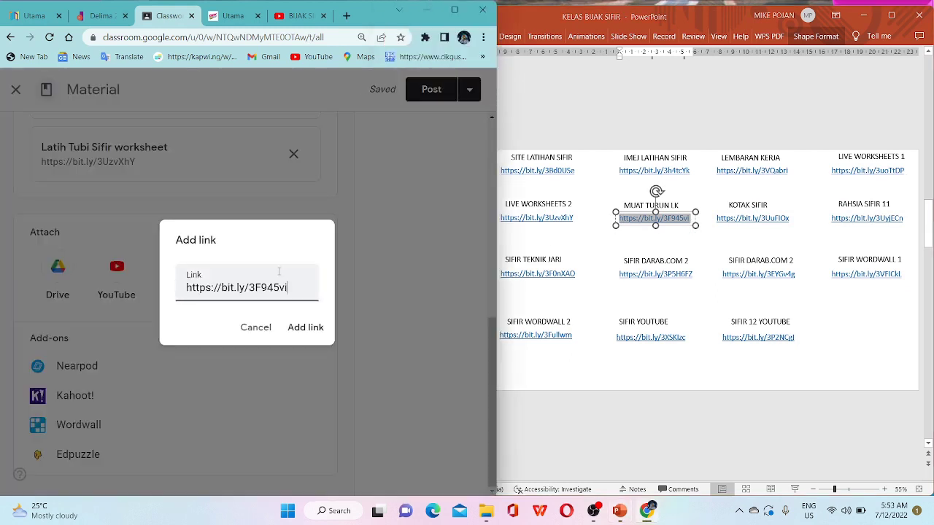
pyautogui.click(304, 328)
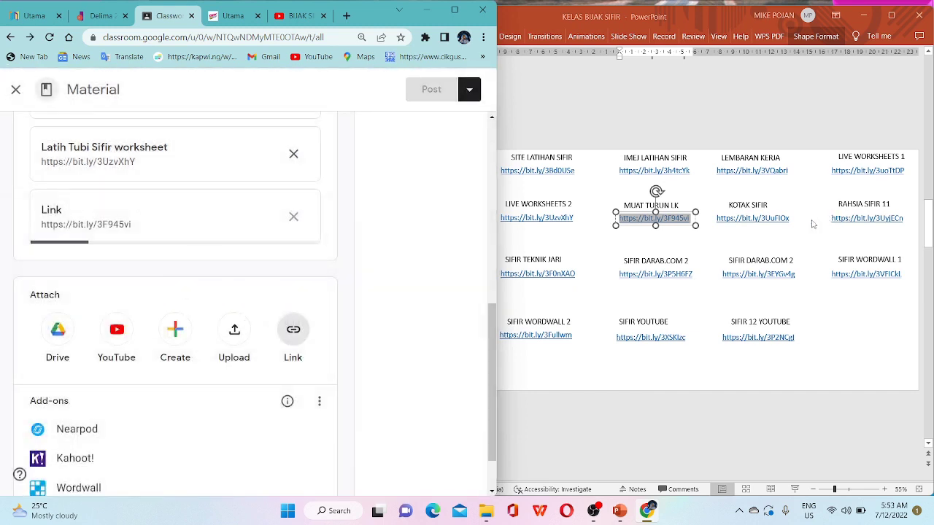
pyautogui.click(718, 222)
pyautogui.moveTo(718, 219); pyautogui.dragTo(789, 216)
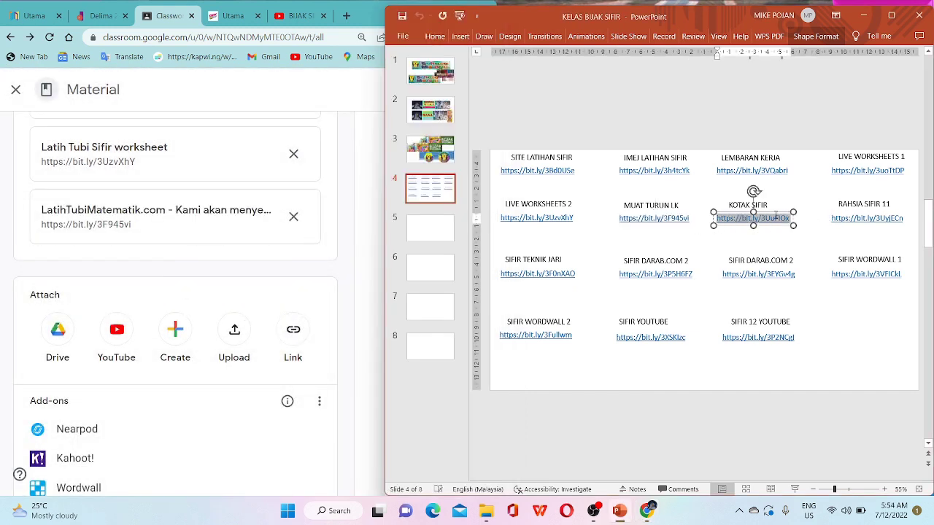
pyautogui.click(293, 339)
pyautogui.hotkey('ctrl', 'v')
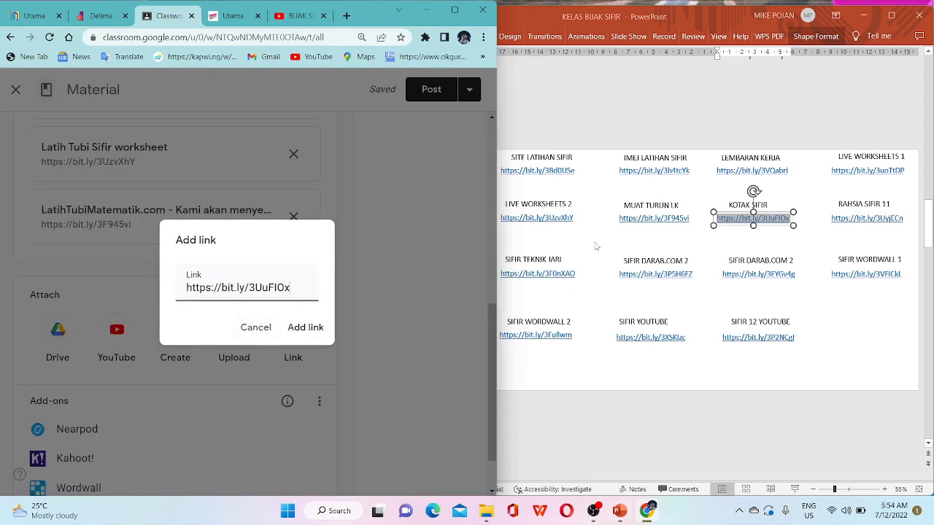
pyautogui.click(308, 333)
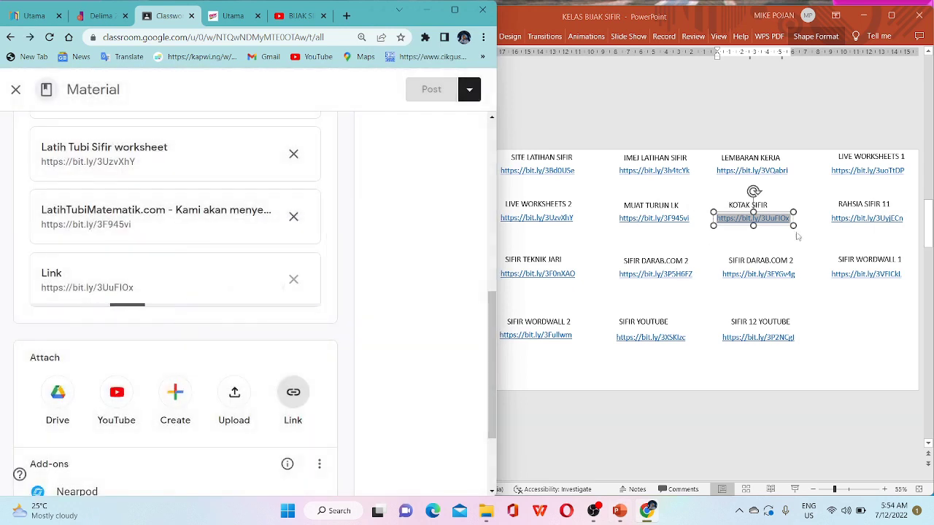
pyautogui.click(829, 219)
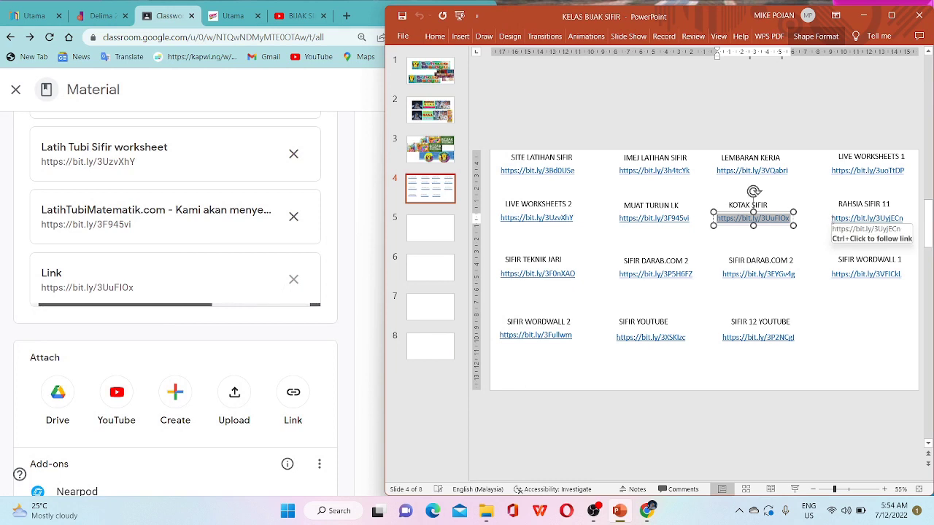
pyautogui.moveTo(831, 218); pyautogui.dragTo(904, 219)
pyautogui.hotkey('ctrl', 'c')
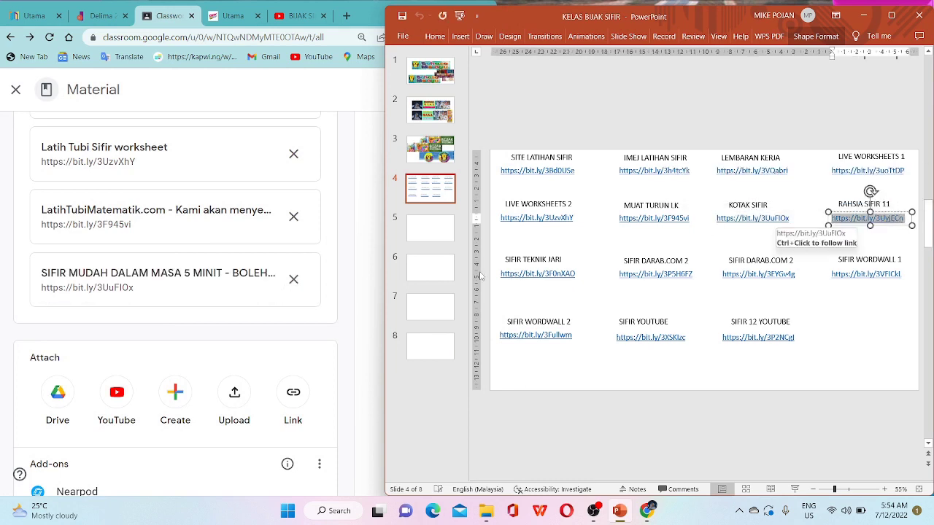
pyautogui.click(293, 394)
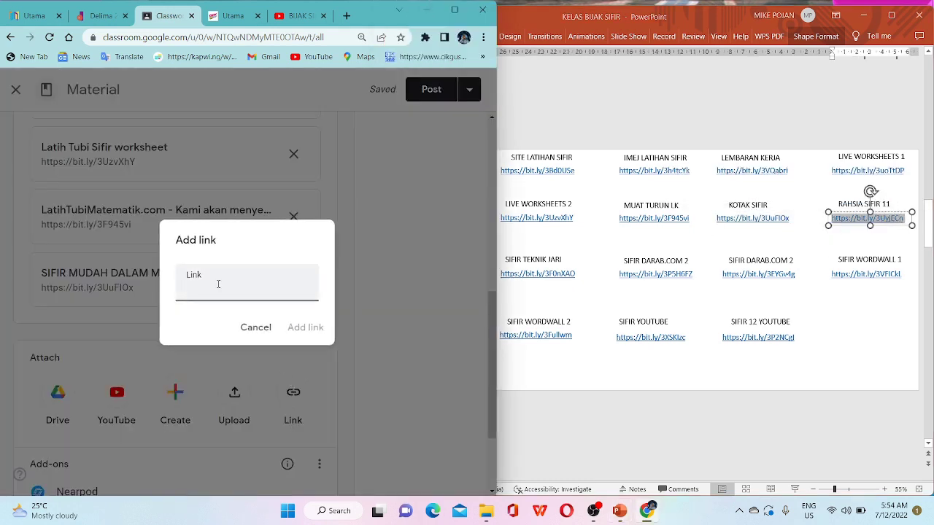
pyautogui.hotkey('ctrl', 'v')
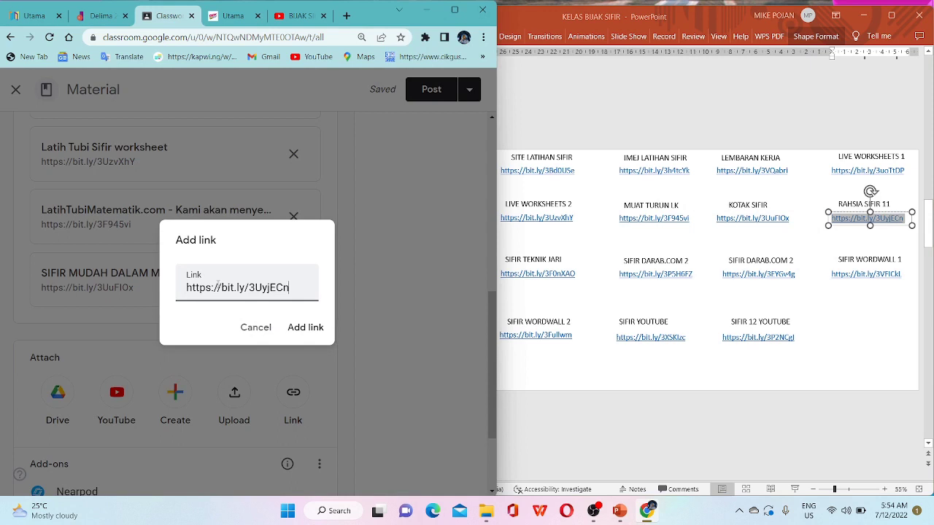
pyautogui.click(312, 329)
pyautogui.click(592, 314)
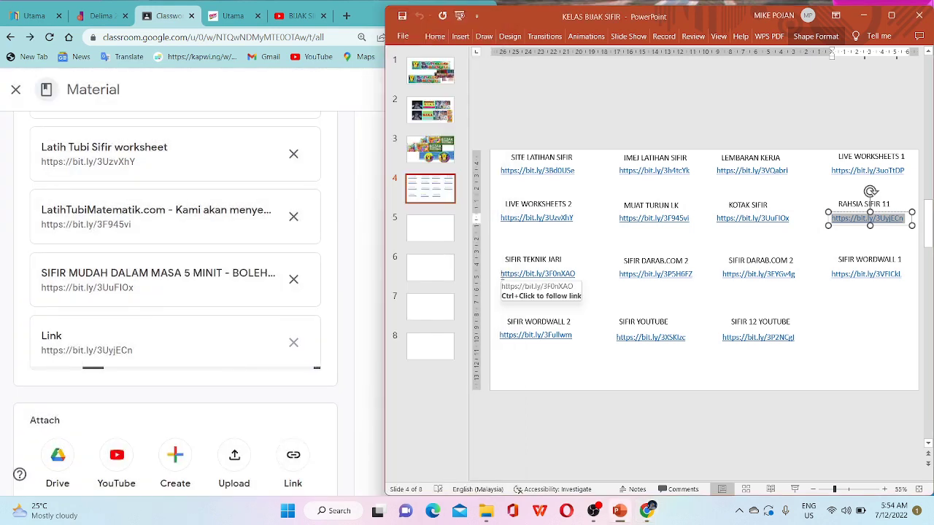
pyautogui.moveTo(503, 275); pyautogui.dragTo(578, 274)
pyautogui.hotkey('ctrl', 'c')
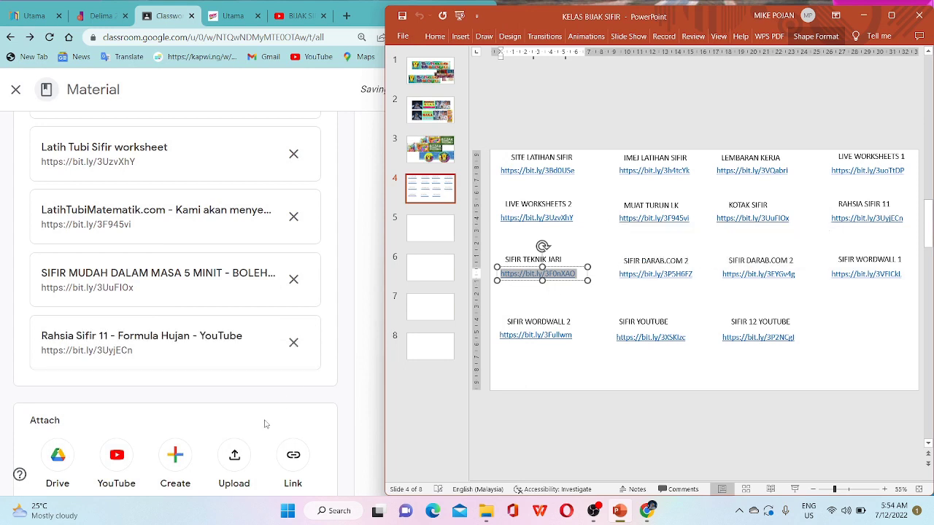
pyautogui.click(295, 457)
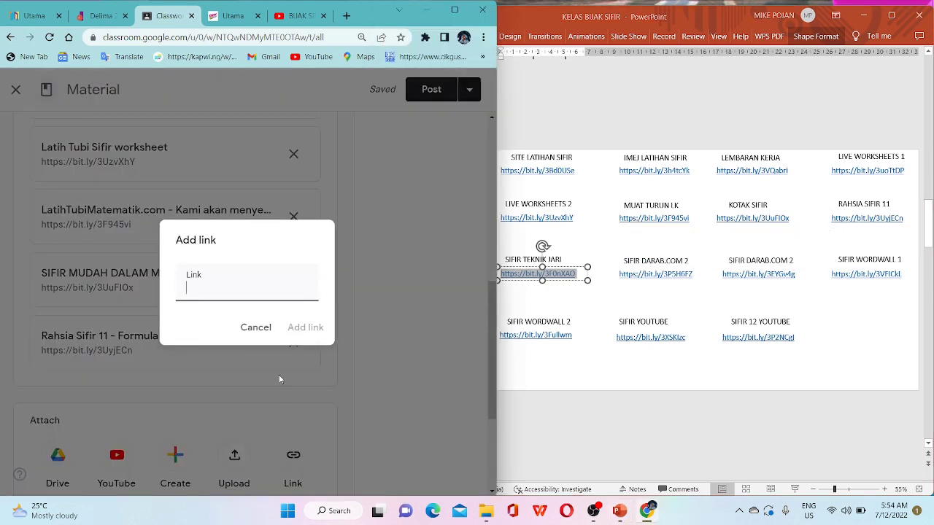
pyautogui.hotkey('ctrl', 'v')
pyautogui.click(304, 328)
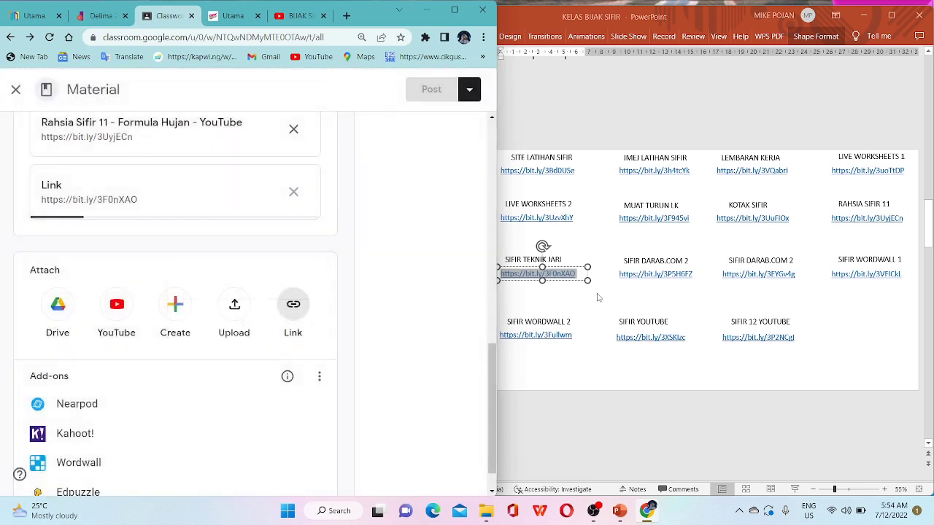
pyautogui.click(598, 296)
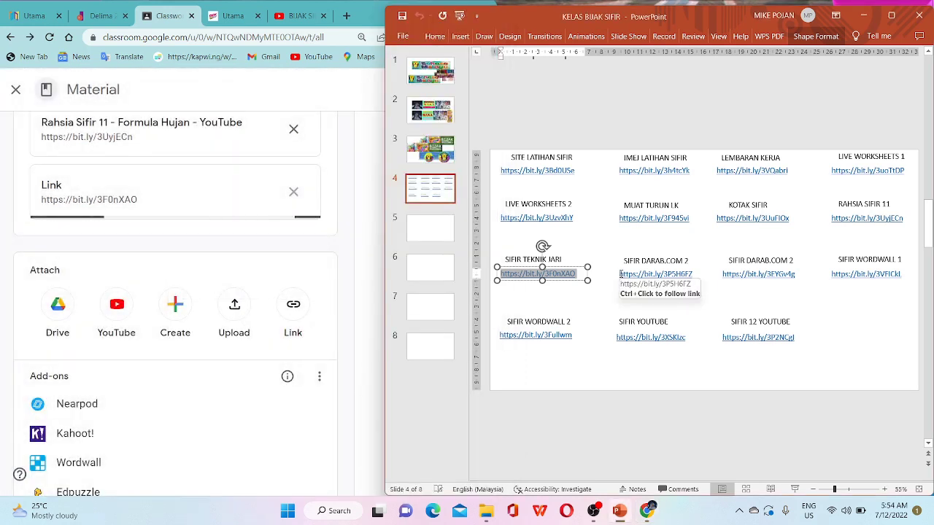
pyautogui.moveTo(620, 274); pyautogui.dragTo(687, 272)
pyautogui.hotkey('ctrl', 'c')
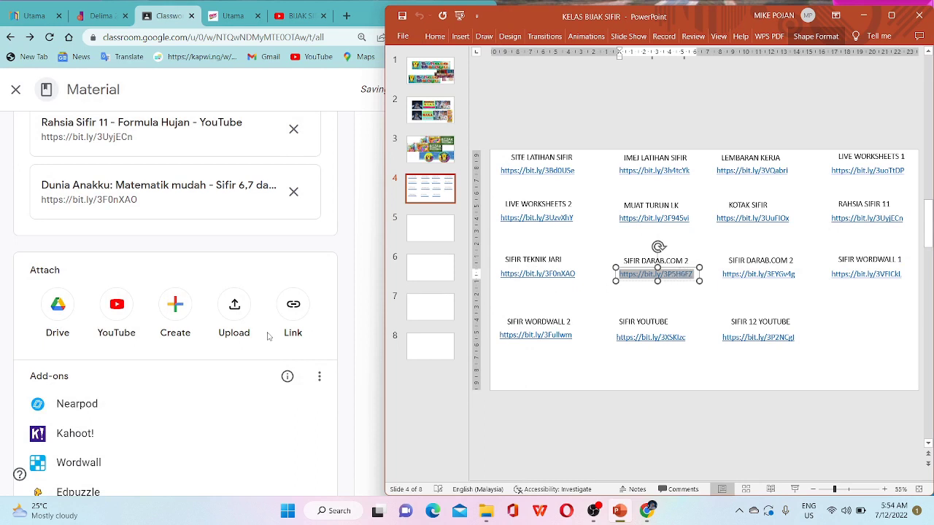
pyautogui.click(293, 305)
pyautogui.hotkey('ctrl', 'v')
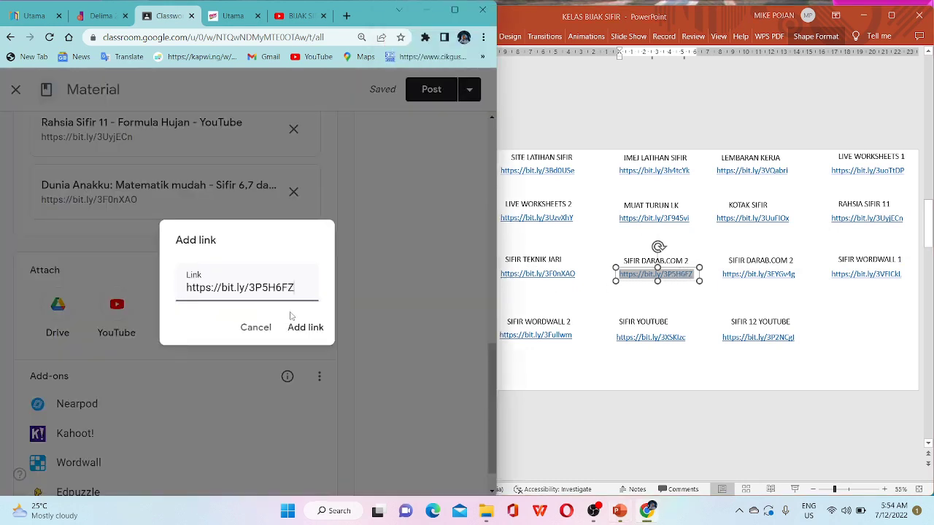
pyautogui.click(306, 328)
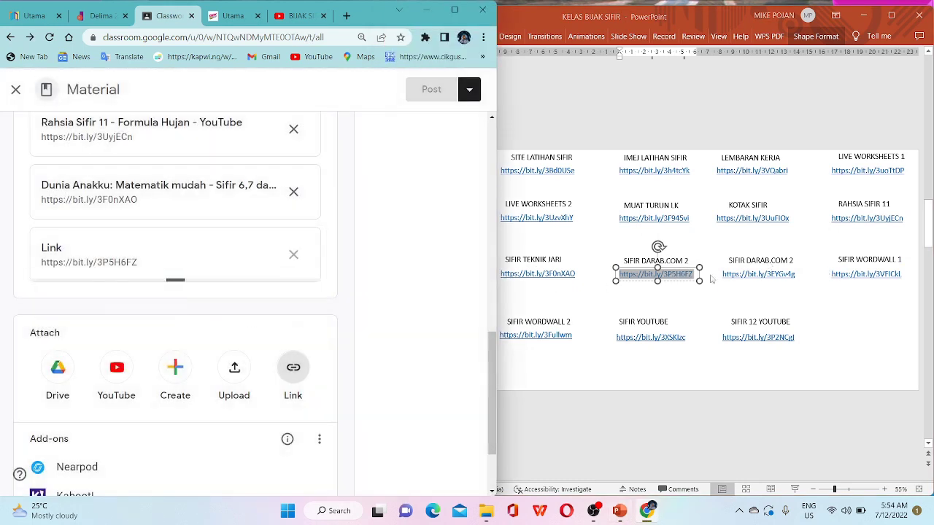
pyautogui.click(718, 277)
pyautogui.moveTo(722, 275); pyautogui.dragTo(796, 274)
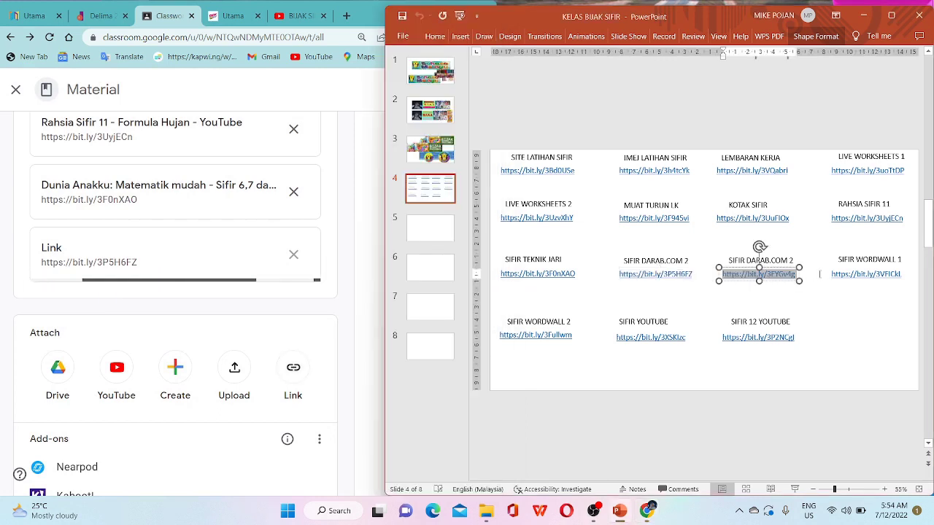
pyautogui.click(292, 368)
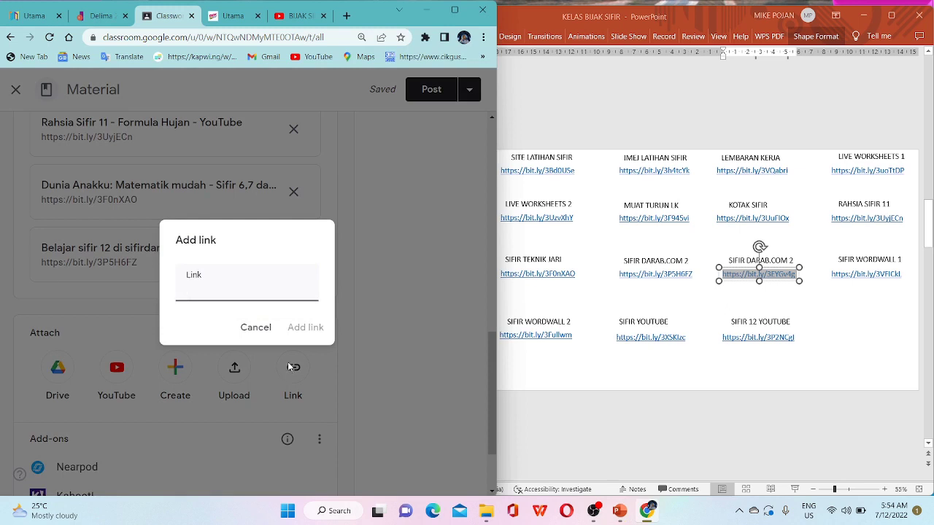
pyautogui.write('https://bit.ly/3EYGv4g')
pyautogui.click(296, 327)
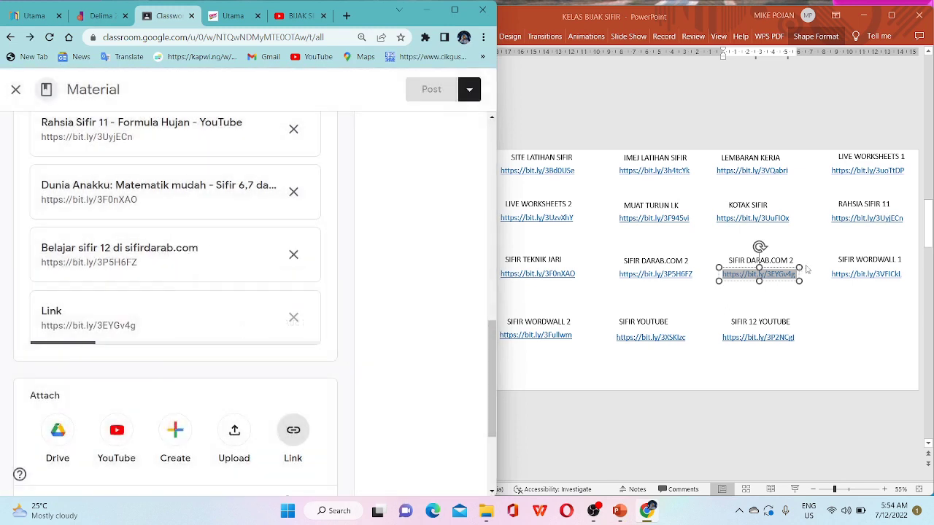
pyautogui.click(832, 279)
pyautogui.moveTo(831, 279); pyautogui.dragTo(921, 282)
pyautogui.hotkey('ctrl', 'c')
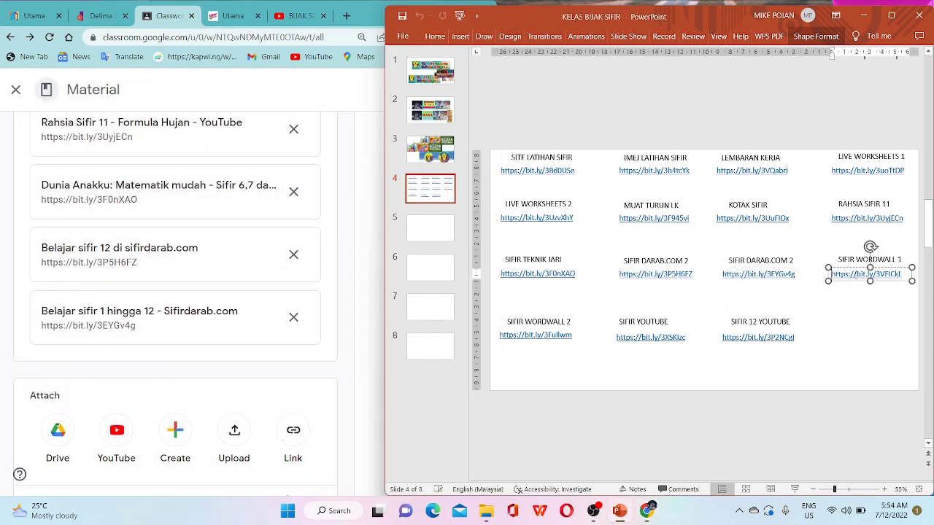
pyautogui.click(293, 427)
pyautogui.hotkey('ctrl', 'v')
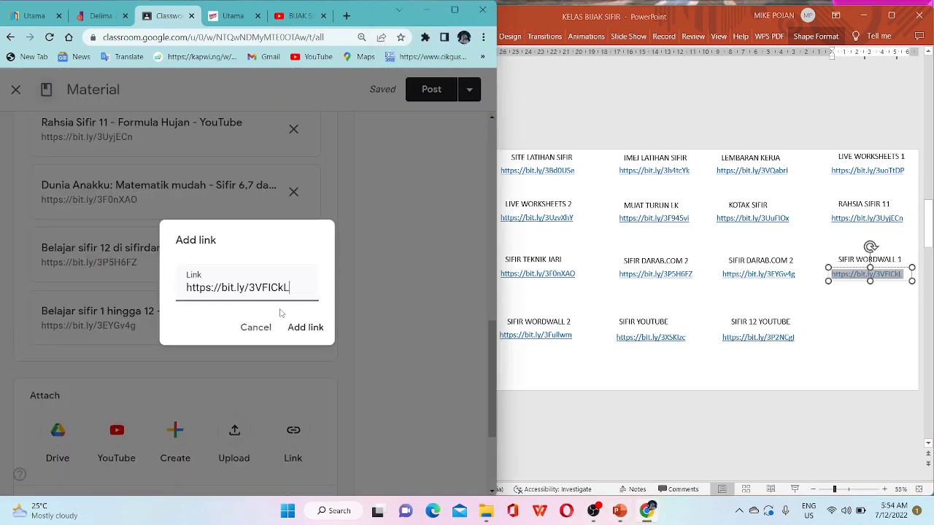
pyautogui.click(306, 328)
pyautogui.click(489, 340)
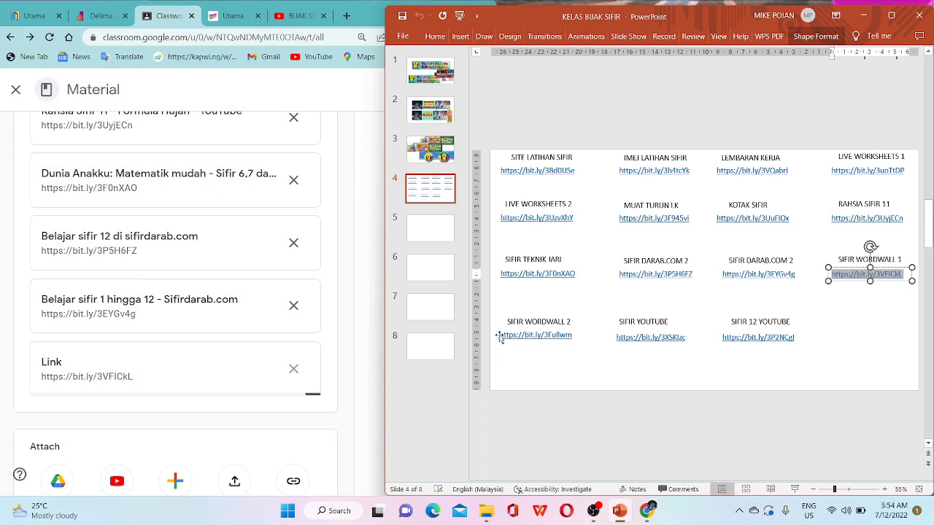
pyautogui.tripleClick(522, 335)
pyautogui.hotkey('ctrl', 'c')
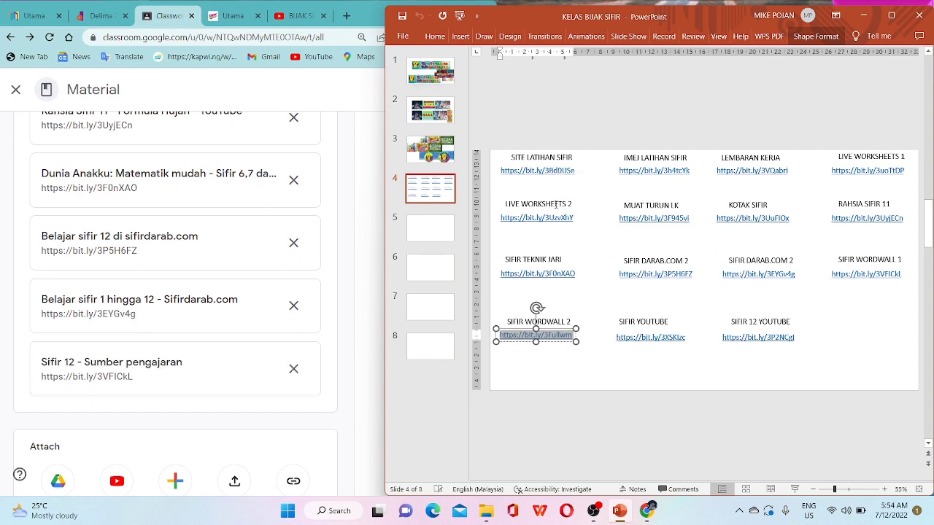
pyautogui.click(292, 480)
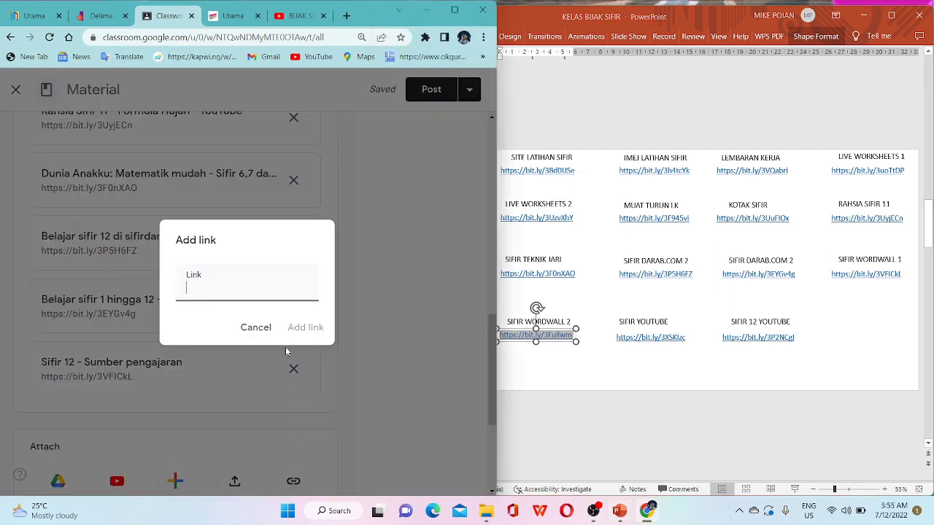
pyautogui.hotkey('ctrl', 'v')
pyautogui.click(311, 328)
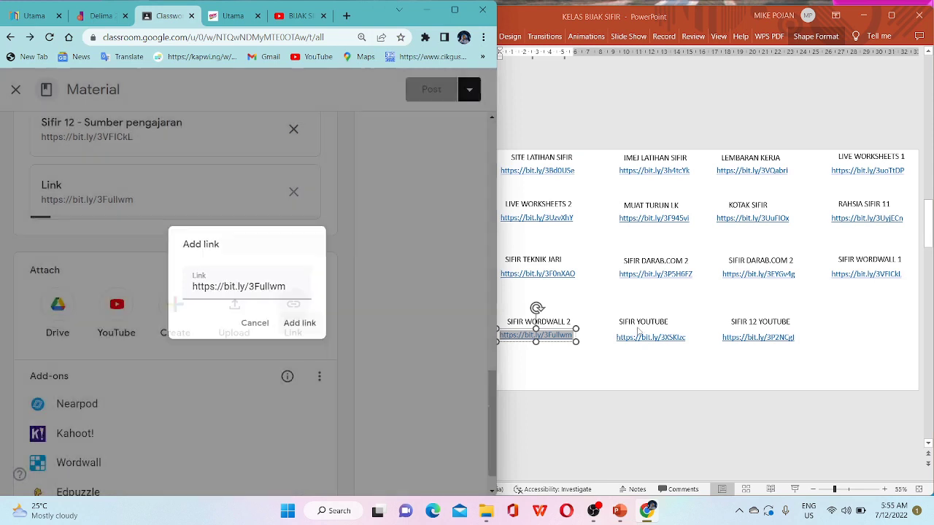
pyautogui.click(606, 344)
pyautogui.moveTo(616, 338); pyautogui.dragTo(686, 338)
pyautogui.hotkey('ctrl', 'c')
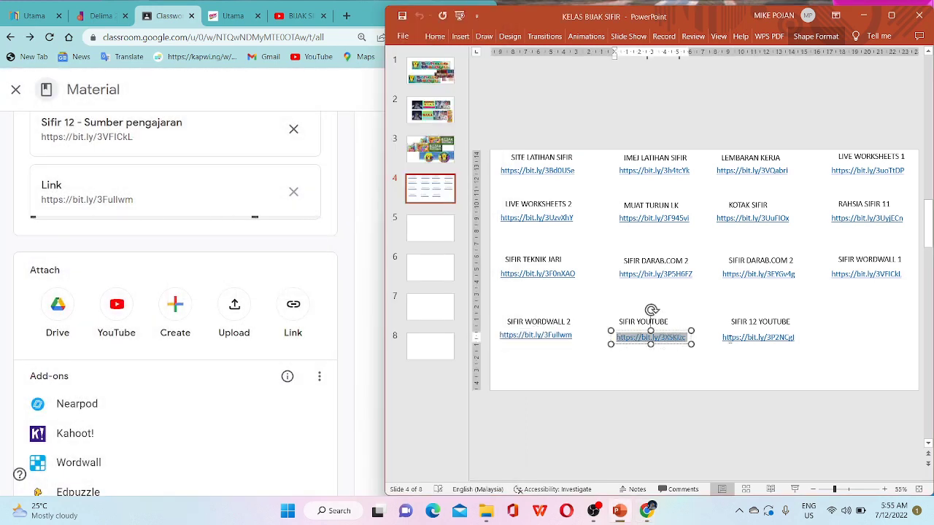
pyautogui.click(292, 304)
pyautogui.hotkey('ctrl', 'v')
pyautogui.hotkey('ctrl', 'v')
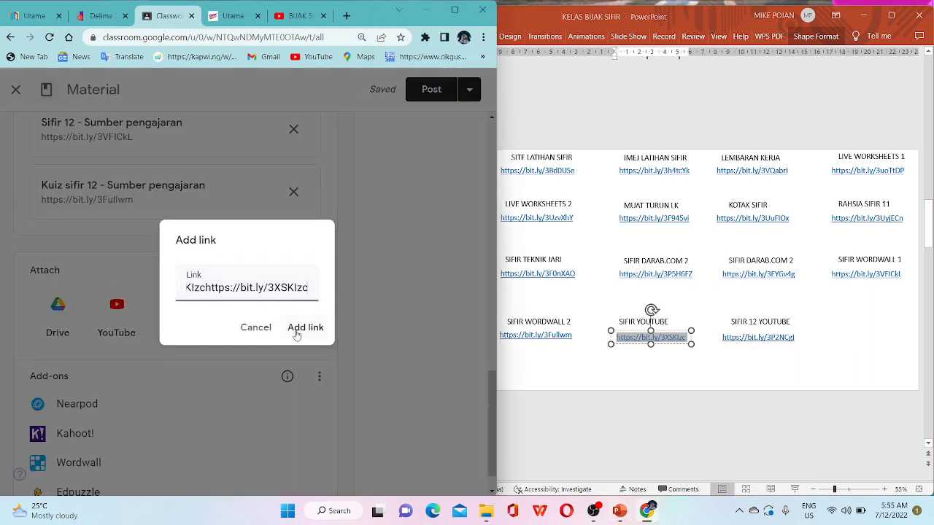
pyautogui.press('BackSpace')
pyautogui.press('BackSpace')
pyautogui.press('BackSpace')
pyautogui.press('BackSpace')
pyautogui.press('BackSpace')
pyautogui.press('BackSpace')
pyautogui.press('BackSpace')
pyautogui.press('BackSpace')
pyautogui.press('BackSpace')
pyautogui.press('BackSpace')
pyautogui.press('BackSpace')
pyautogui.press('BackSpace')
pyautogui.press('BackSpace')
pyautogui.press('BackSpace')
pyautogui.press('BackSpace')
pyautogui.press('BackSpace')
pyautogui.press('BackSpace')
pyautogui.press('BackSpace')
pyautogui.press('BackSpace')
pyautogui.press('BackSpace')
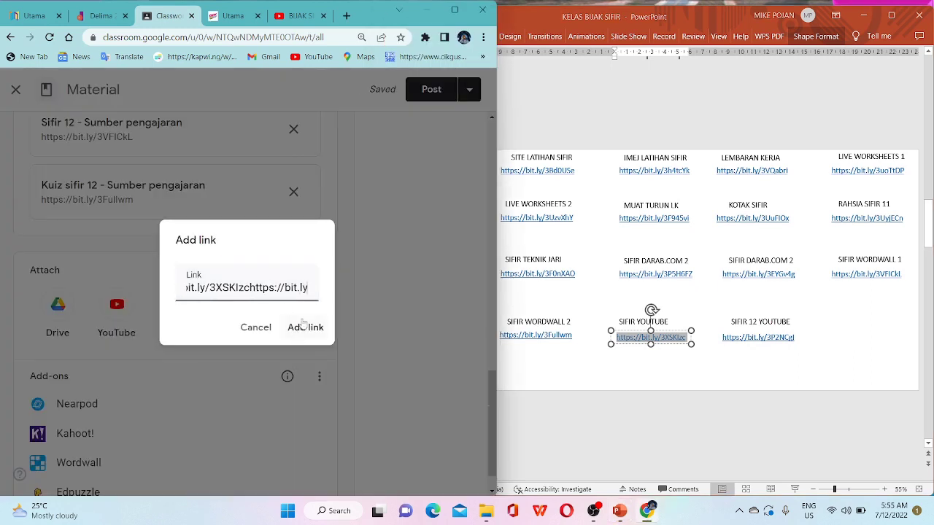
pyautogui.press('BackSpace')
pyautogui.press('BackSpace')
pyautogui.press('BackSpace')
pyautogui.press('BackSpace')
pyautogui.press('BackSpace')
pyautogui.press('BackSpace')
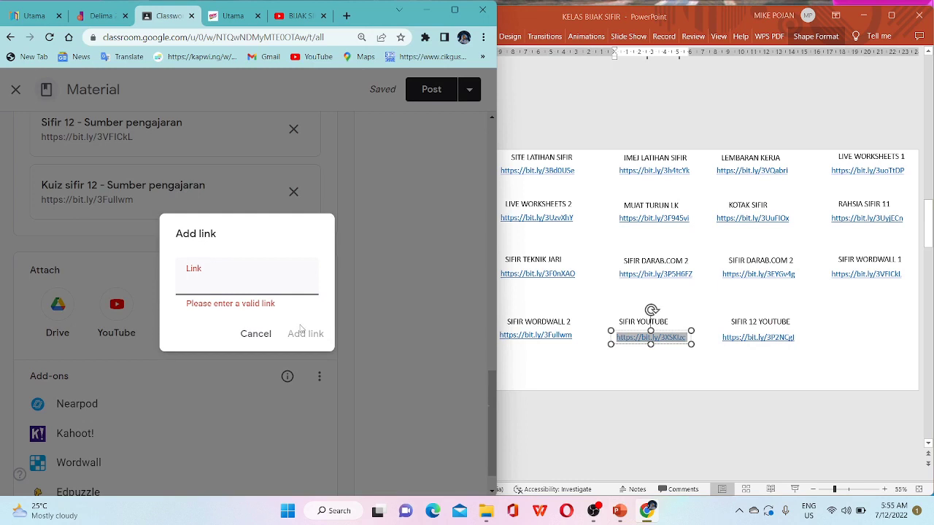
pyautogui.hotkey('ctrl', 'v')
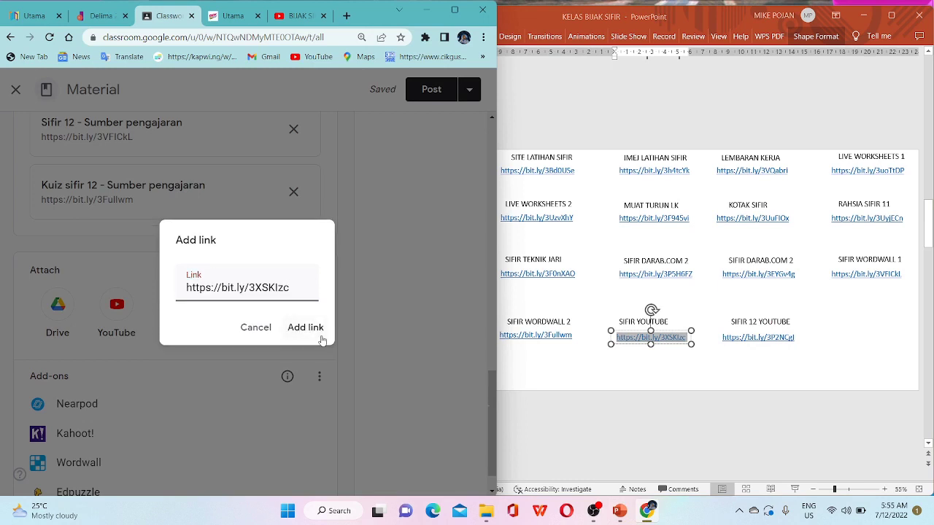
pyautogui.click(305, 327)
# - Remove the SIFIR YOUTUBE link from the material's attachments
pyautogui.click(728, 353)
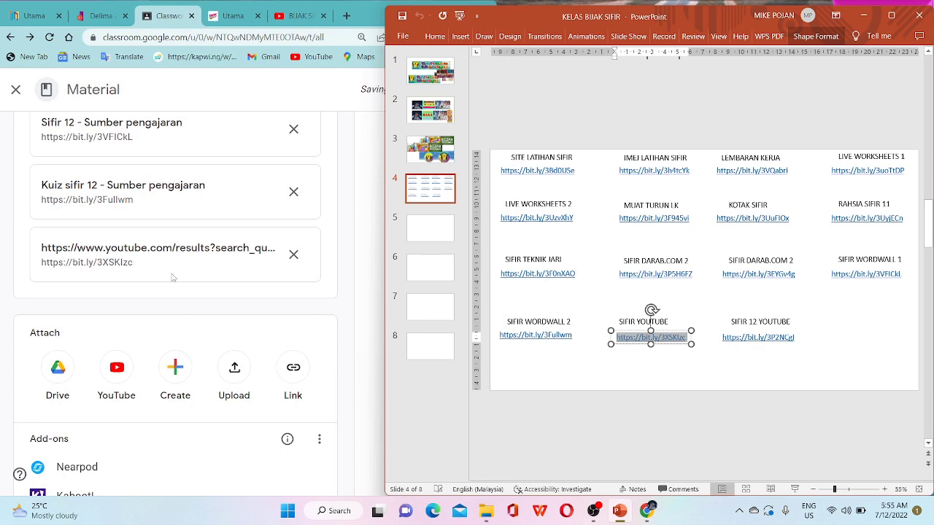
pyautogui.click(296, 260)
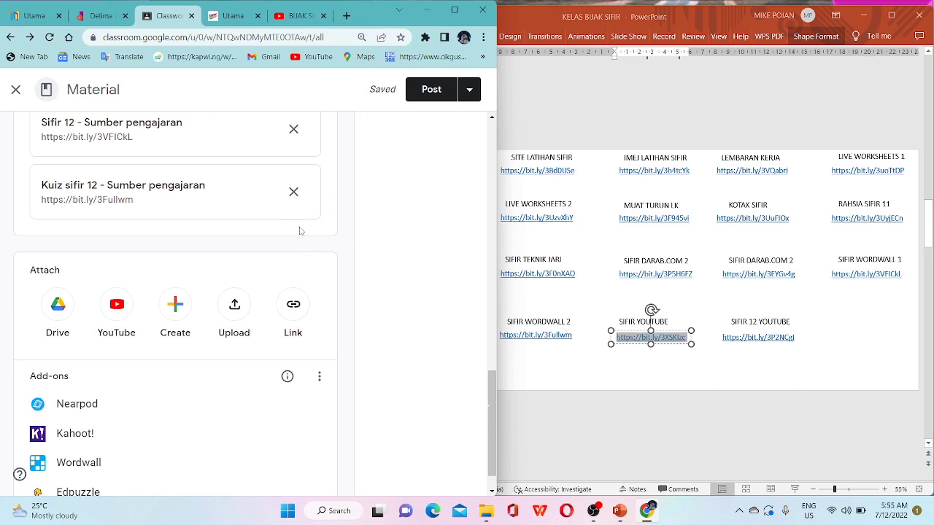
# - Post the KOLEKSI BAHAN BIJAK SIFIR material to the class and enlarge the browser window to full screen
pyautogui.click(437, 90)
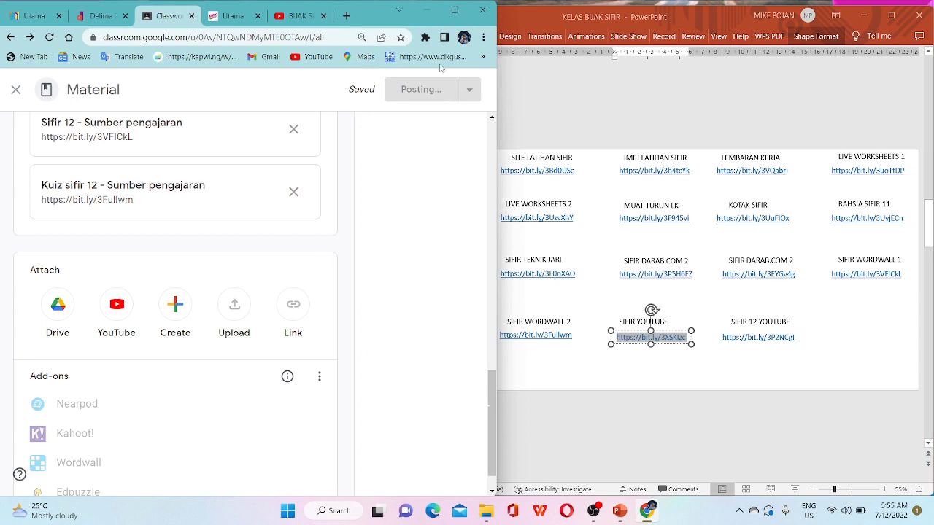
pyautogui.click(455, 10)
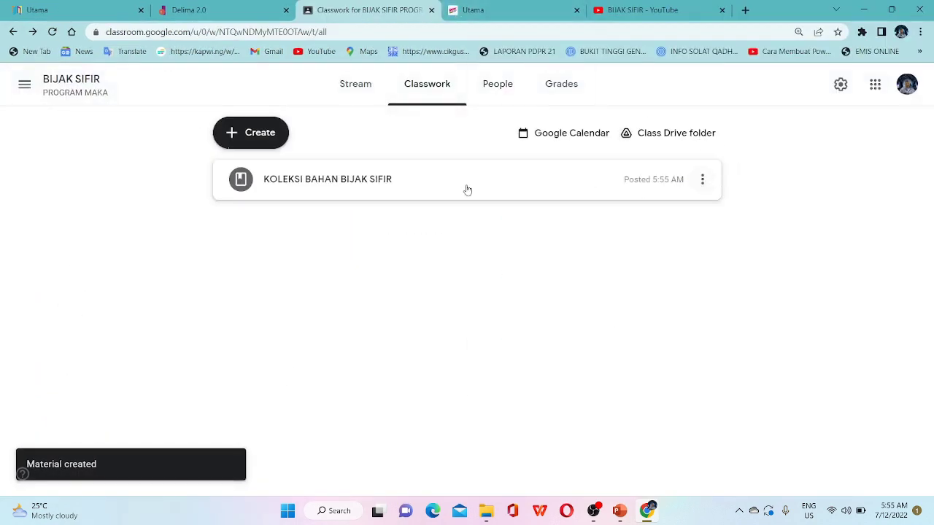
# - Start a new classwork material and open its YouTube video search, with the browser window beside the slide of links
pyautogui.click(260, 138)
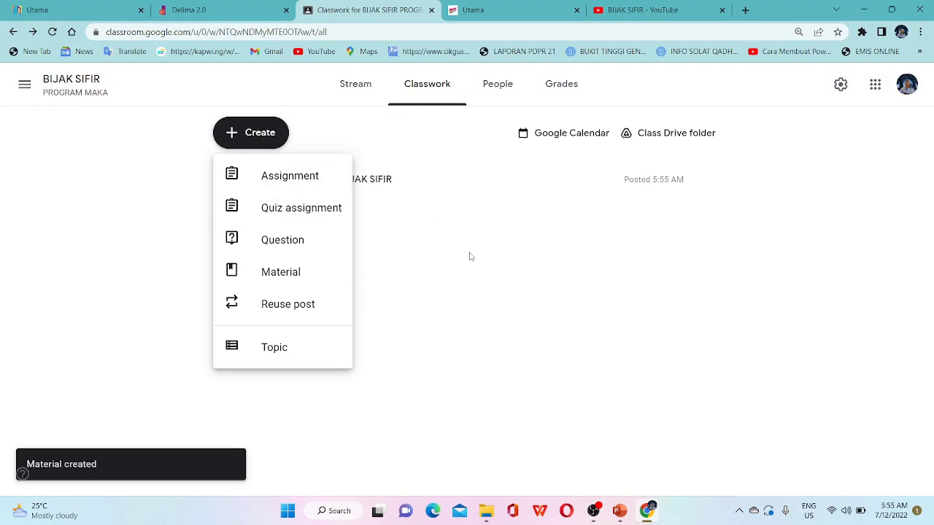
pyautogui.click(316, 284)
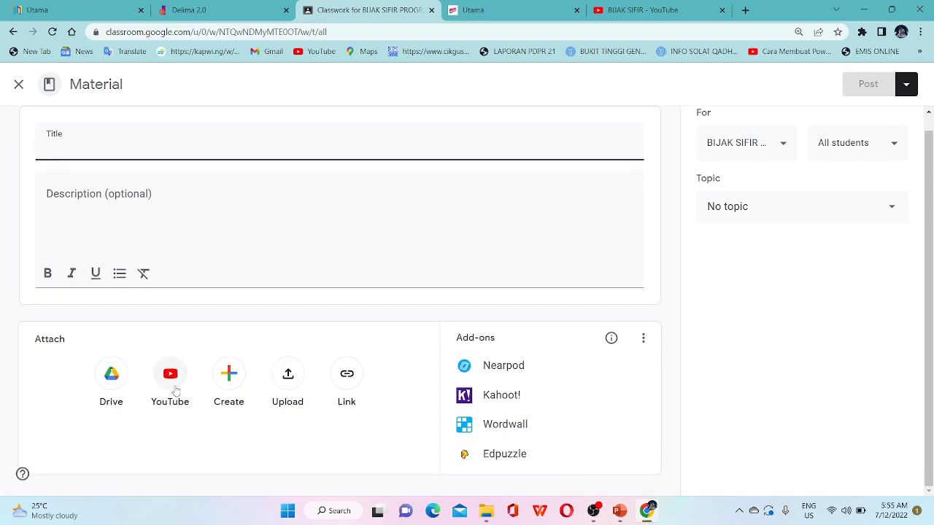
pyautogui.click(172, 383)
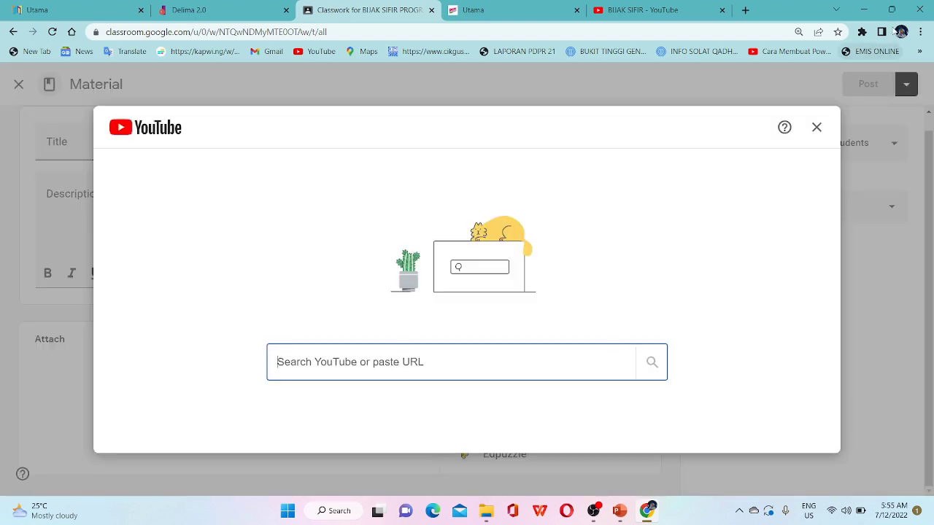
pyautogui.click(868, 42)
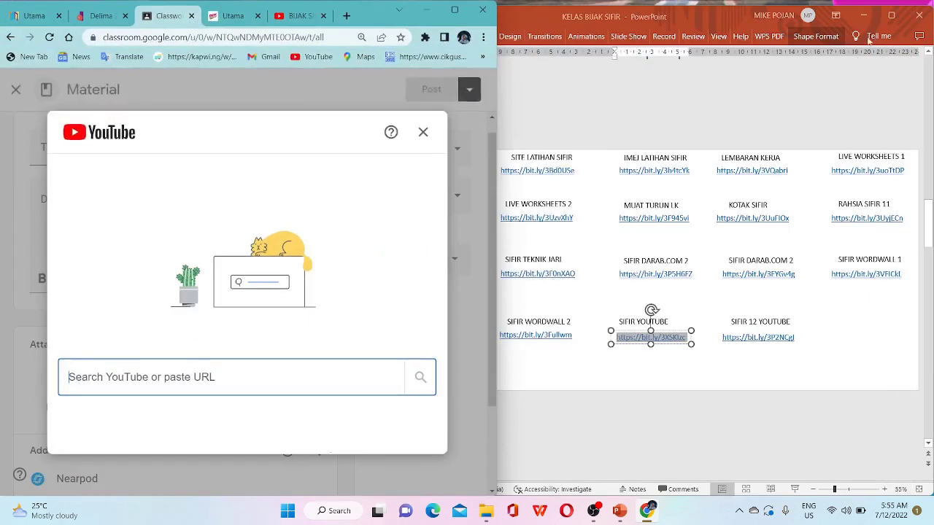
pyautogui.click(659, 340)
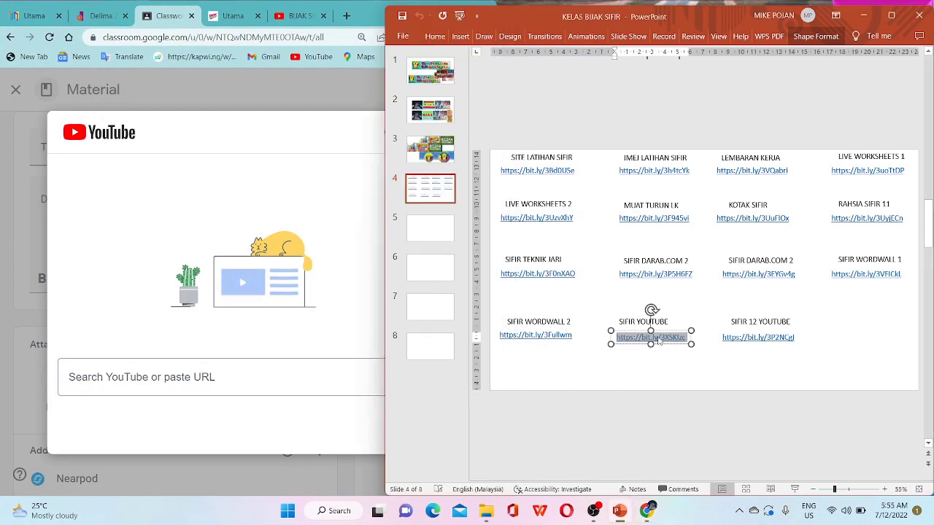
pyautogui.rightClick(659, 341)
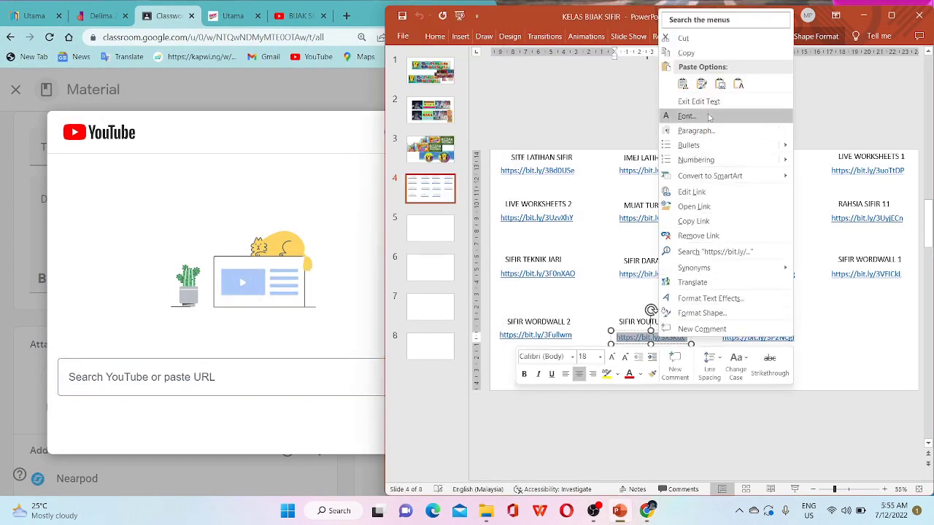
pyautogui.click(720, 54)
pyautogui.click(167, 386)
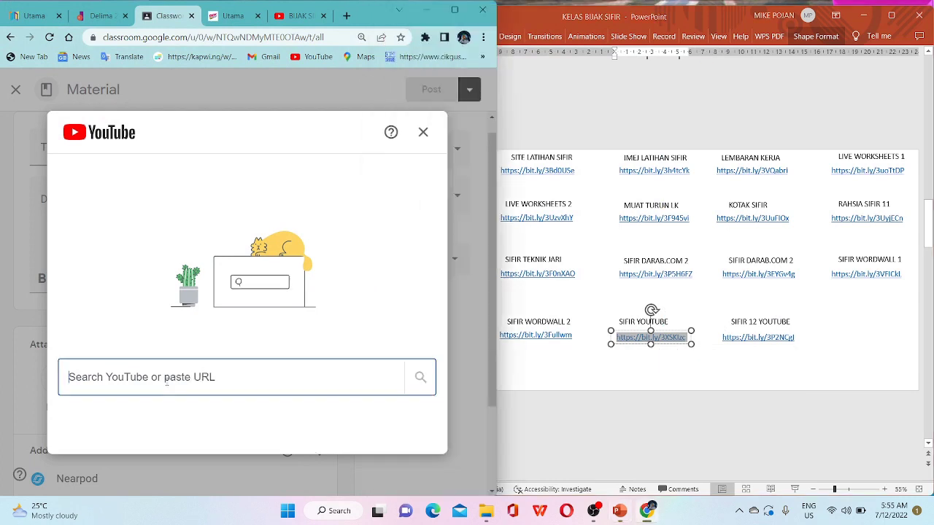
pyautogui.hotkey('ctrl', 'v')
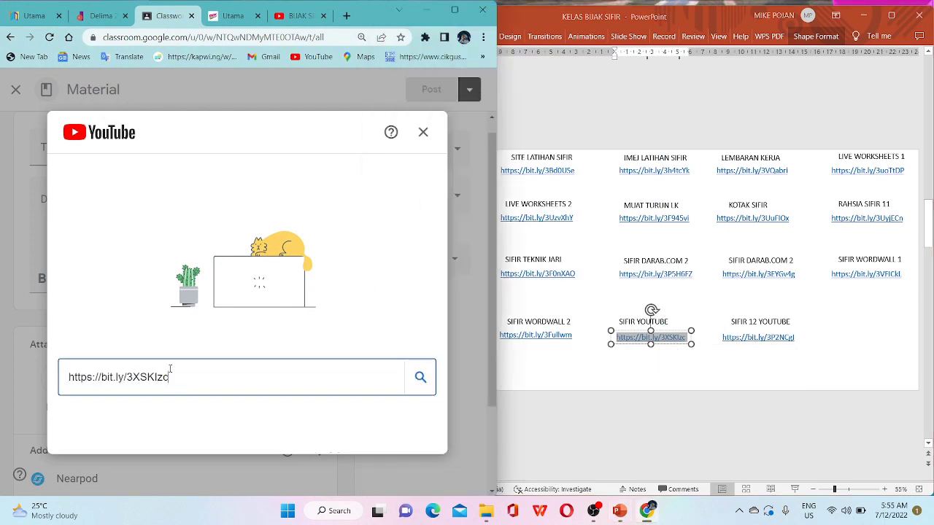
pyautogui.click(420, 377)
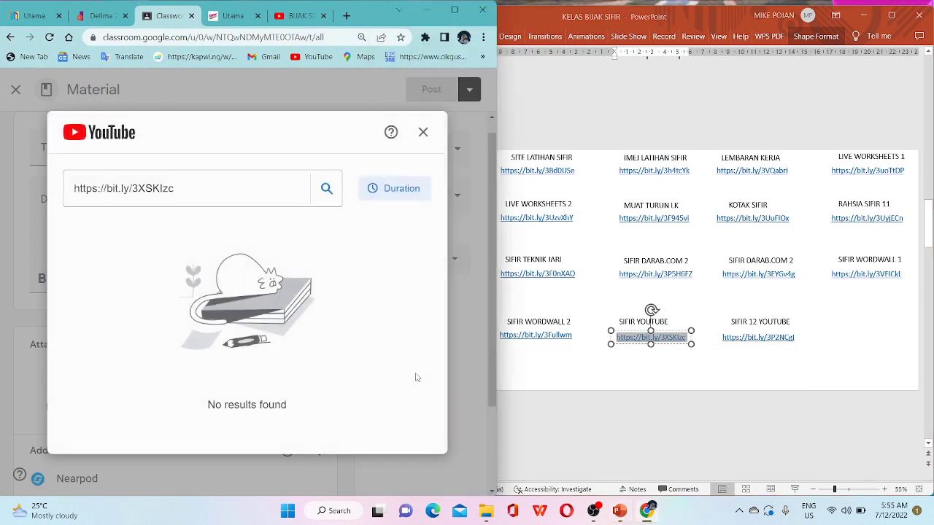
# - Retry the link search with the duration filter set to Any duration, and close the YouTube video search
pyautogui.click(379, 187)
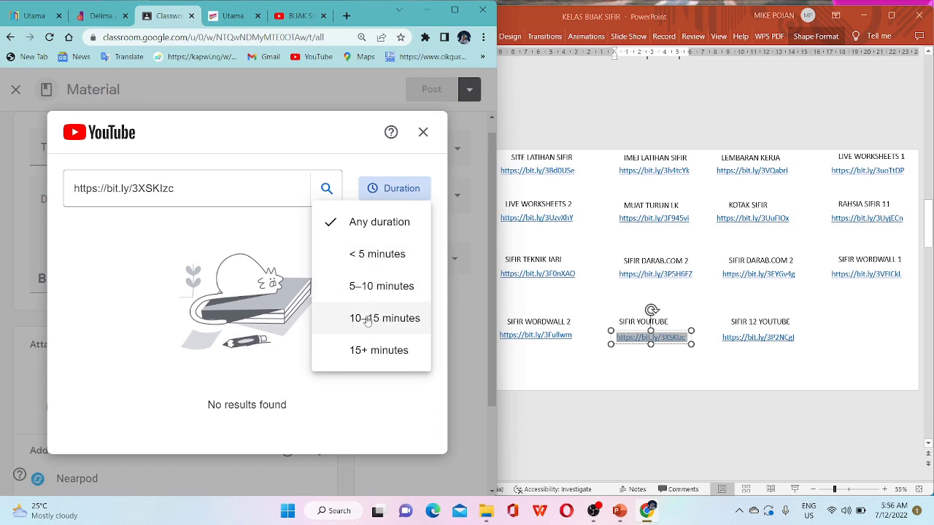
pyautogui.click(380, 230)
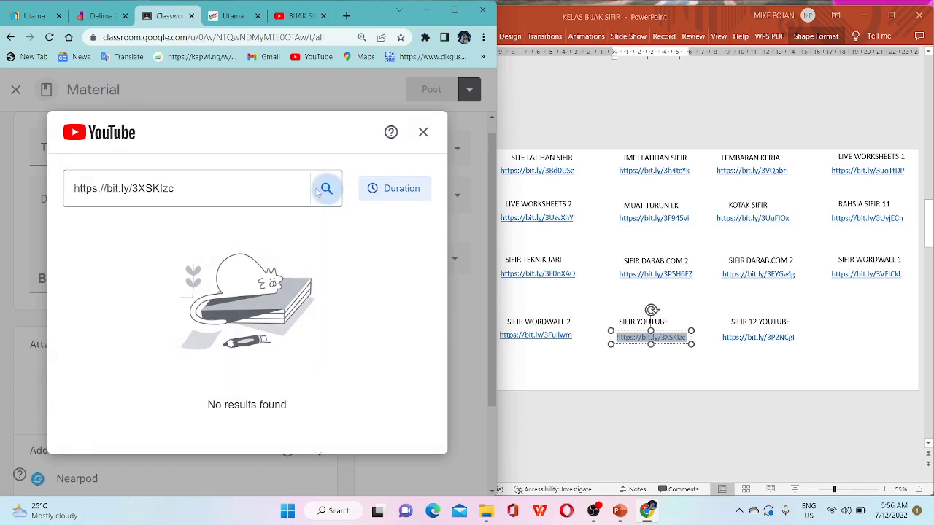
pyautogui.click(230, 189)
pyautogui.press('Return')
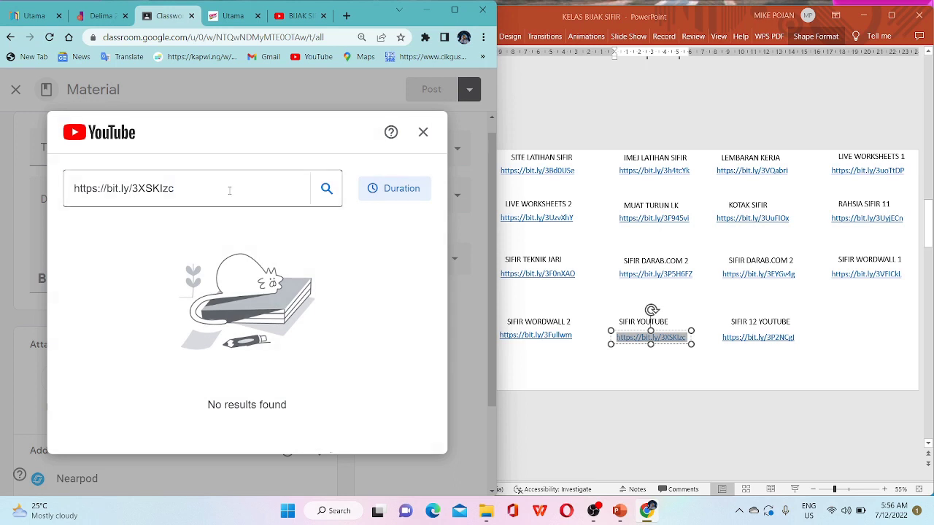
pyautogui.click(423, 132)
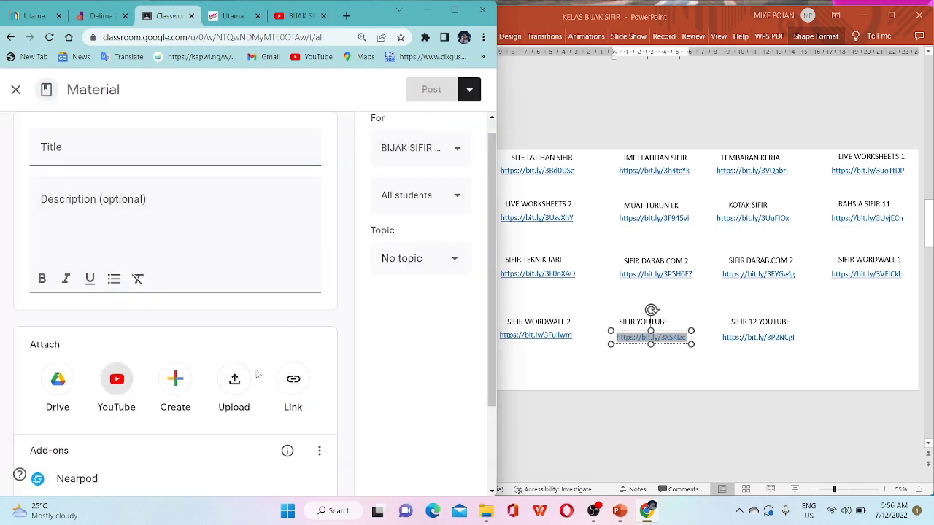
# - Search YouTube for BIJAK SIFIR and attach the "Sifir Senang | Ramai tak tahu cara ini" video to the material
pyautogui.click(115, 381)
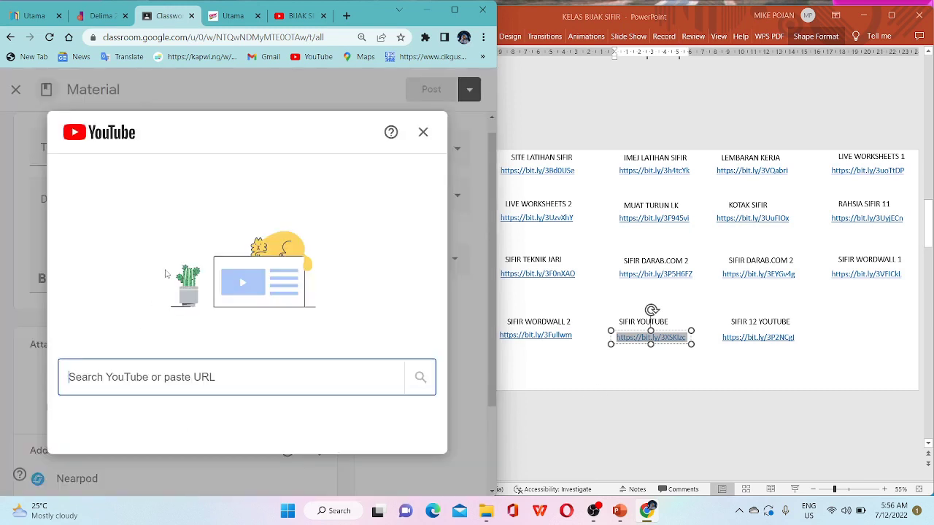
pyautogui.write('B')
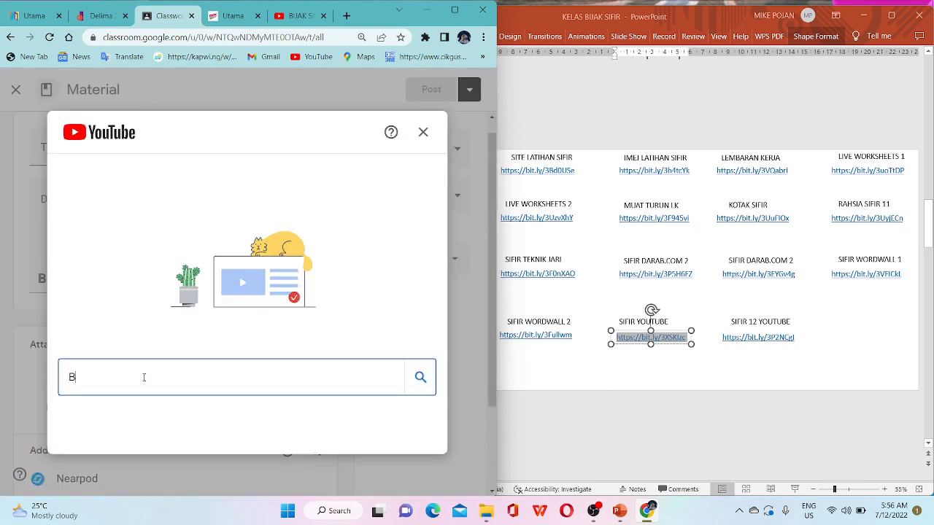
pyautogui.write('IJAK SI')
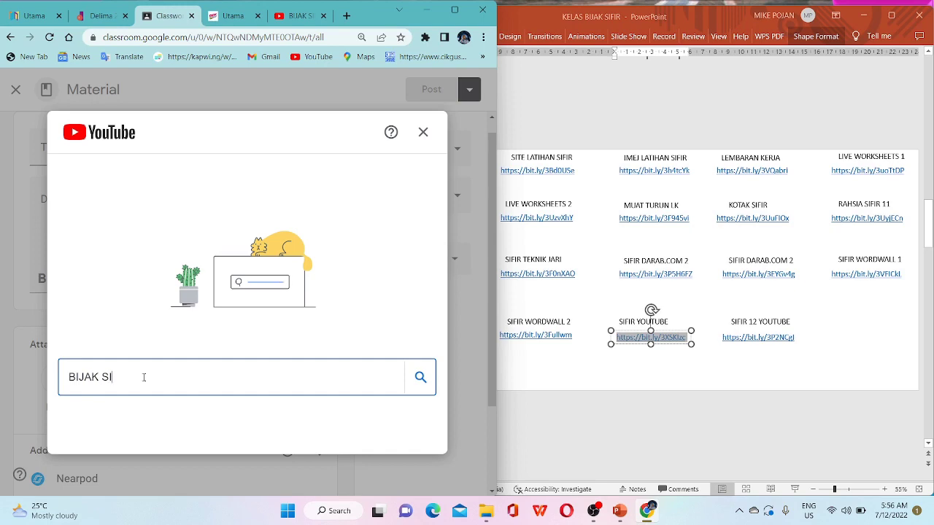
pyautogui.write('FIR')
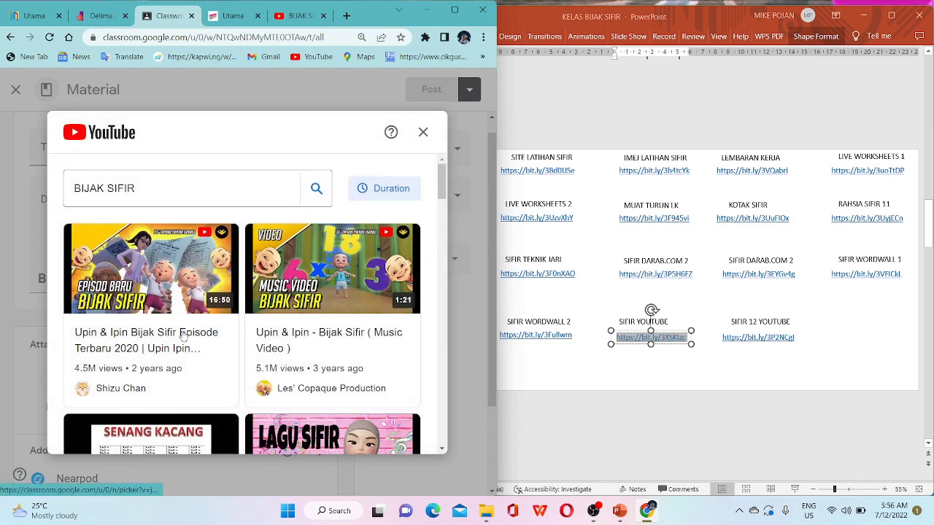
pyautogui.scroll(-2, 184, 337)
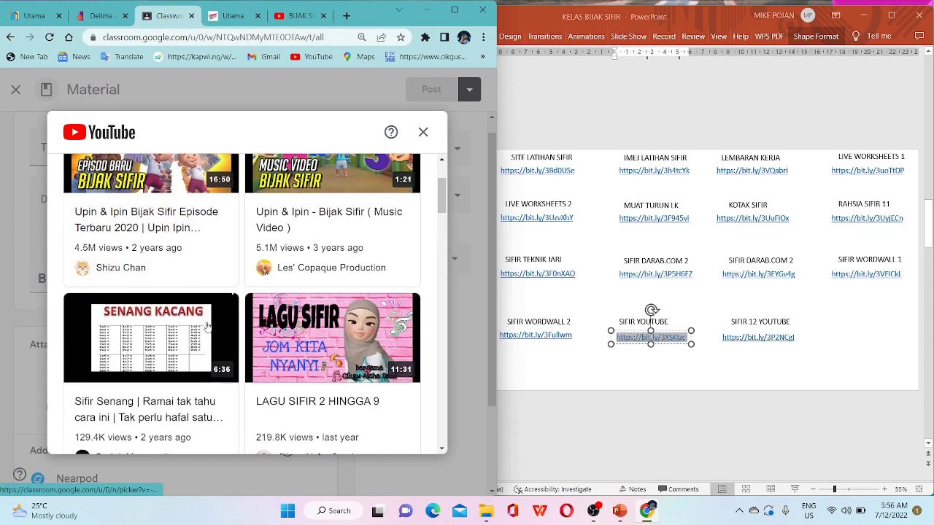
pyautogui.scroll(1, 197, 330)
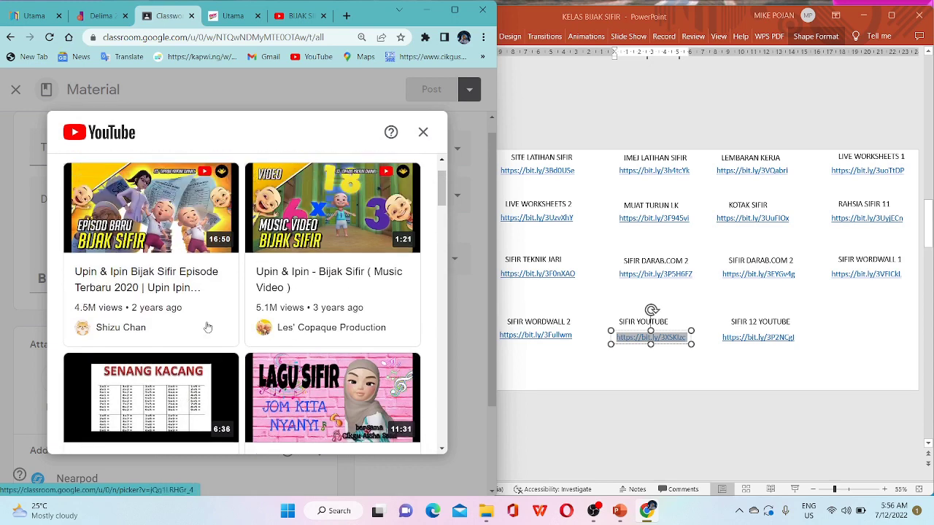
pyautogui.click(157, 395)
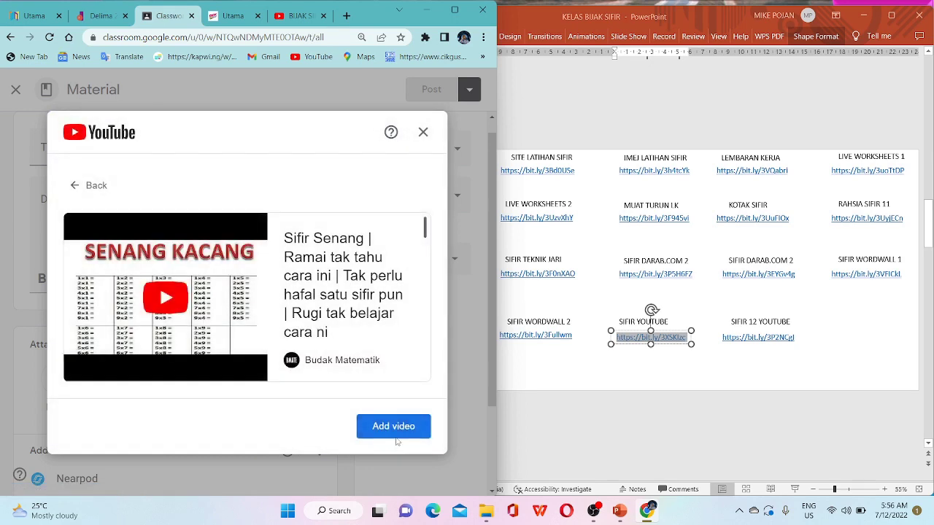
pyautogui.click(396, 427)
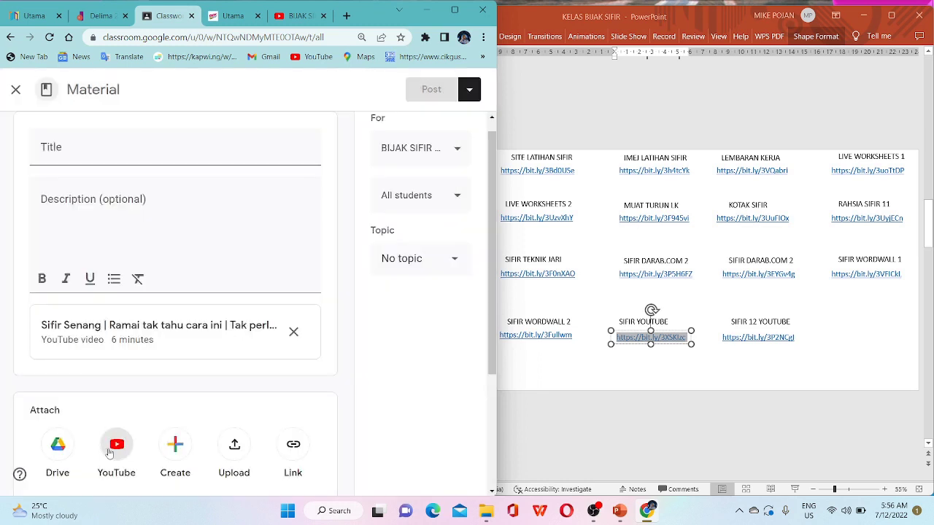
# - Search YouTube for BIJAK SIFIR again and attach the LAGU SIFIR 2 HINGGA 9 video to the material
pyautogui.click(109, 453)
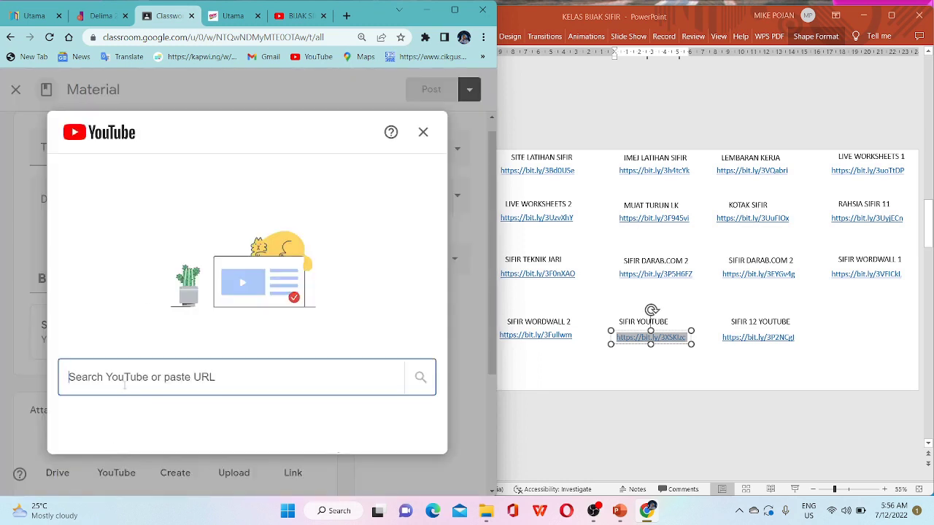
pyautogui.write('BIJAK')
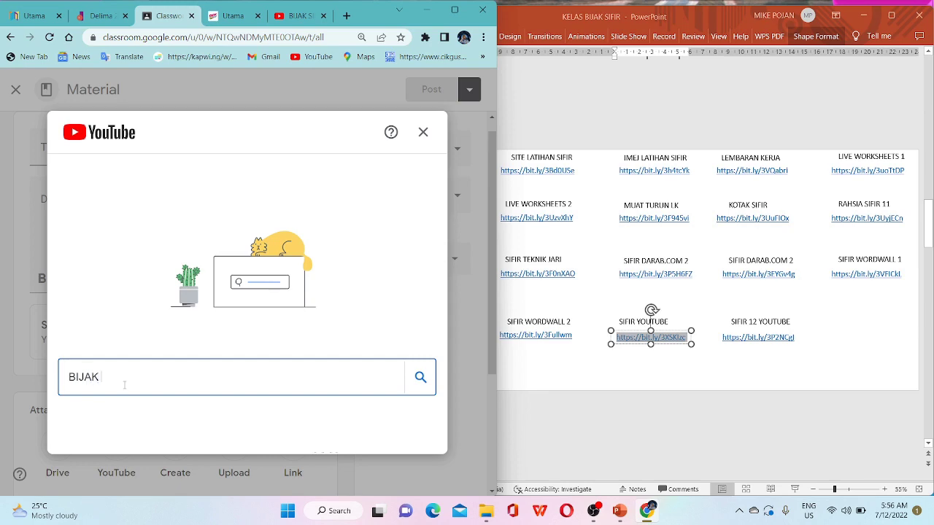
pyautogui.write(' SIFIR')
pyautogui.press('Return')
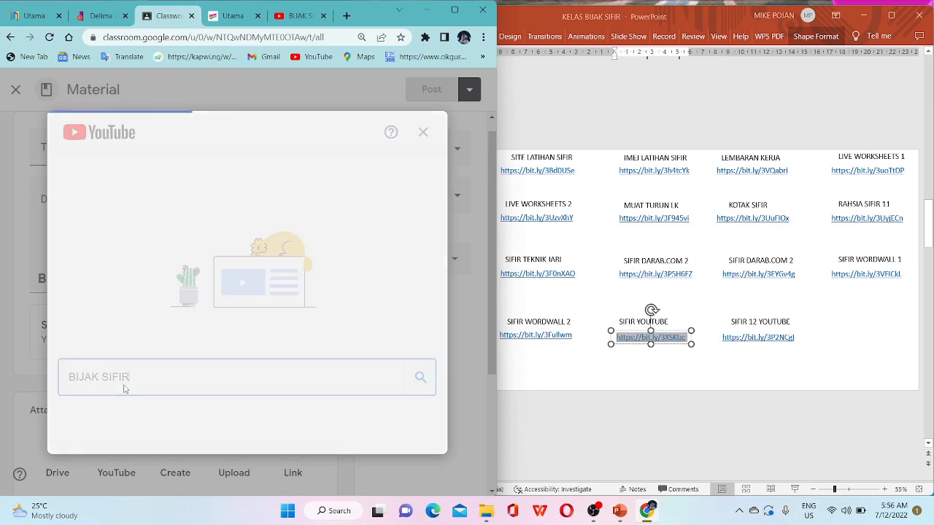
pyautogui.scroll(-3, 148, 394)
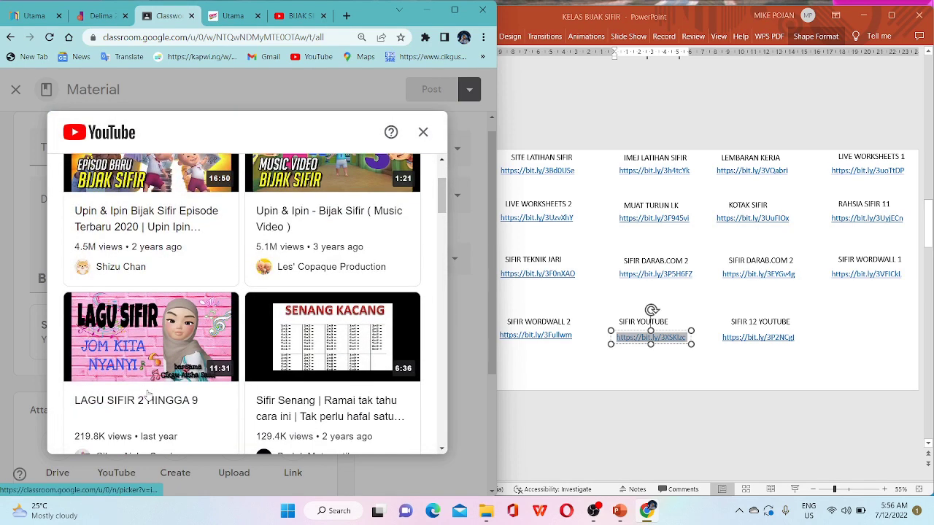
pyautogui.click(146, 353)
pyautogui.click(417, 426)
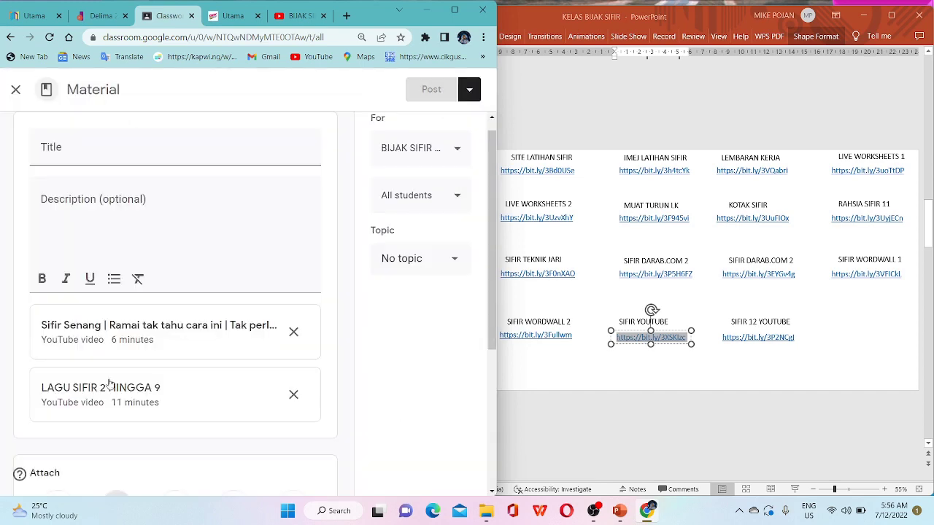
# - Find the "Upin & Ipin - Bijak Sifir ( Music Video )" with a BIJAK SIFIR YouTube search and attach it to the material
pyautogui.scroll(-3, 111, 387)
pyautogui.click(114, 326)
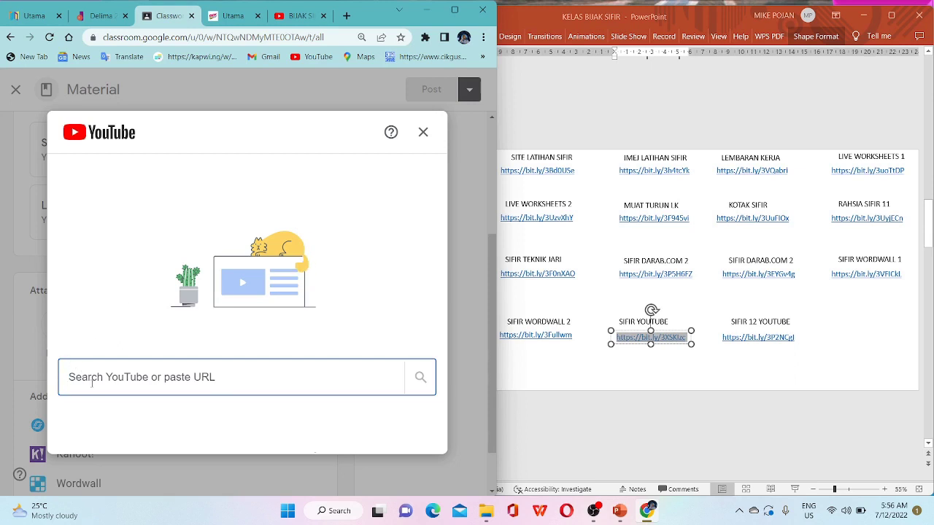
pyautogui.write('B')
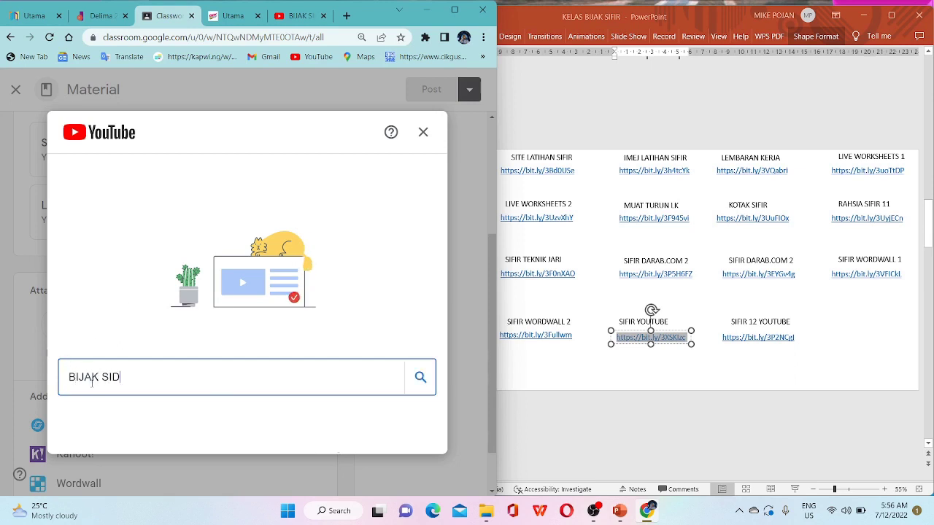
pyautogui.write('IJAK SIFIR')
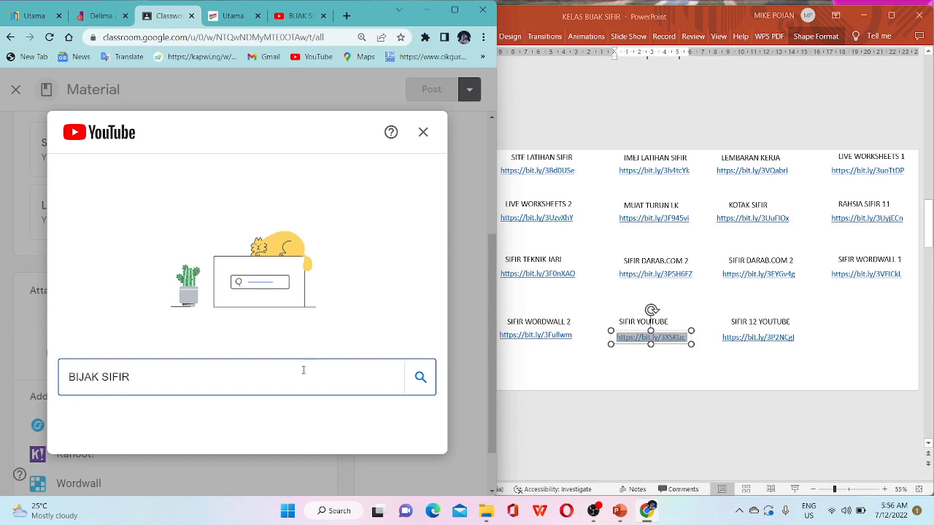
pyautogui.click(420, 377)
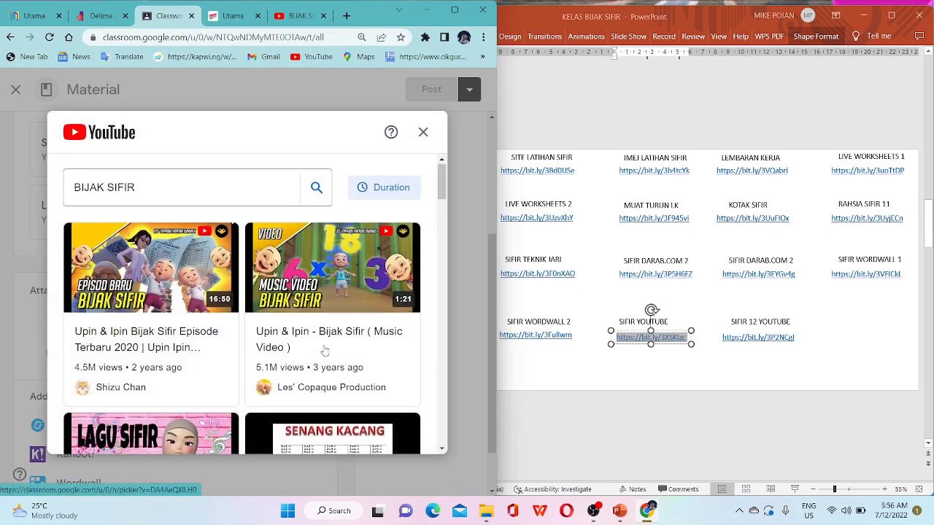
pyautogui.scroll(-1, 325, 357)
pyautogui.scroll(1, 316, 324)
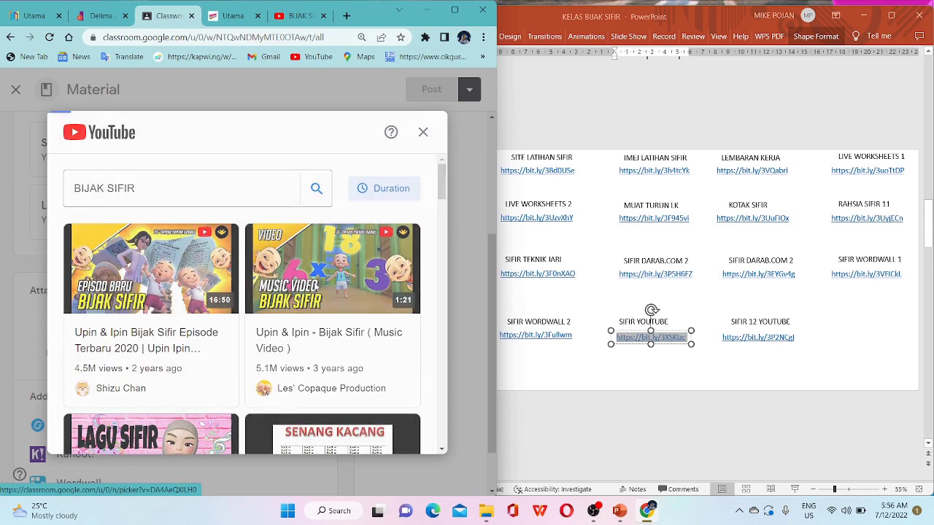
pyautogui.click(315, 289)
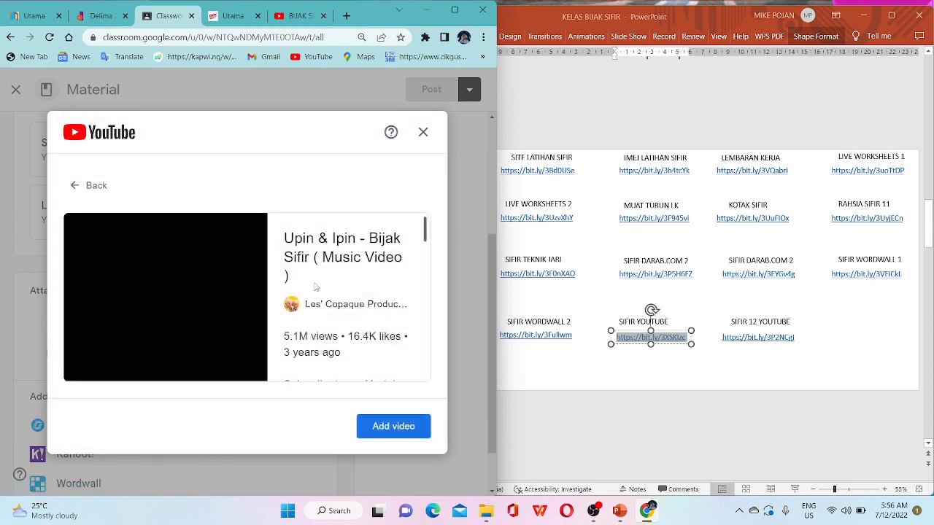
pyautogui.click(408, 427)
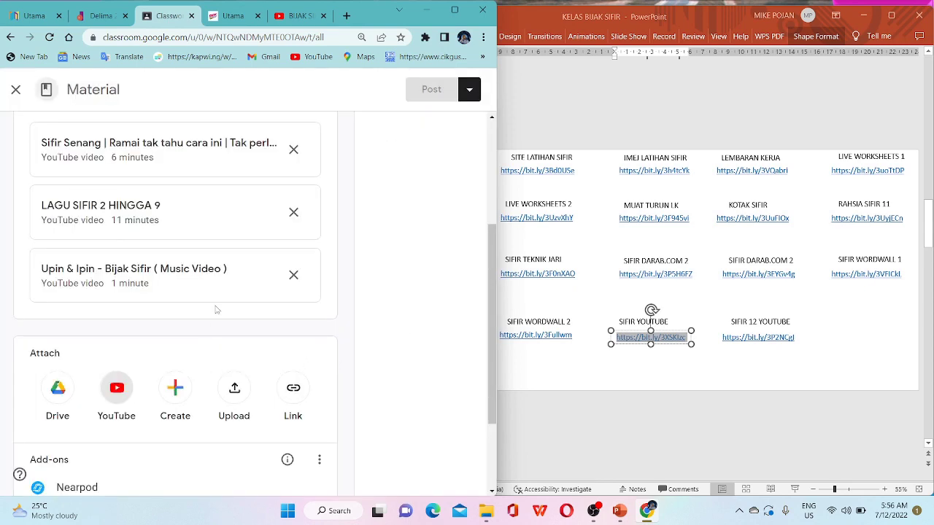
# - Search YouTube for BIJAK SIFIR and attach the "Upin & Ipin Bijak Sifir Episode Terbaru 2020" video to the material
pyautogui.scroll(-1, 129, 287)
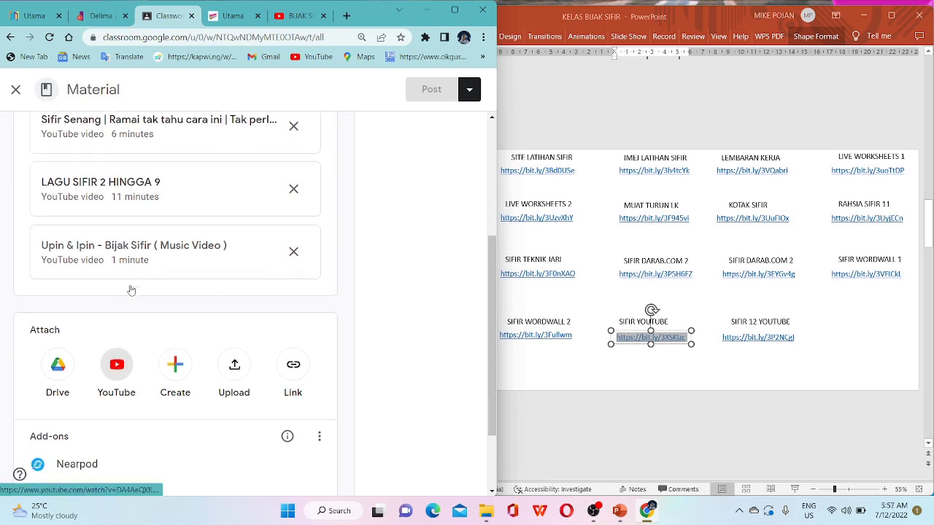
pyautogui.click(117, 332)
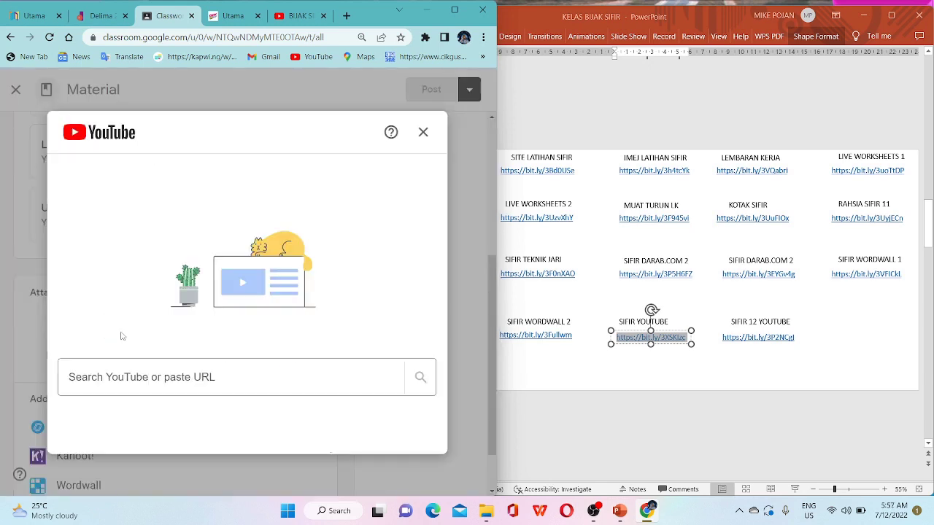
pyautogui.click(166, 379)
pyautogui.write('B')
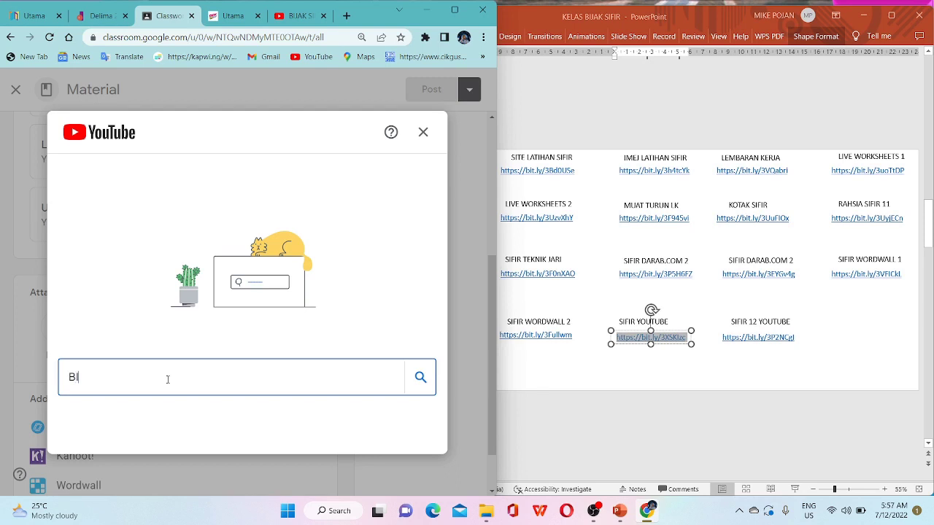
pyautogui.write('IJAK SIDI')
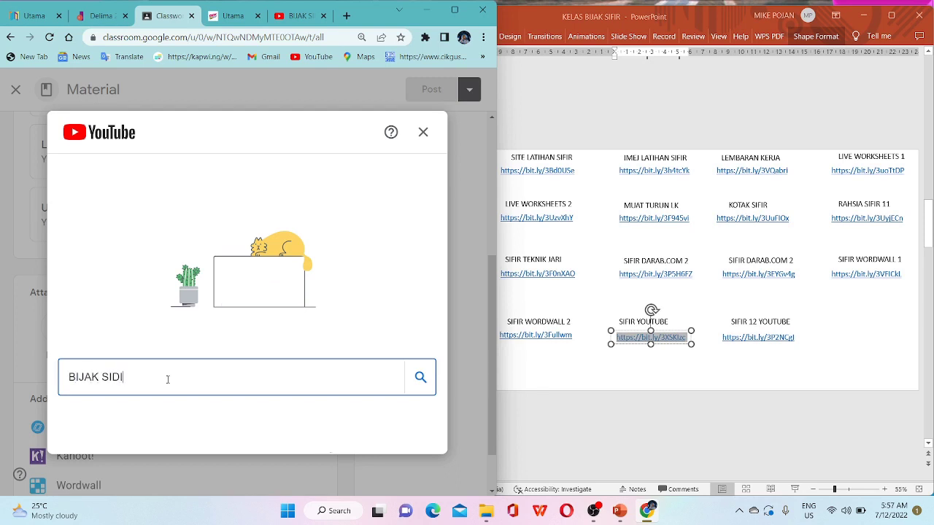
pyautogui.write('FIR')
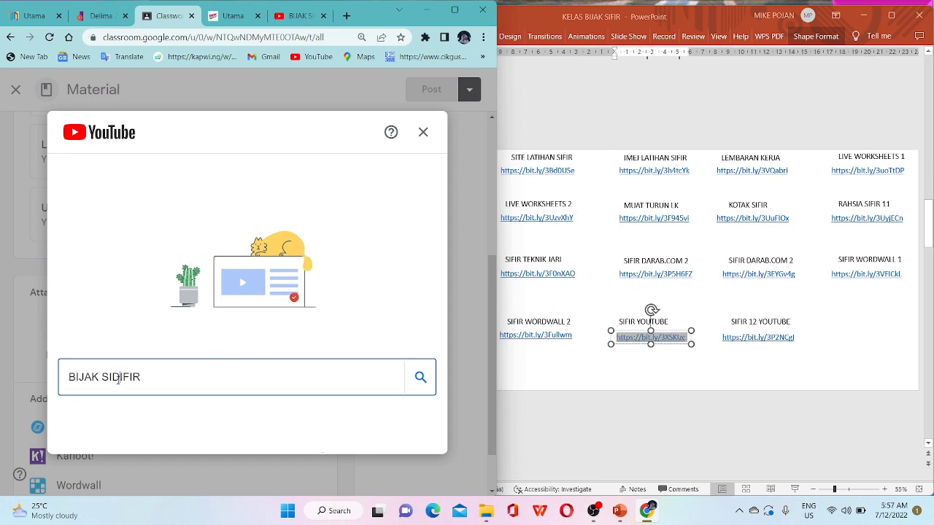
pyautogui.press('BackSpace')
pyautogui.press('BackSpace')
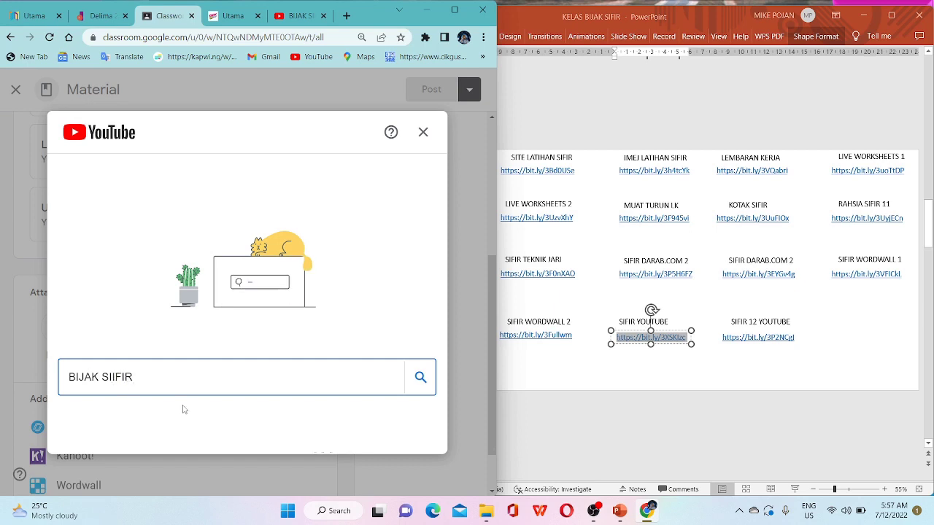
pyautogui.press('BackSpace')
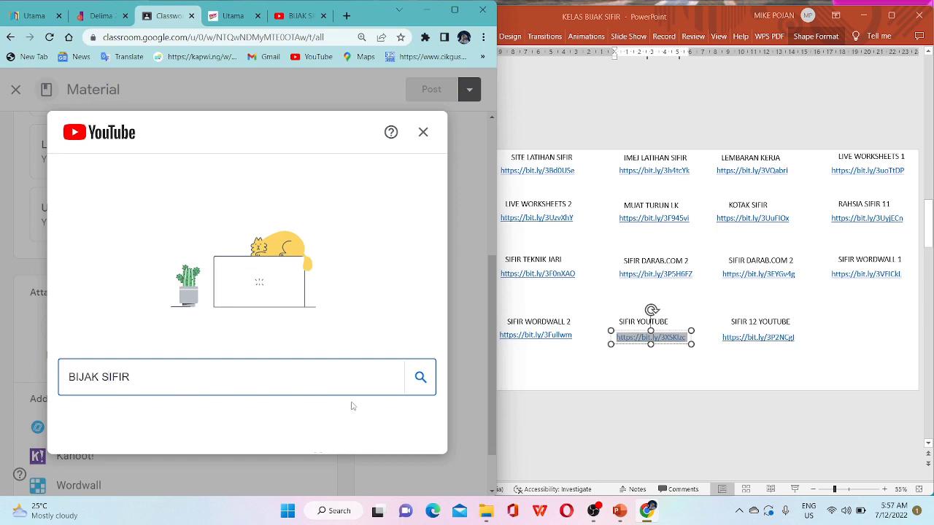
pyautogui.click(431, 378)
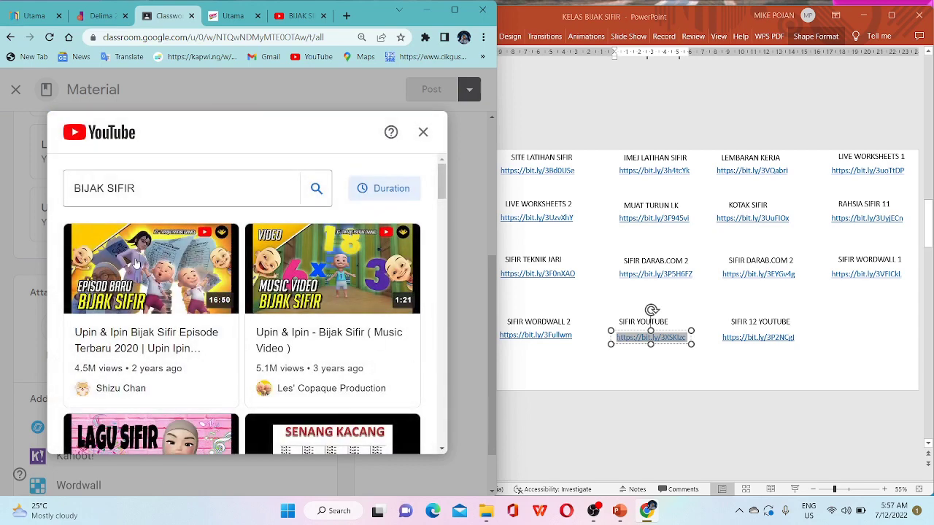
pyautogui.click(136, 262)
pyautogui.click(387, 429)
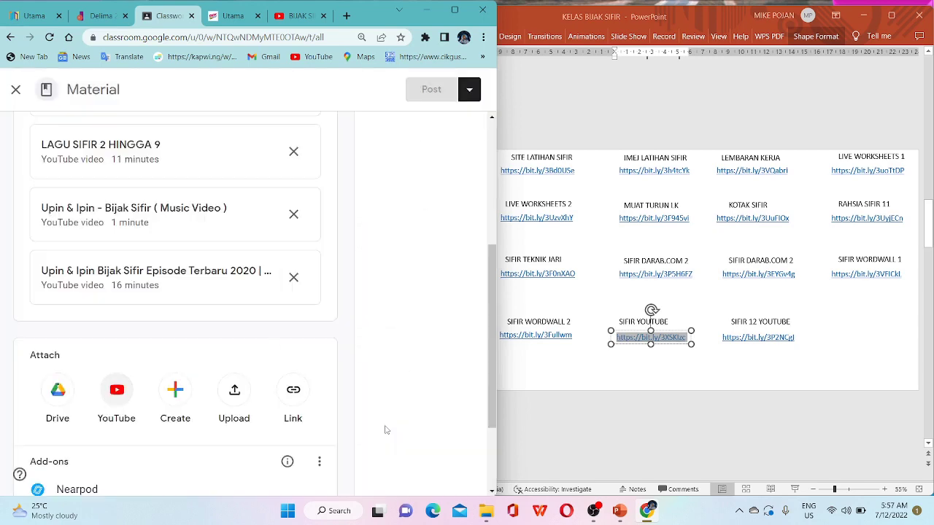
# - Create a new topic named BS YOUTUBE for the material holding the attached videos
pyautogui.scroll(3, 111, 268)
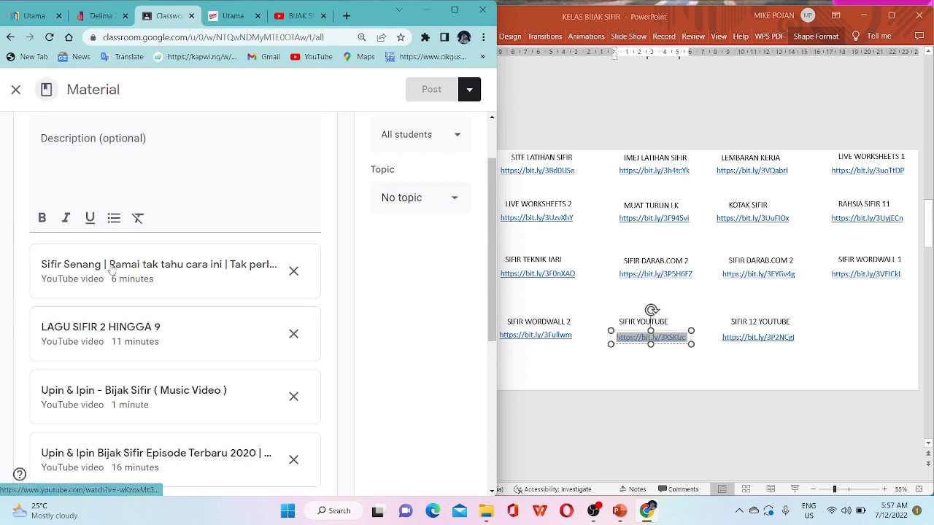
pyautogui.scroll(-4, 111, 270)
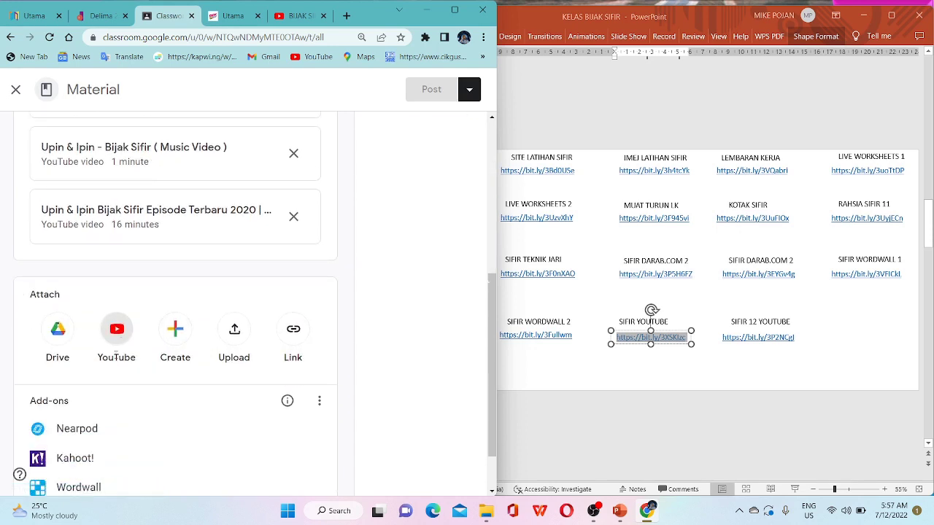
pyautogui.scroll(3, 116, 352)
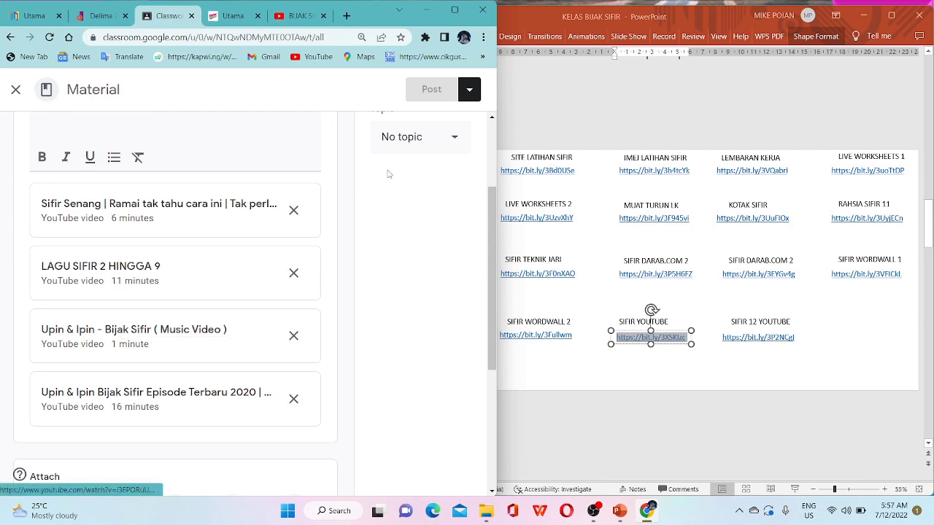
pyautogui.click(418, 139)
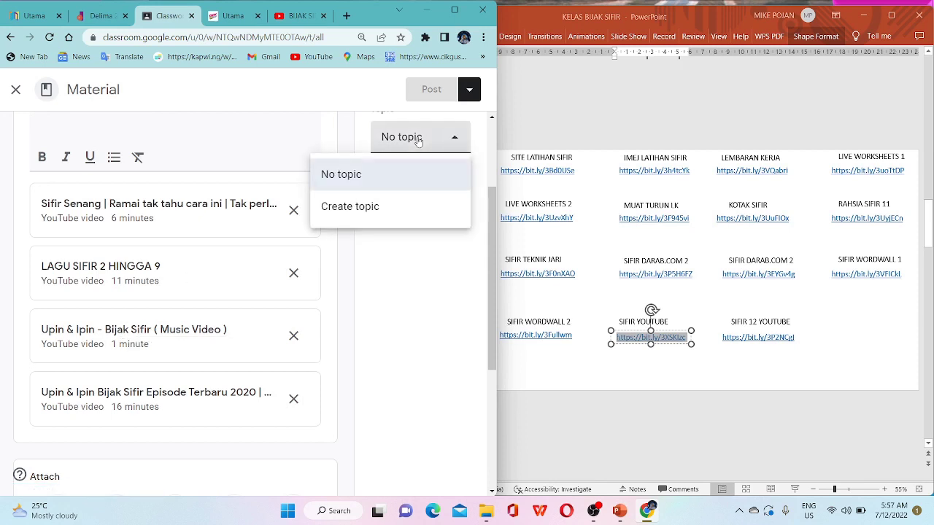
pyautogui.click(378, 210)
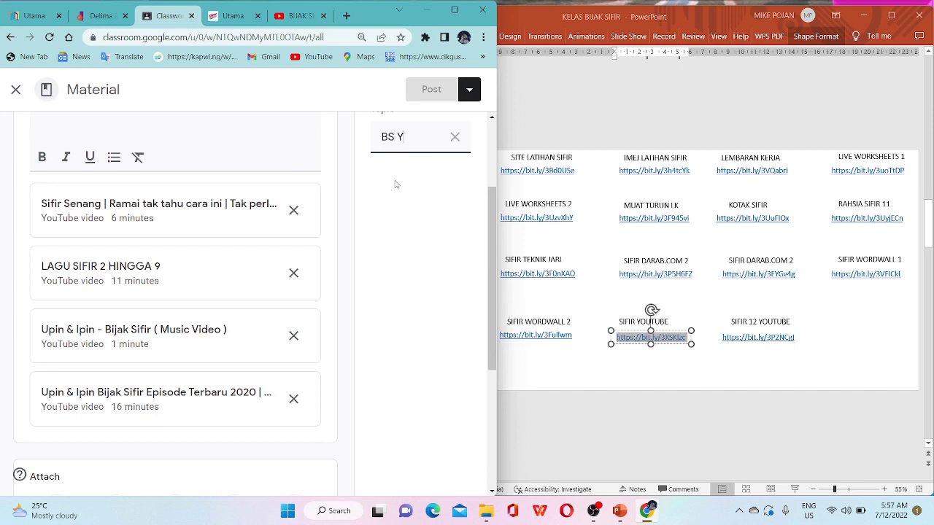
pyautogui.write('BS YOUTUBE')
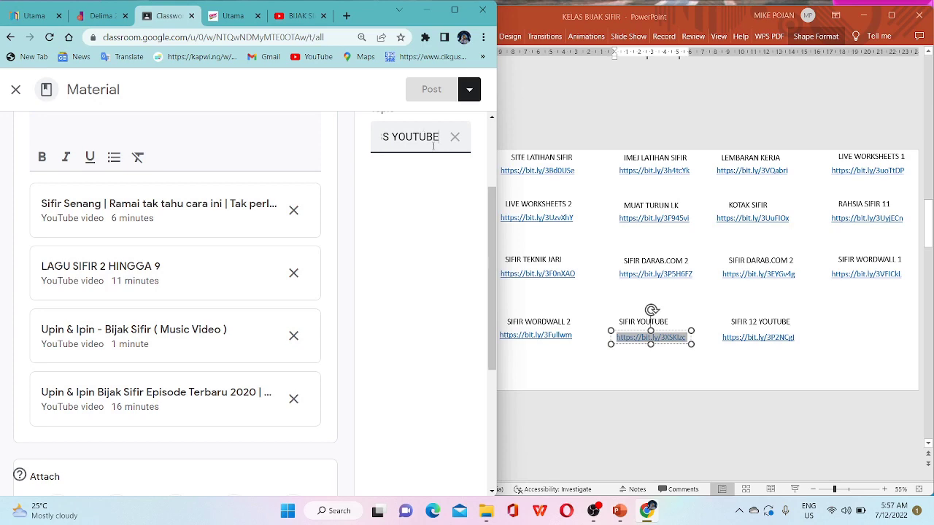
# - Maximize the browser window and expand the new topic's name to BIJAK SIFIR YOUTUBE
pyautogui.click(455, 10)
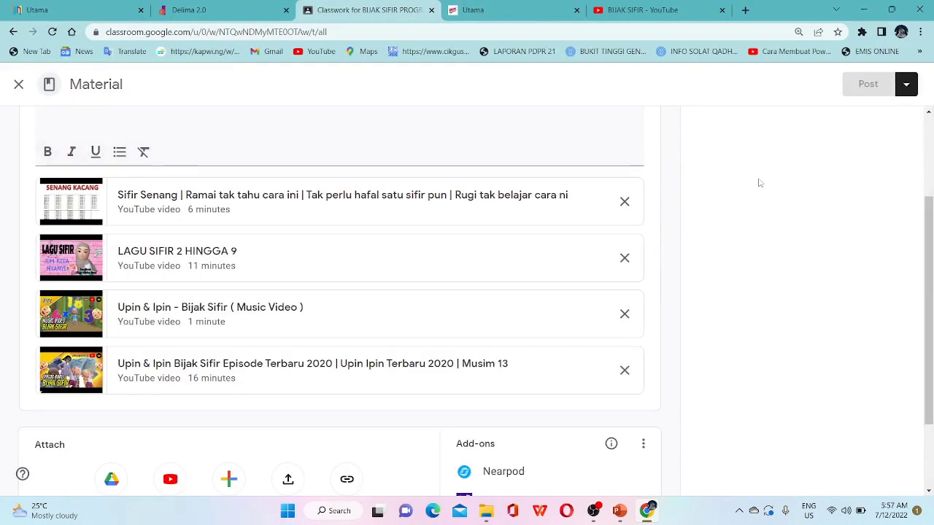
pyautogui.scroll(2, 826, 167)
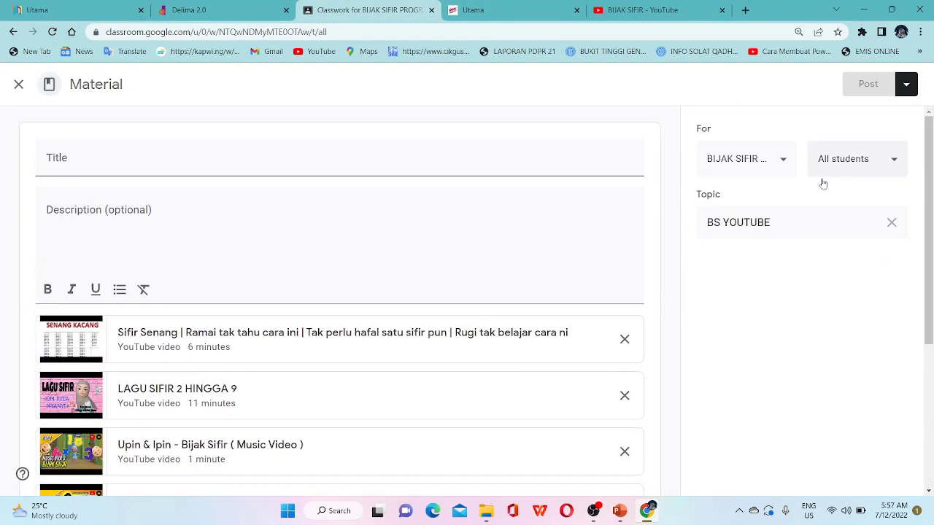
pyautogui.click(715, 223)
pyautogui.write('IJAK')
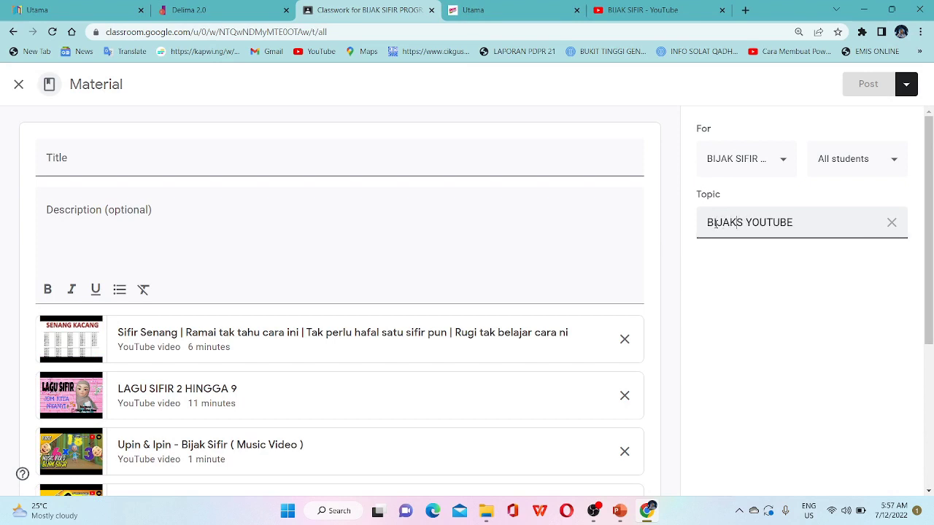
pyautogui.write(' S')
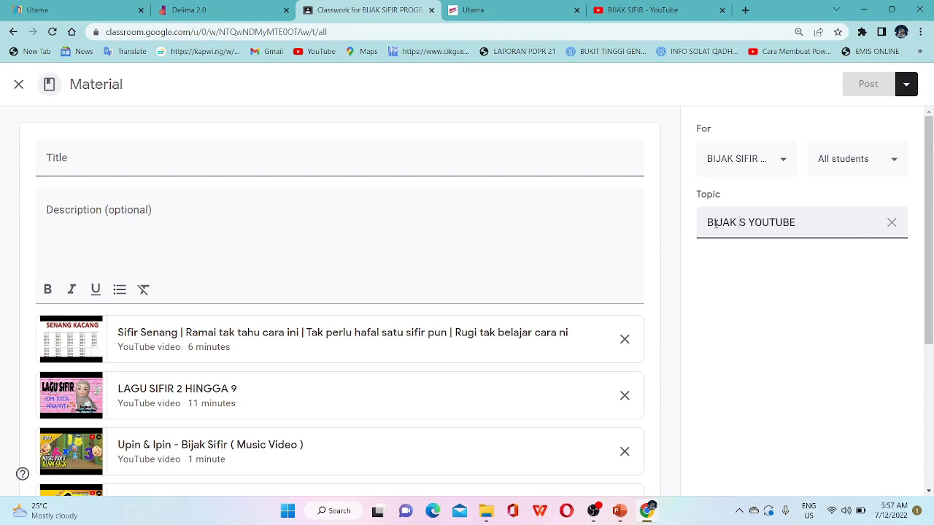
pyautogui.write('IFIR')
pyautogui.click(747, 327)
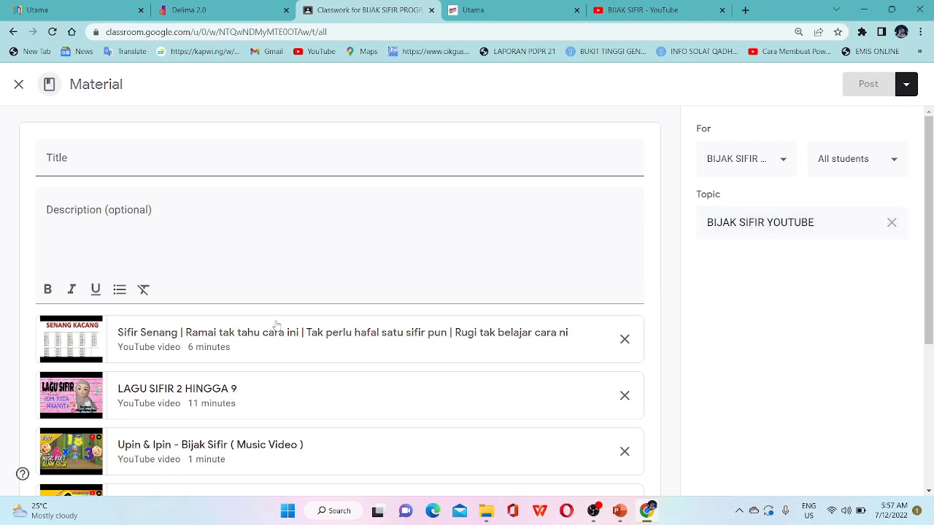
# - Check the material's posting options and the list of classes it can be shared with
pyautogui.scroll(-3, 273, 327)
pyautogui.scroll(3, 394, 289)
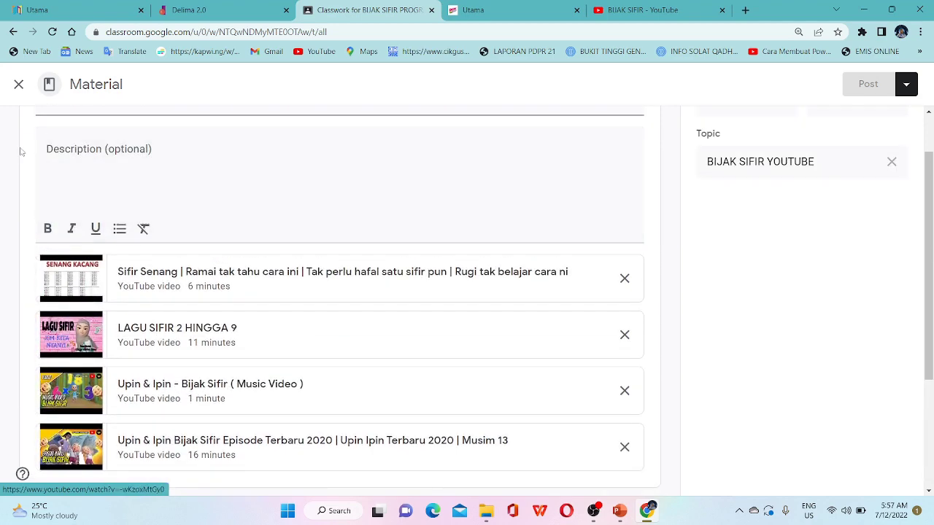
pyautogui.click(810, 173)
pyautogui.scroll(1, 810, 182)
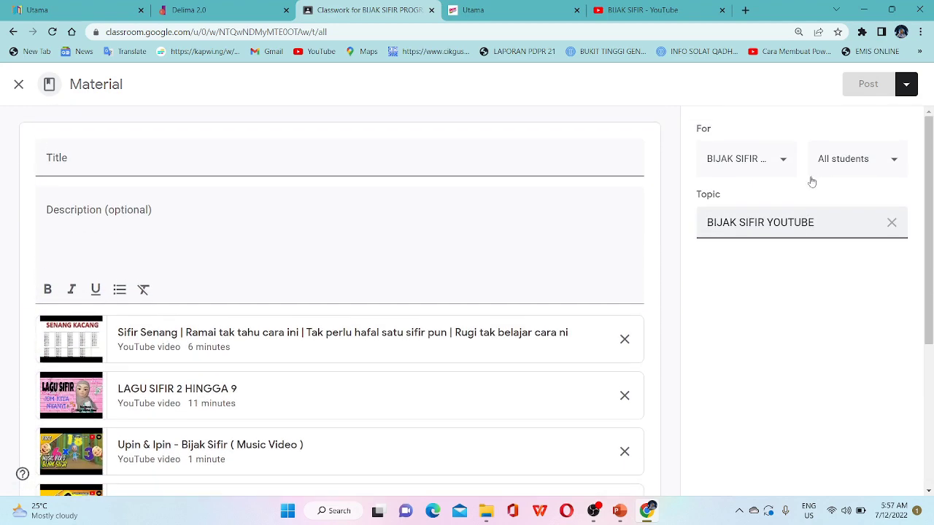
pyautogui.click(906, 84)
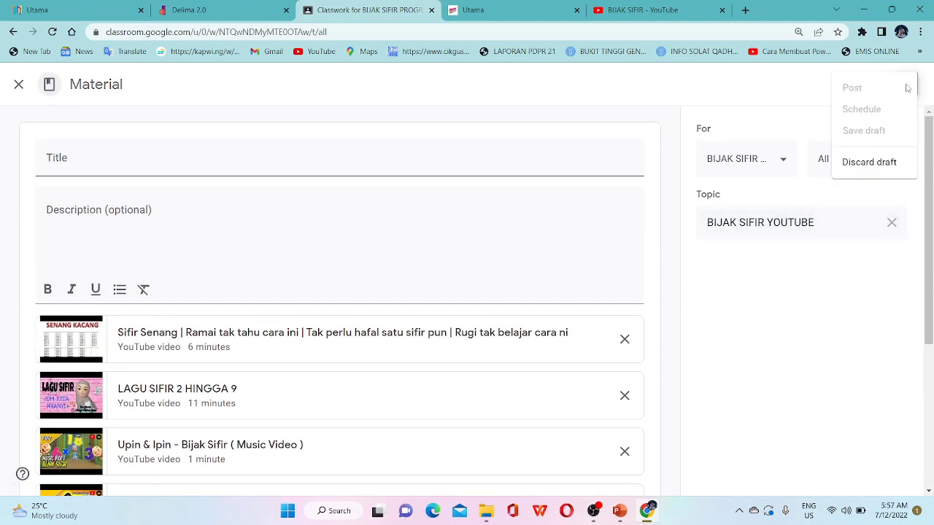
pyautogui.click(762, 166)
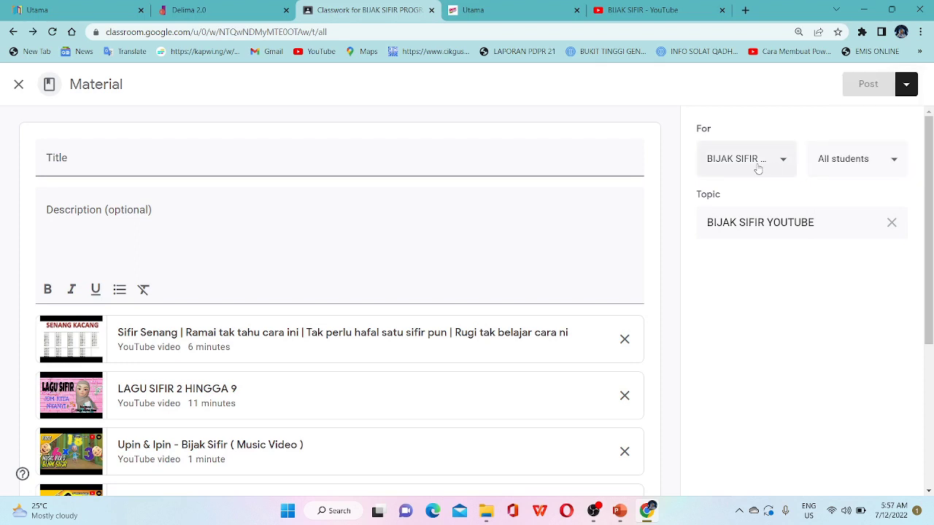
pyautogui.click(739, 166)
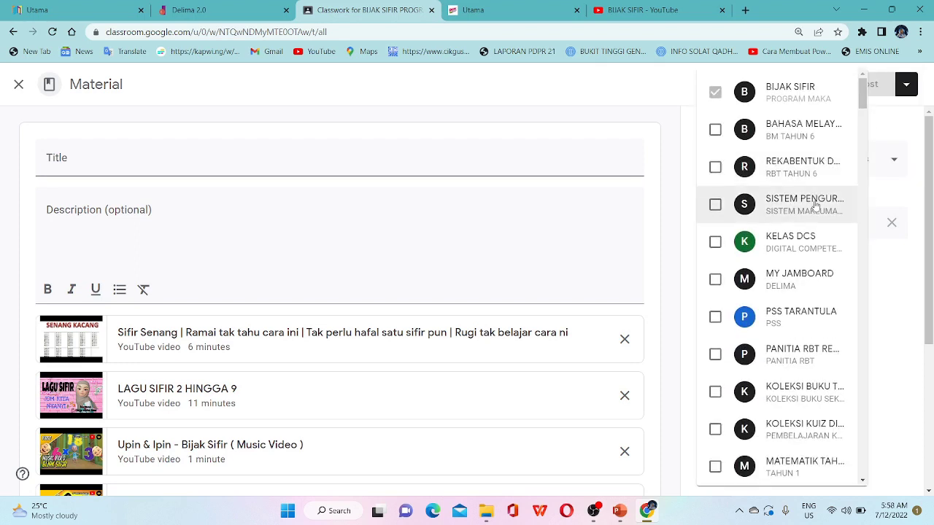
pyautogui.click(889, 347)
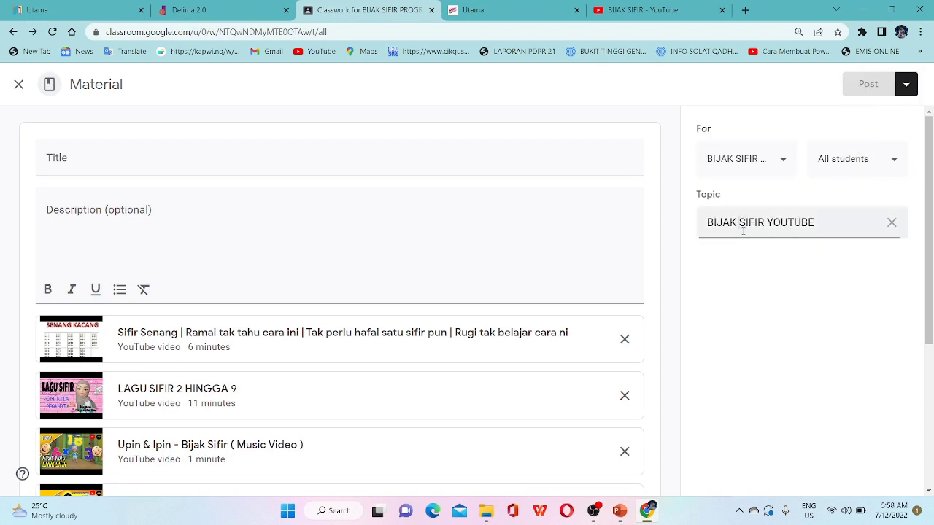
# - Title the material BIJAK SIFIR YOUTUBE
pyautogui.click(110, 158)
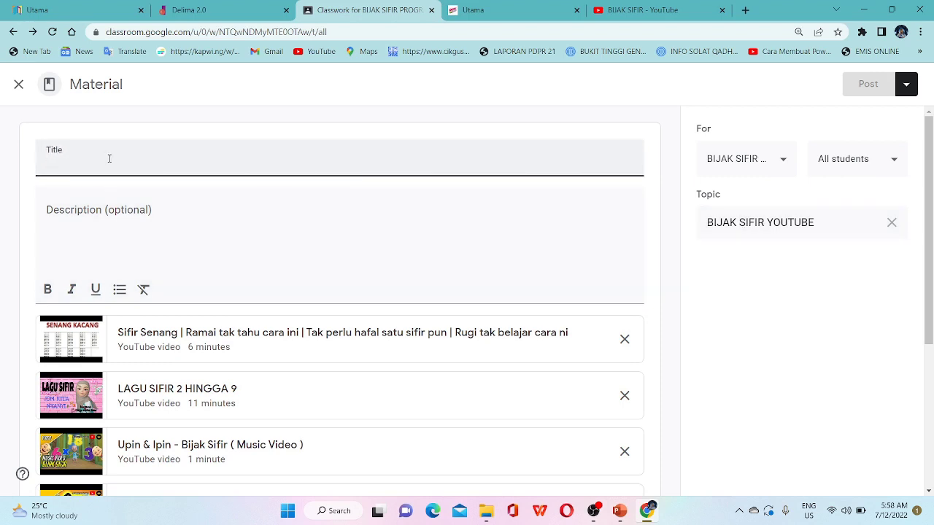
pyautogui.write('BIJAK SIFIR YOUTUBR')
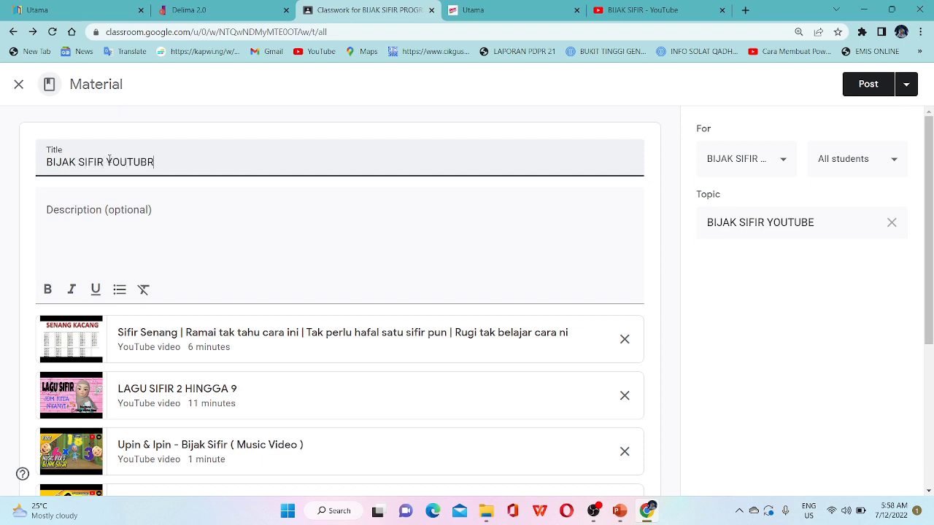
pyautogui.press('BackSpace')
# - Enter SITE BIJAK SIFIR YOUTUBE as the material's description and post the material to the class
pyautogui.click(57, 210)
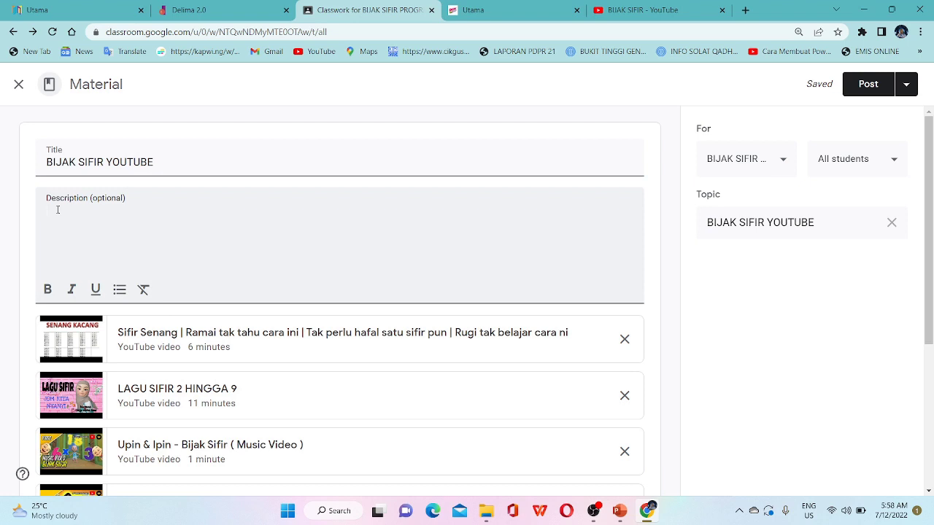
pyautogui.write('SITE BIJAK SIFIR YOUTUBE')
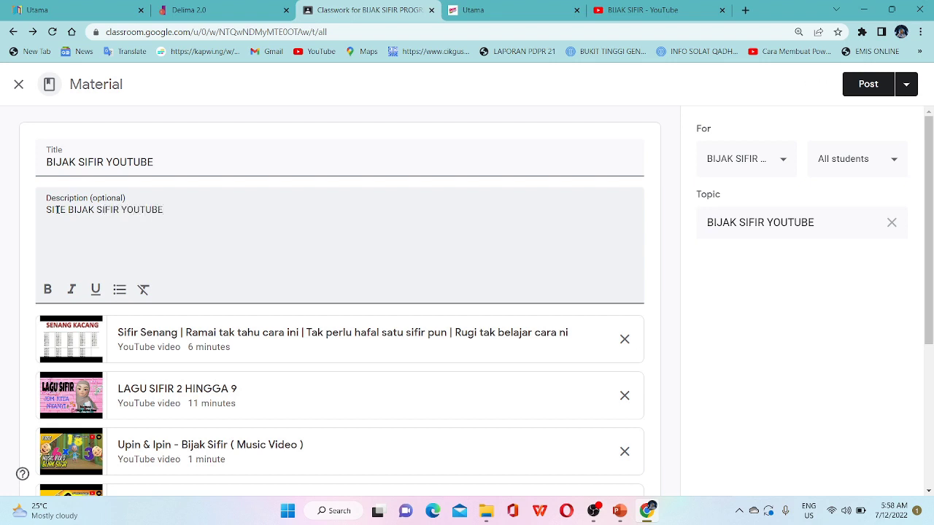
pyautogui.click(194, 181)
pyautogui.scroll(-3, 765, 153)
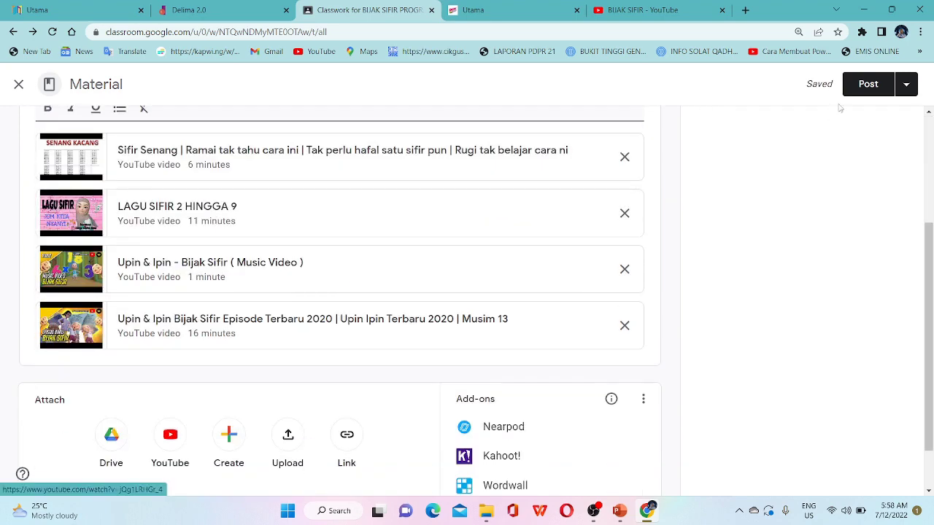
pyautogui.click(860, 84)
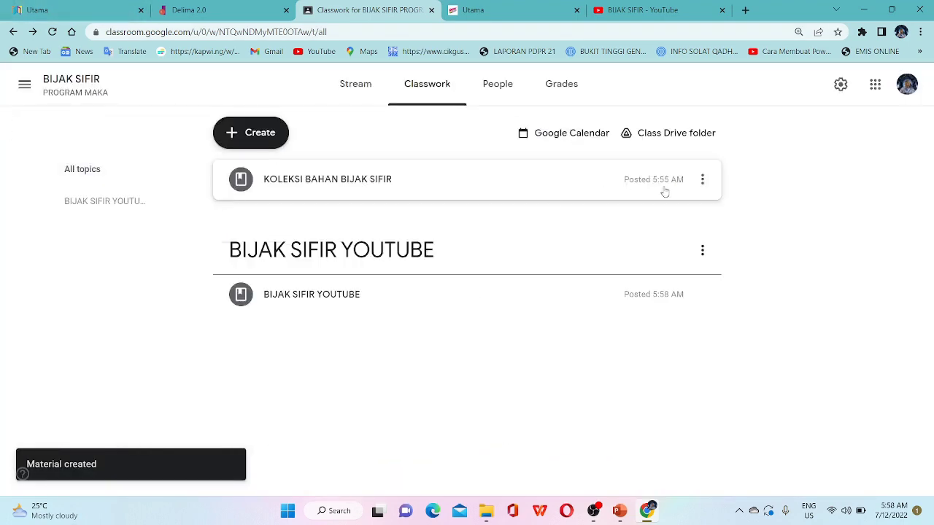
# - Restore the browser window beside the PowerPoint slide and open the KOLEKSI BAHAN BIJAK SIFIR material for editing
pyautogui.click(703, 180)
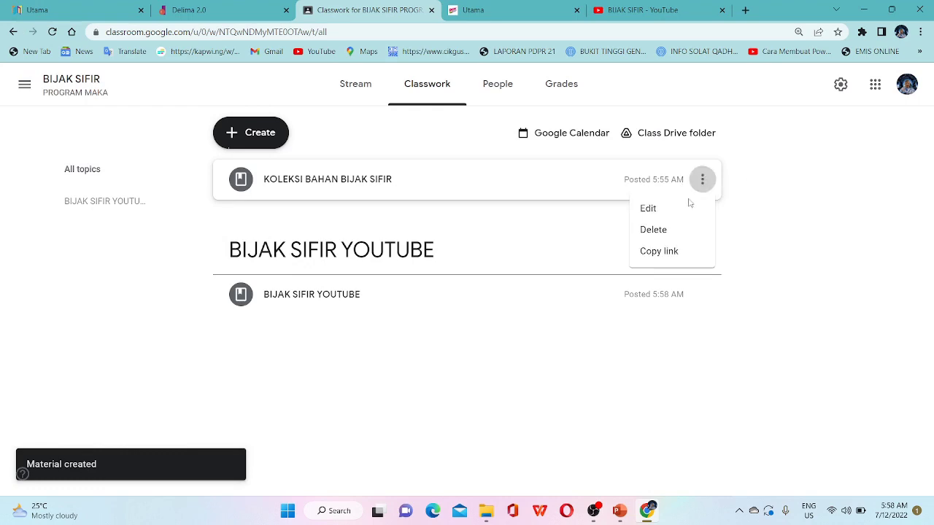
pyautogui.click(663, 208)
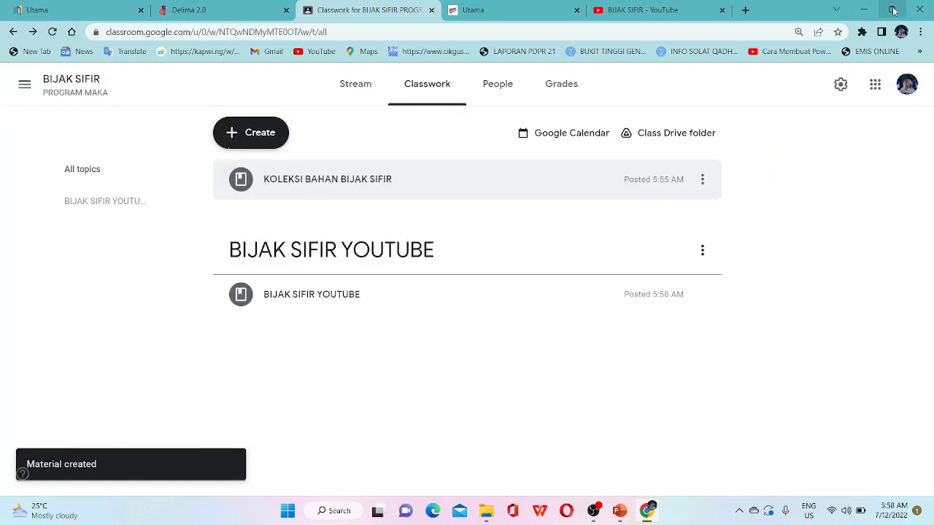
pyautogui.click(893, 10)
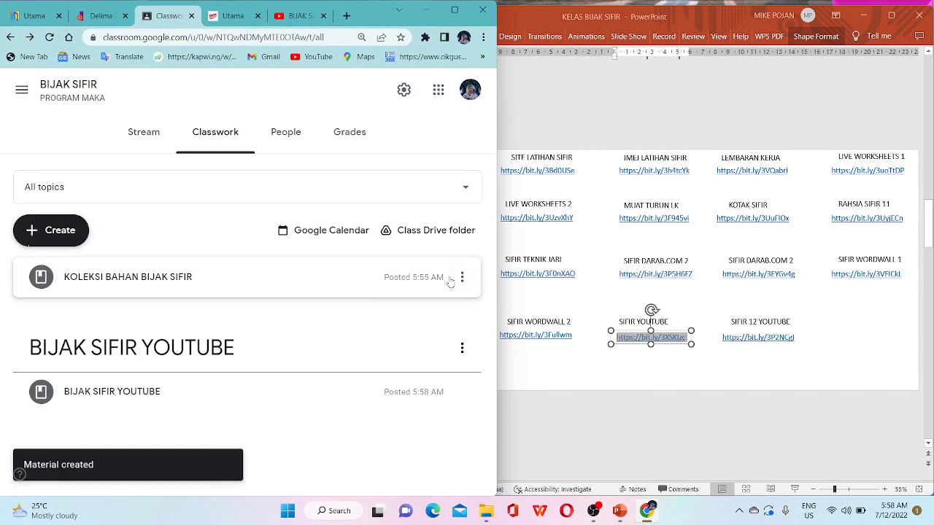
pyautogui.click(461, 276)
pyautogui.click(406, 306)
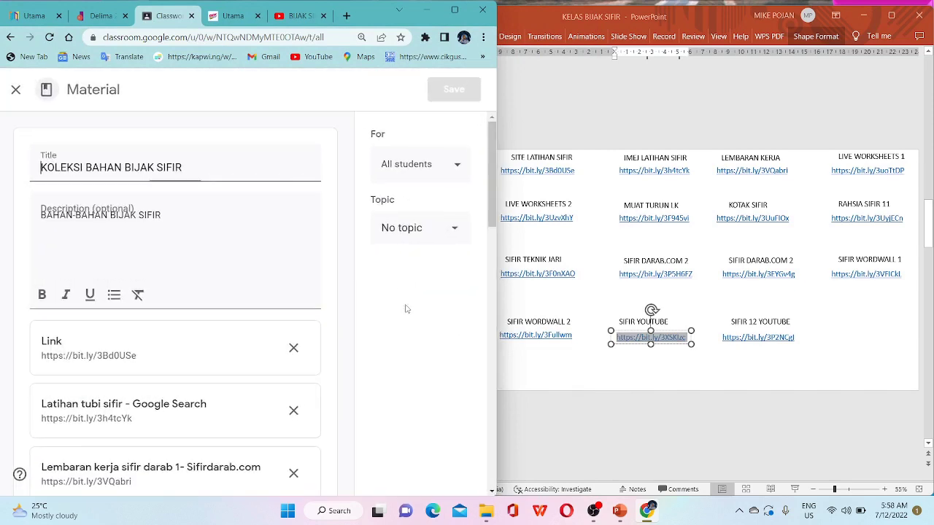
pyautogui.scroll(-10, 323, 323)
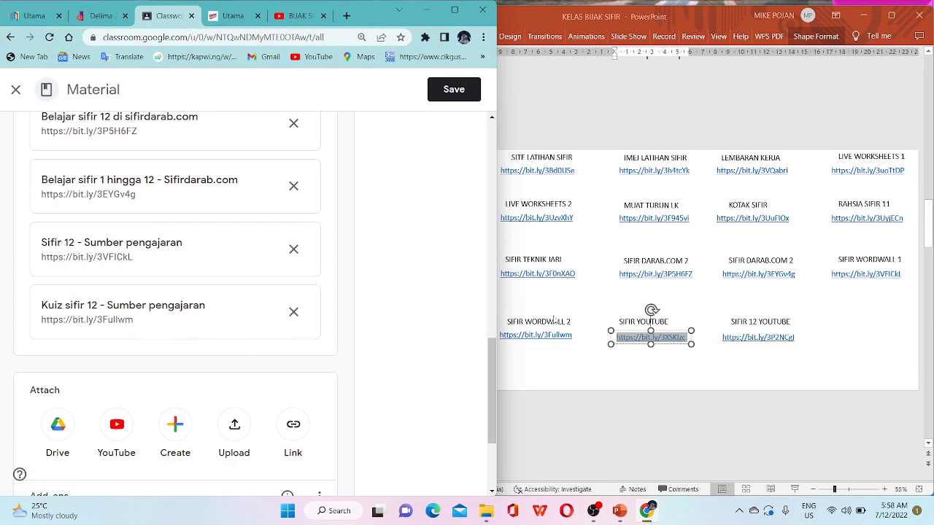
# - Copy the SIFIR YOUTUBE link from the PowerPoint slide and attach it to the KOLEKSI BAHAN BIJAK SIFIR material
pyautogui.click(640, 337)
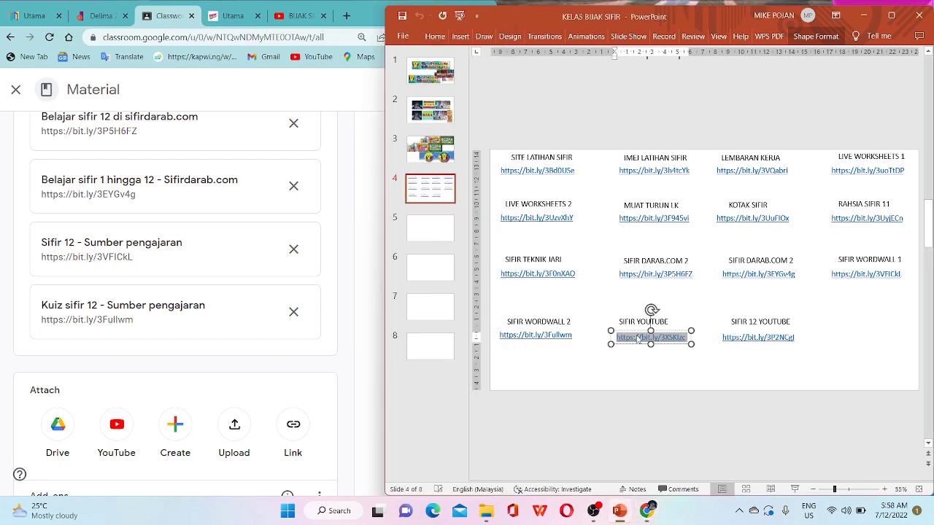
pyautogui.rightClick(639, 339)
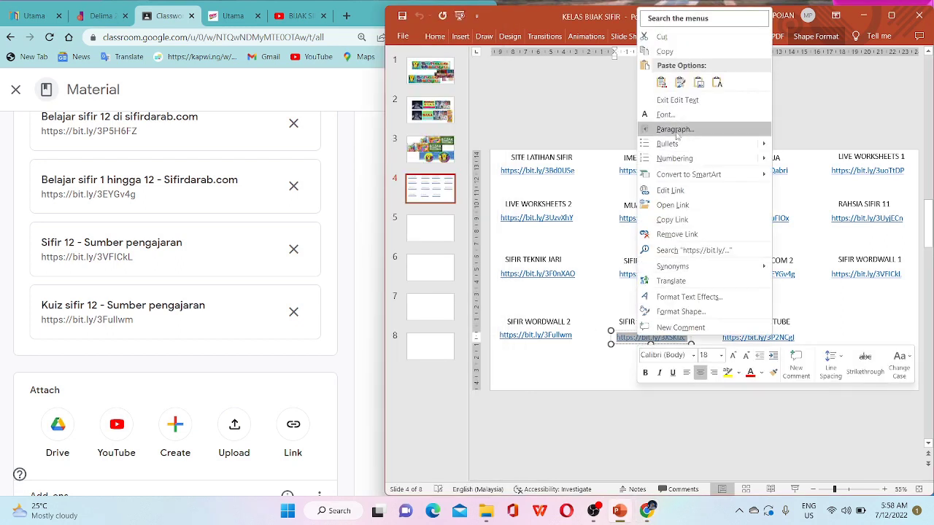
pyautogui.click(675, 219)
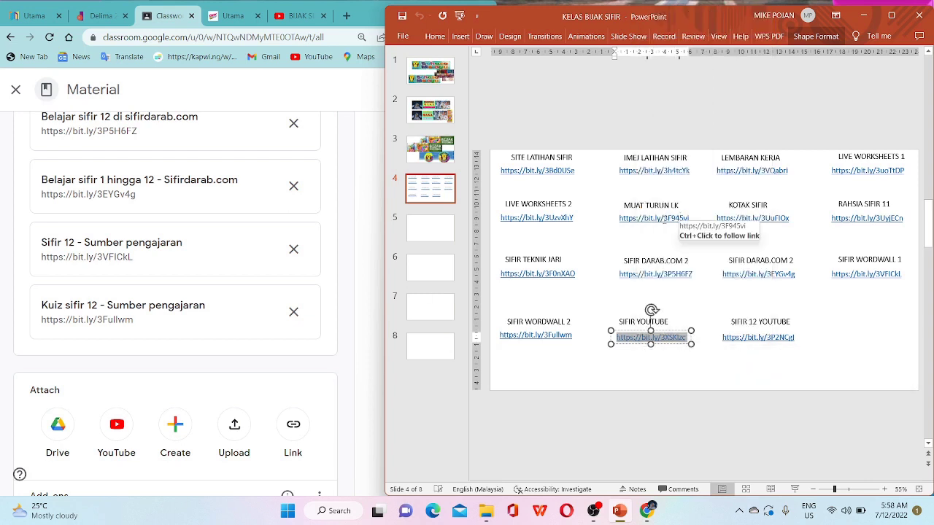
pyautogui.click(292, 425)
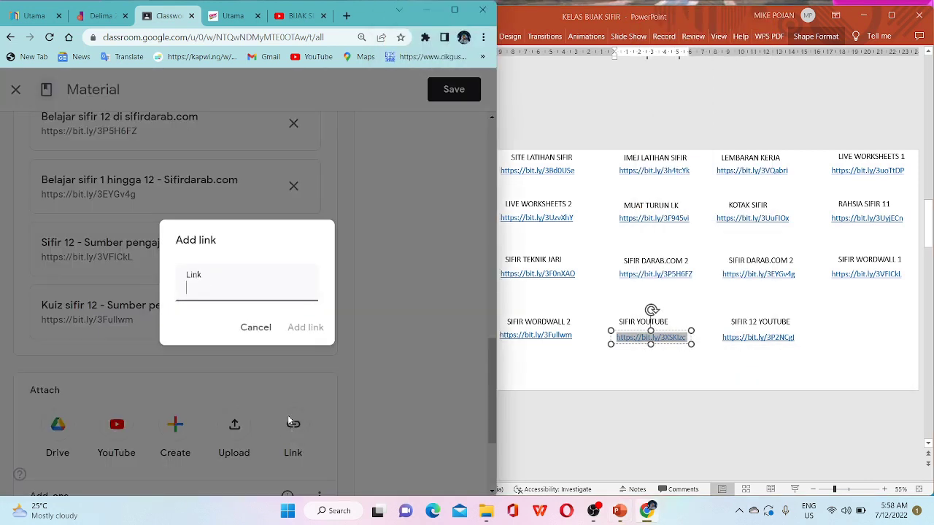
pyautogui.write('https://bit.ly/3XSKlzc')
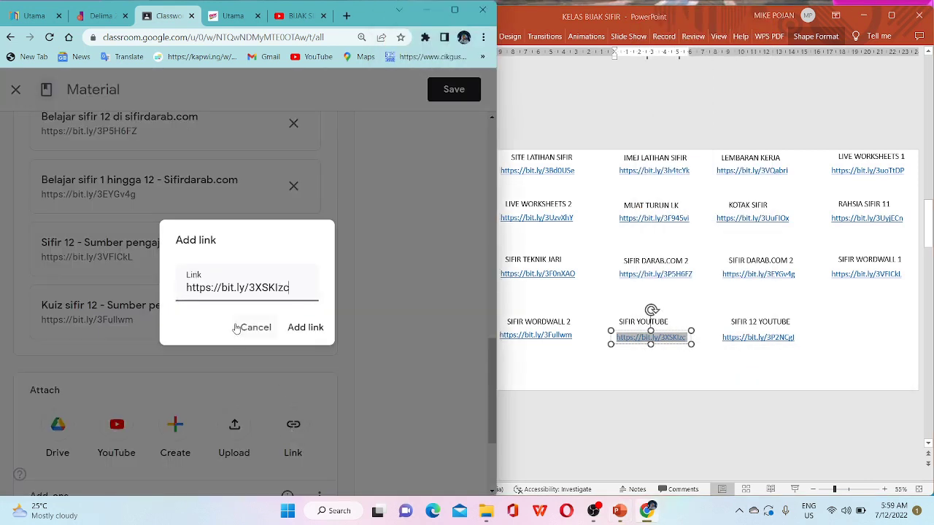
pyautogui.click(299, 328)
# - Copy the SIFIR 12 YOUTUBE link from the slide and attach it to the same material
pyautogui.click(722, 357)
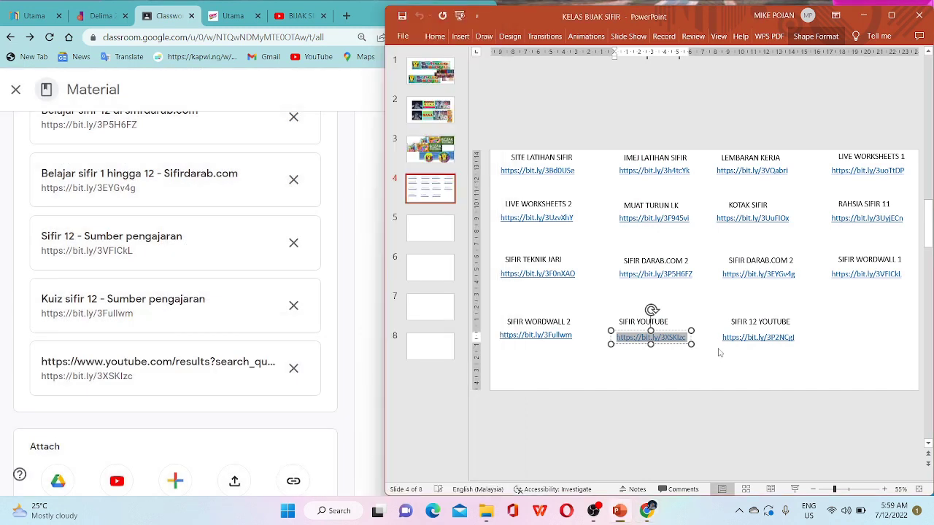
pyautogui.moveTo(723, 338); pyautogui.dragTo(824, 343)
pyautogui.hotkey('ctrl', 'c')
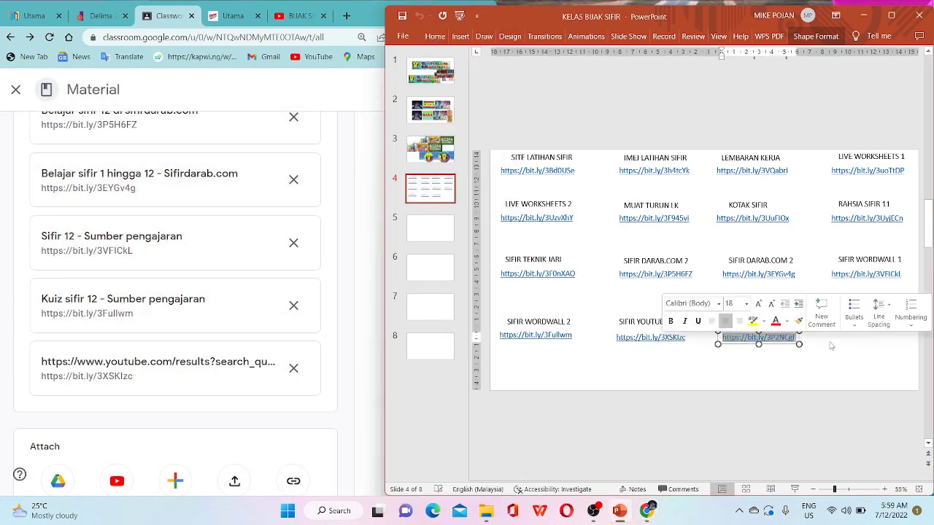
pyautogui.click(294, 481)
pyautogui.hotkey('ctrl', 'v')
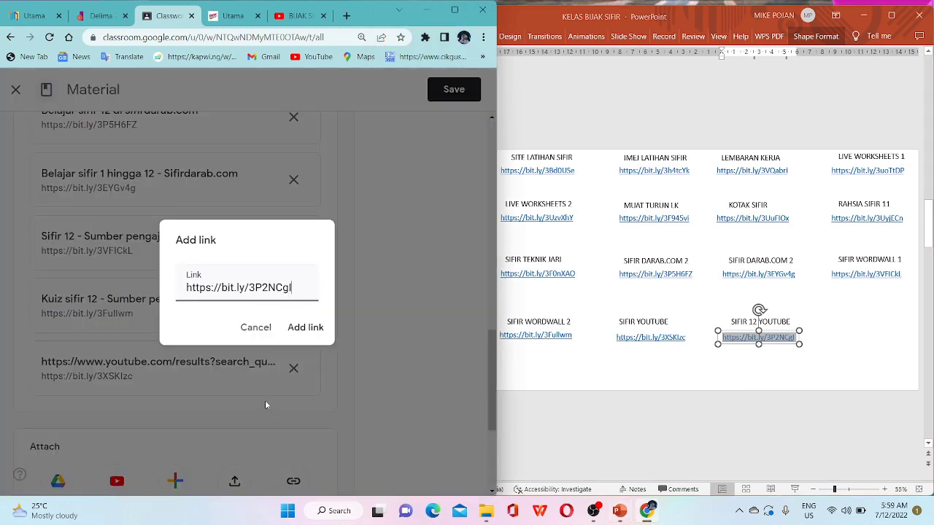
pyautogui.click(309, 329)
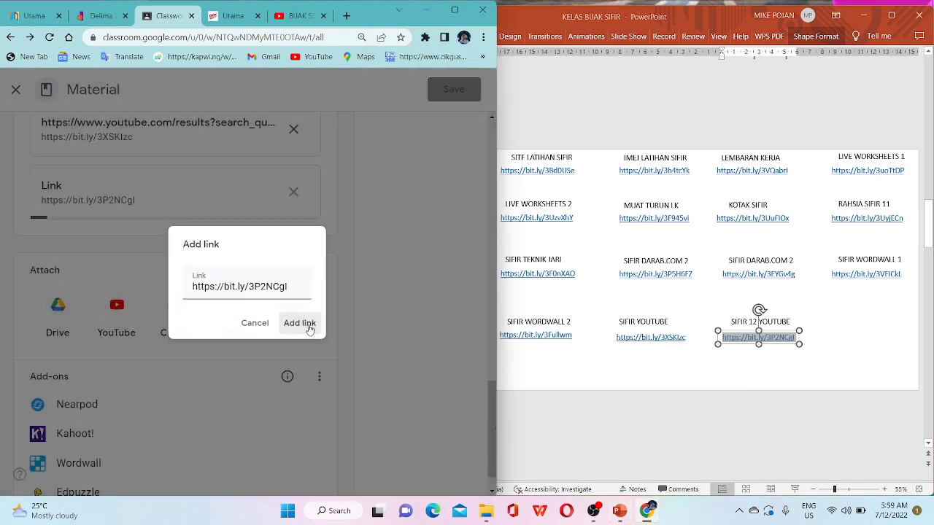
# - Review the attached links, minimize PowerPoint, maximize the browser window and save the edited material
pyautogui.click(829, 365)
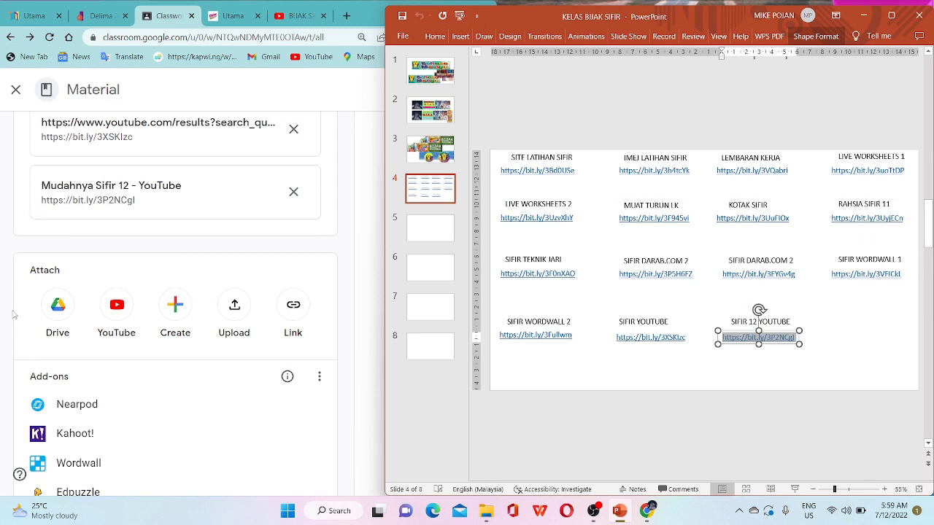
pyautogui.scroll(2, 12, 313)
pyautogui.scroll(2, 82, 305)
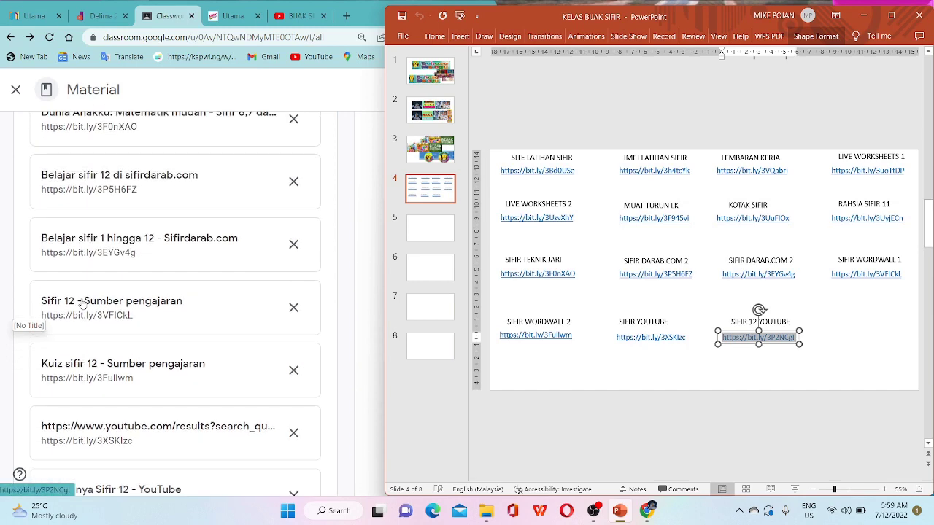
pyautogui.scroll(4, 83, 304)
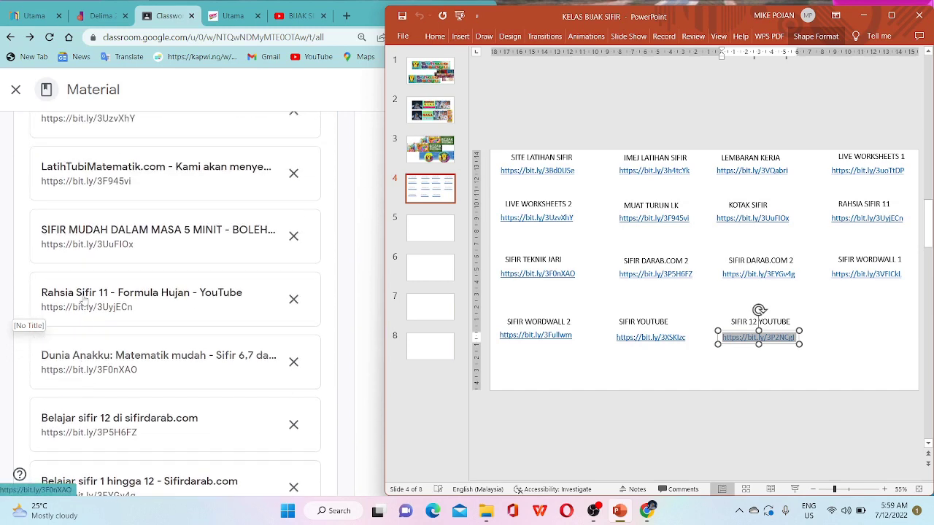
pyautogui.scroll(4, 84, 299)
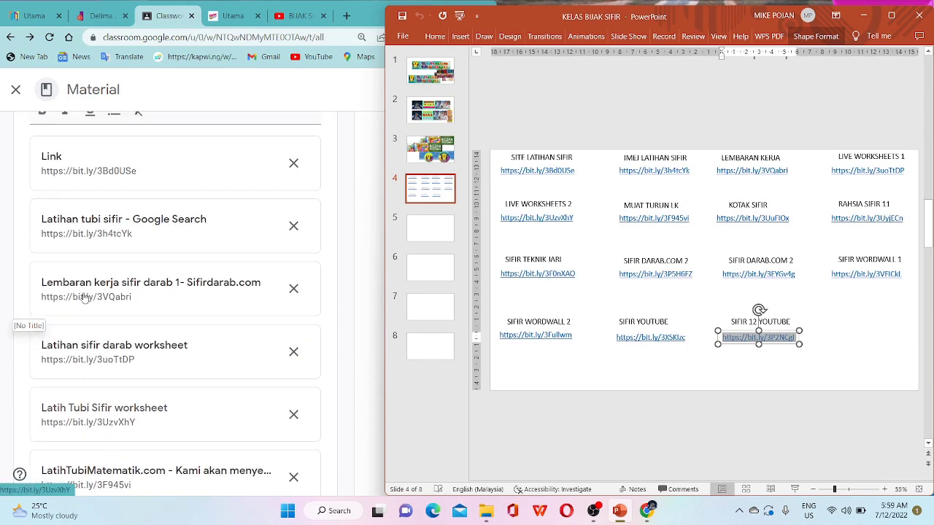
pyautogui.scroll(1, 85, 296)
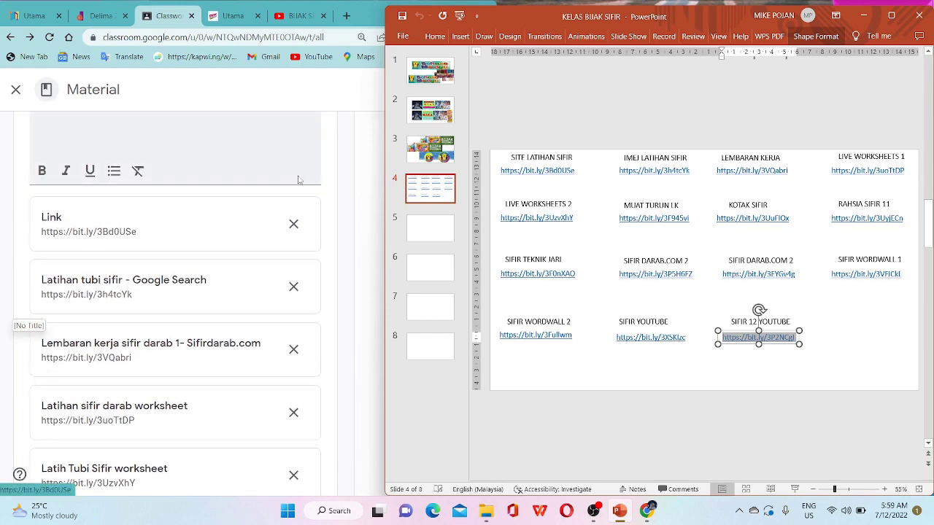
pyautogui.click(811, 334)
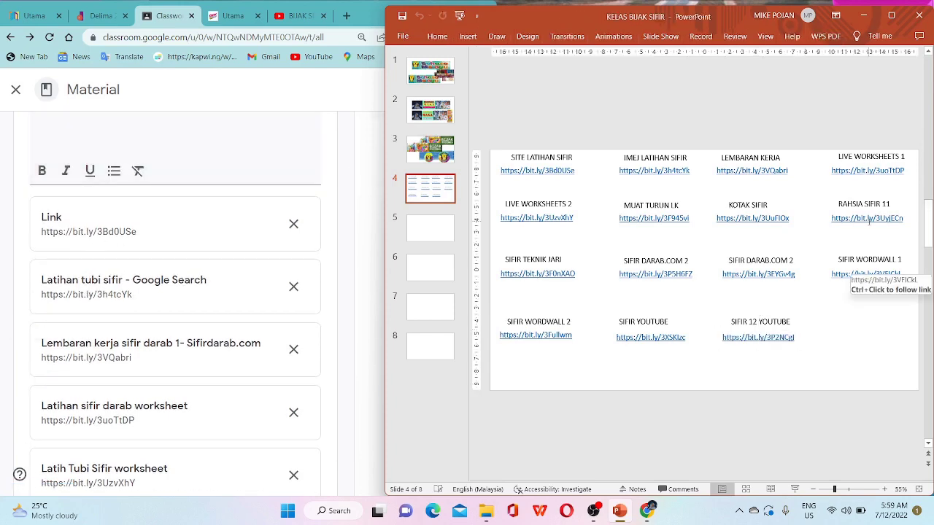
pyautogui.click(867, 15)
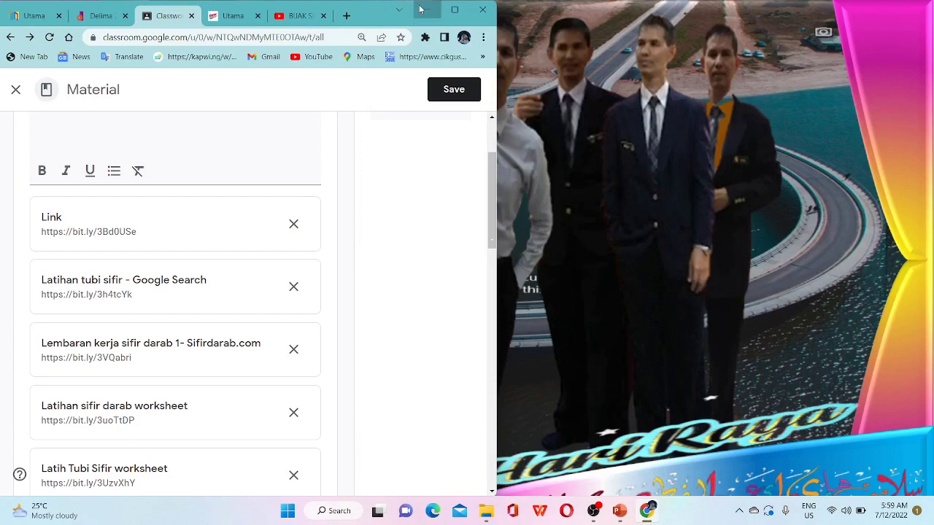
pyautogui.click(411, 11)
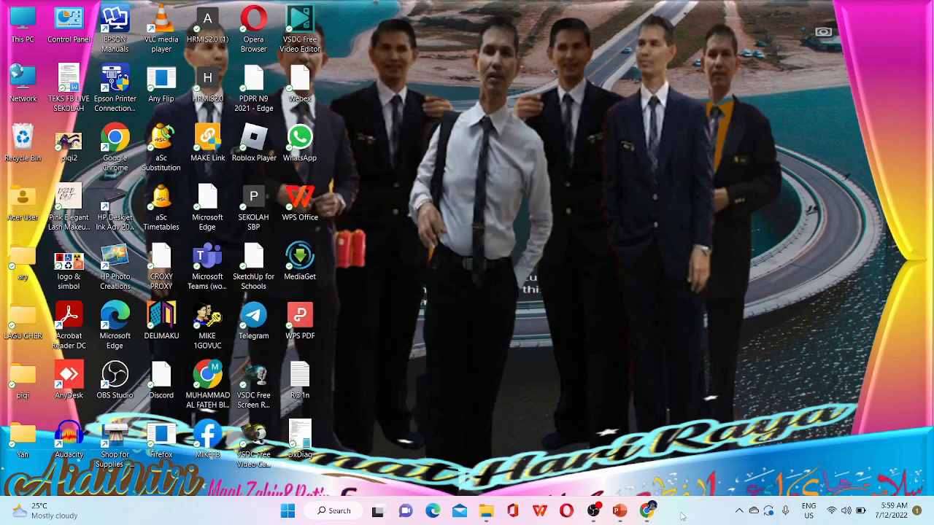
pyautogui.click(648, 513)
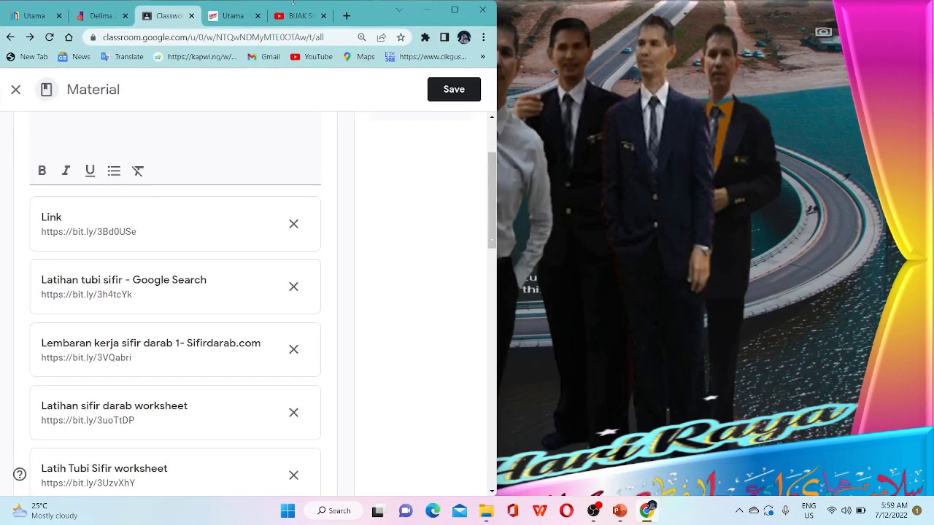
pyautogui.click(454, 9)
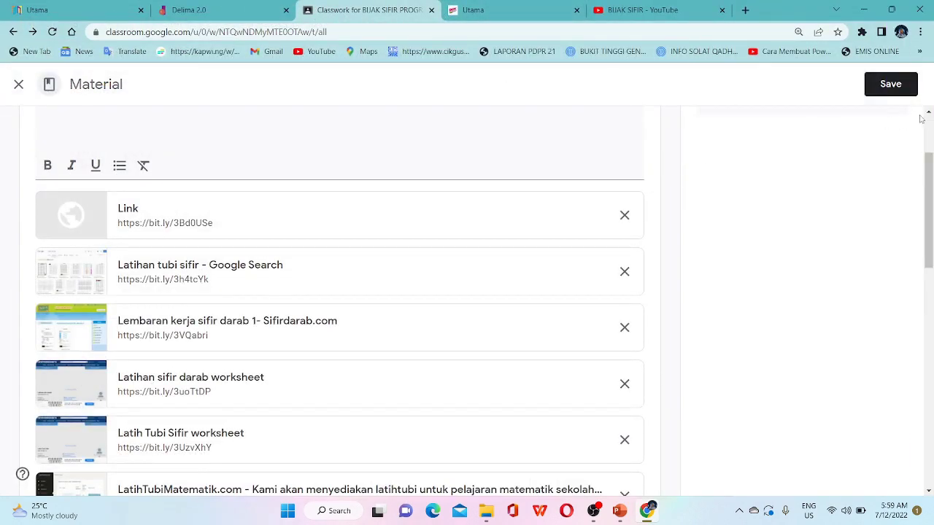
pyautogui.click(887, 87)
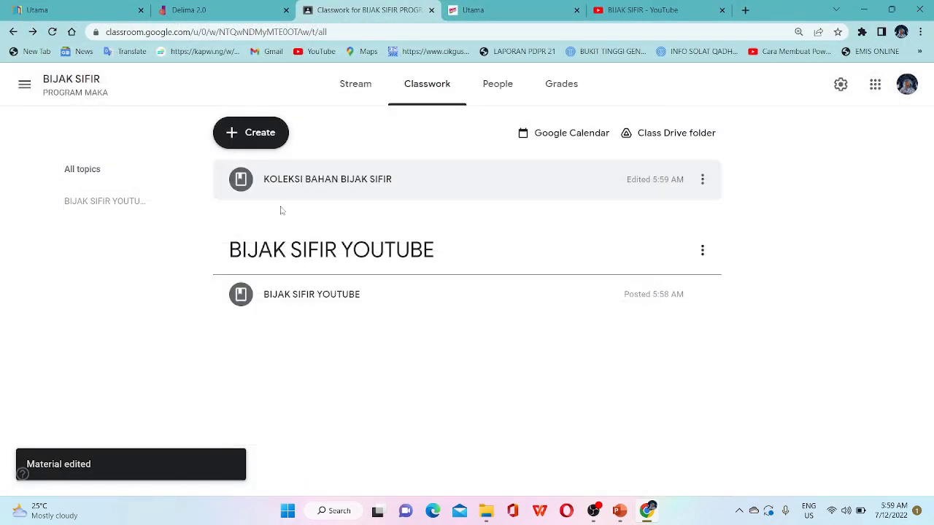
# - Expand the KOLEKSI BAHAN BIJAK SIFIR material in the classwork list and look through its attached links
pyautogui.click(313, 191)
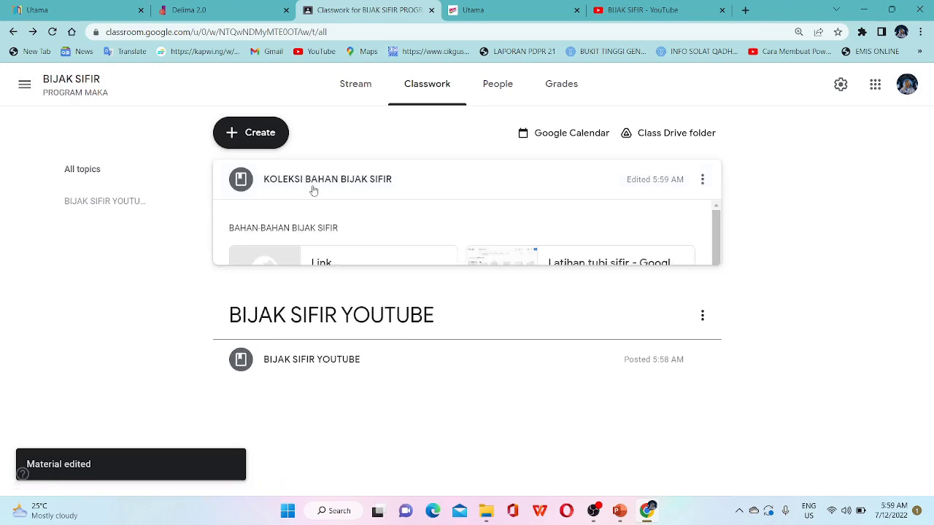
pyautogui.scroll(-1, 561, 255)
pyautogui.scroll(-4, 560, 257)
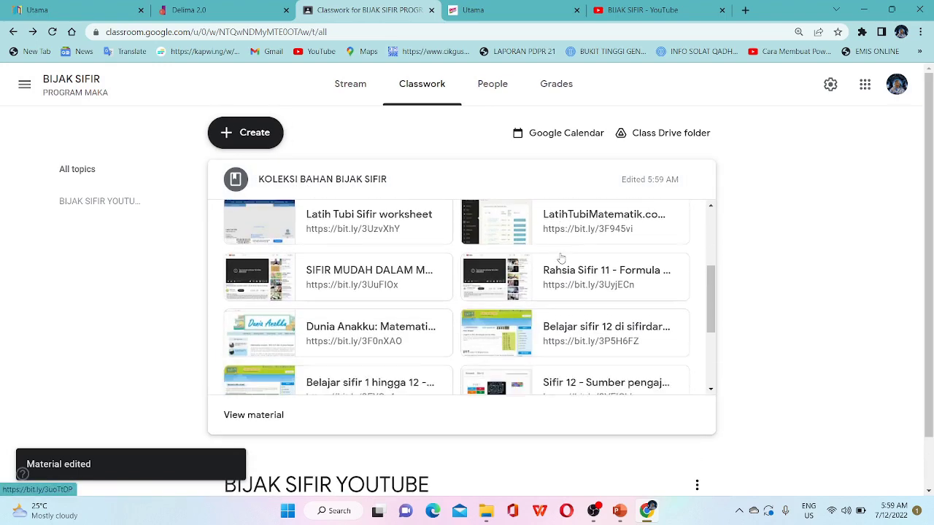
pyautogui.scroll(6, 494, 257)
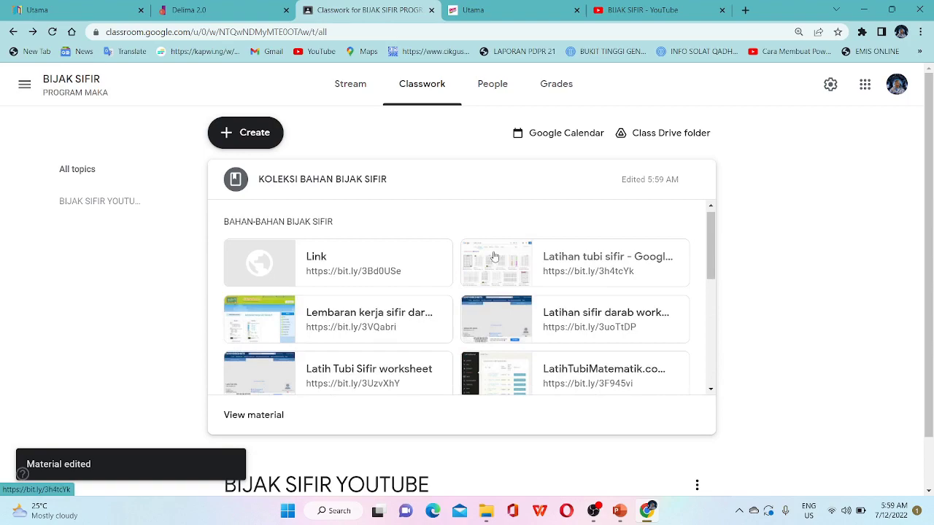
# - Open the attached Latihan tubi sifir Google Search link, look through the results page and close its tab
pyautogui.click(268, 263)
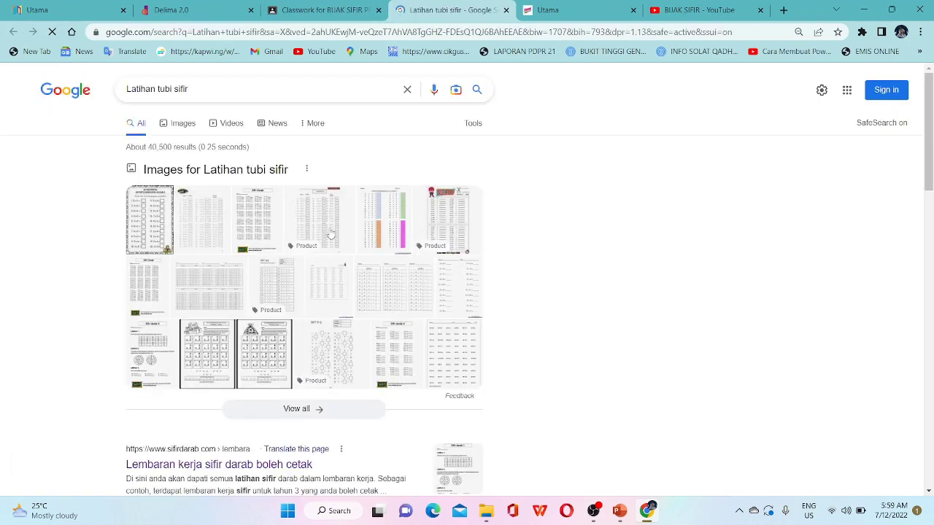
pyautogui.scroll(-8, 345, 232)
pyautogui.scroll(-8, 344, 232)
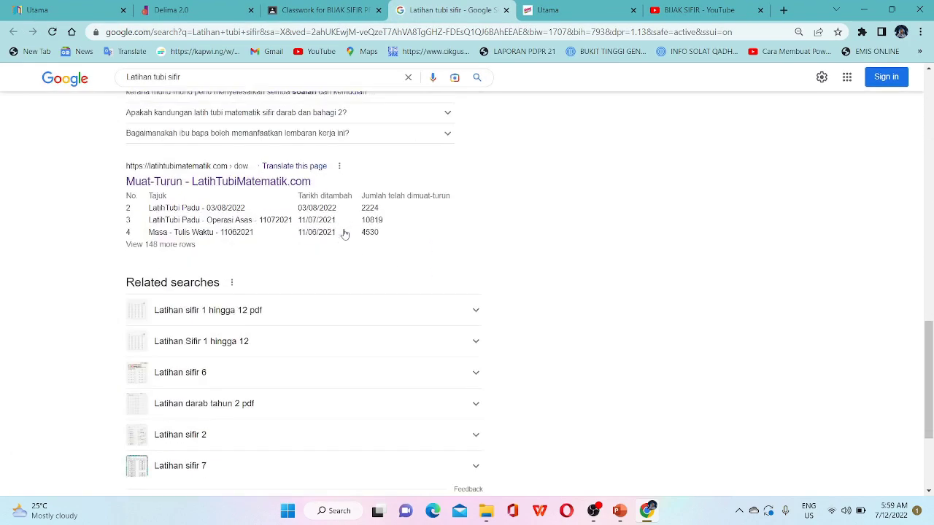
pyautogui.scroll(15, 344, 233)
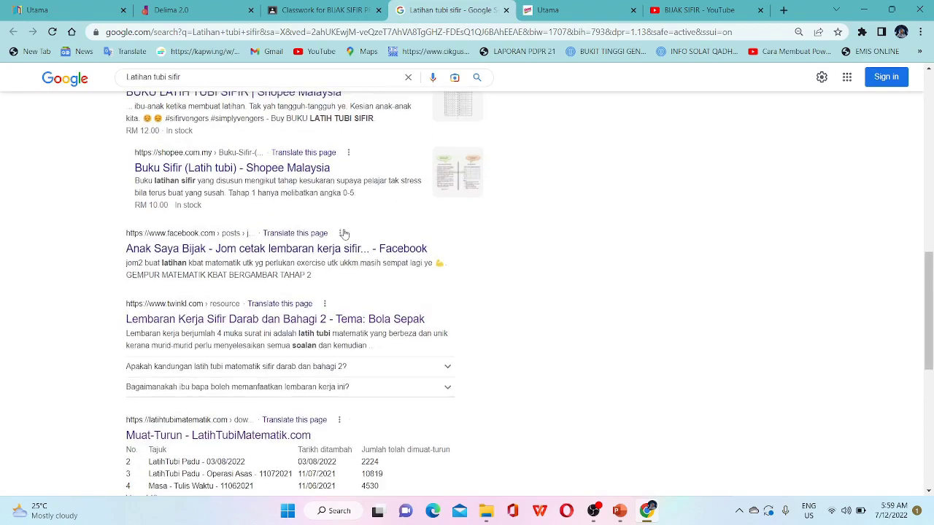
pyautogui.scroll(1, 365, 160)
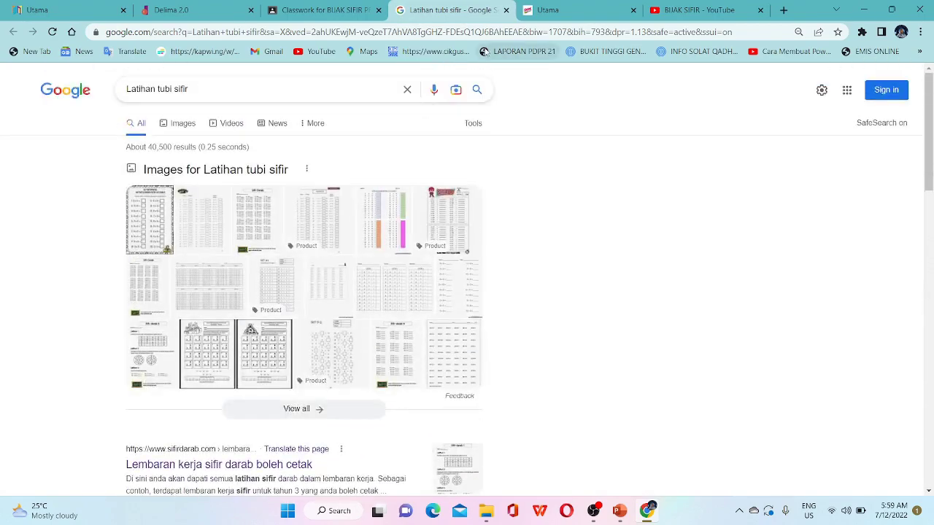
pyautogui.click(506, 11)
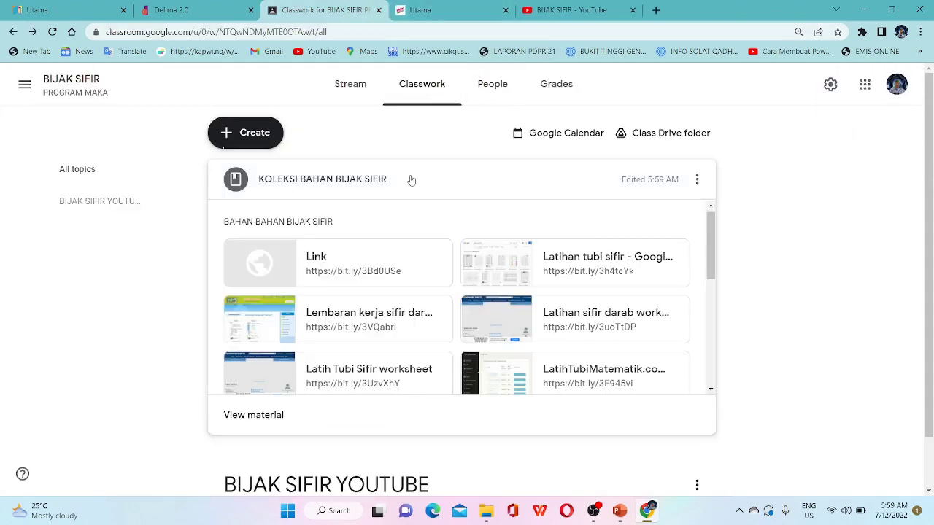
# - Open the attached Belajar sifir 1 hingga 12 link from the KOLEKSI BAHAN BIJAK SIFIR material, view the site and close its tab
pyautogui.scroll(-5, 604, 274)
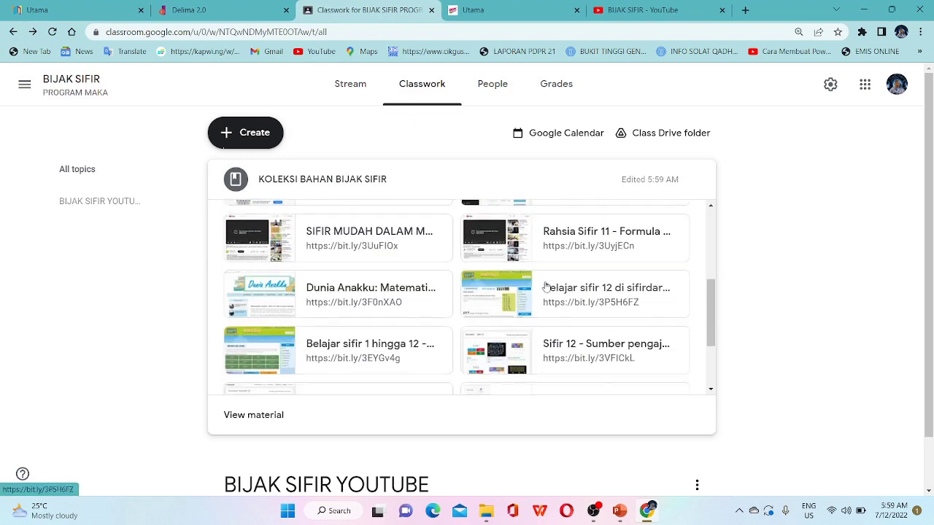
pyautogui.click(274, 248)
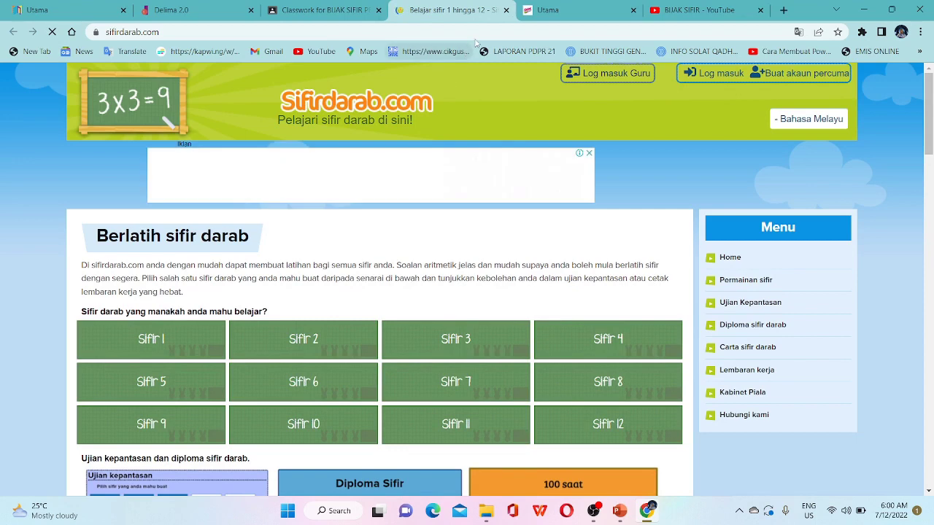
pyautogui.click(505, 10)
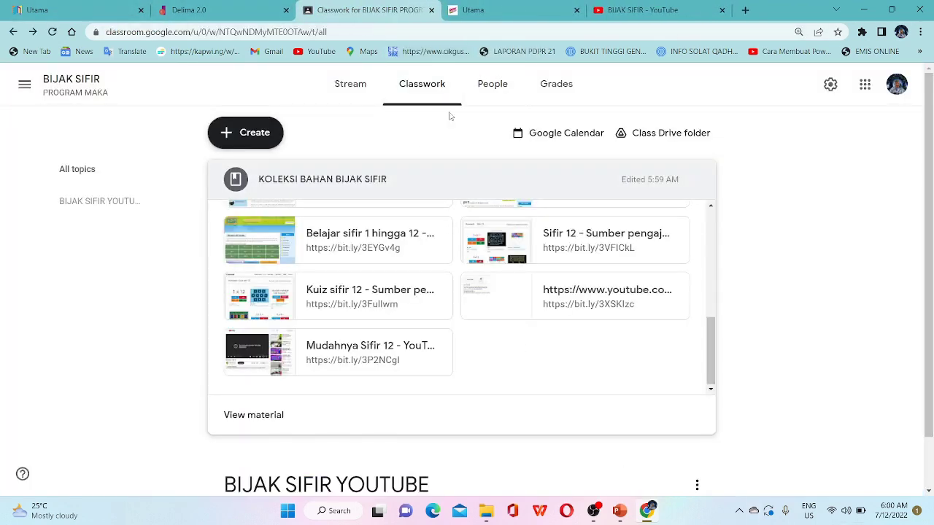
# - Look briefly at the class's People and Grades pages and return to Classwork
pyautogui.click(482, 95)
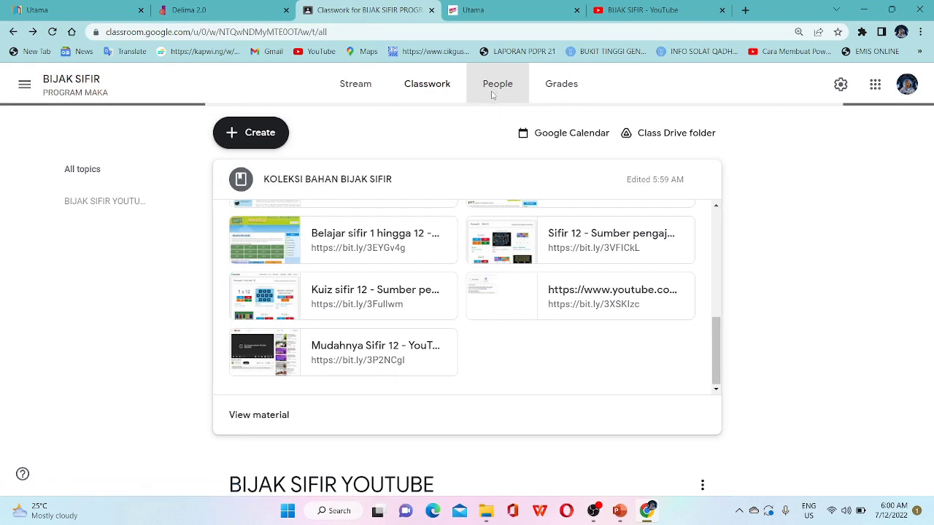
pyautogui.click(548, 88)
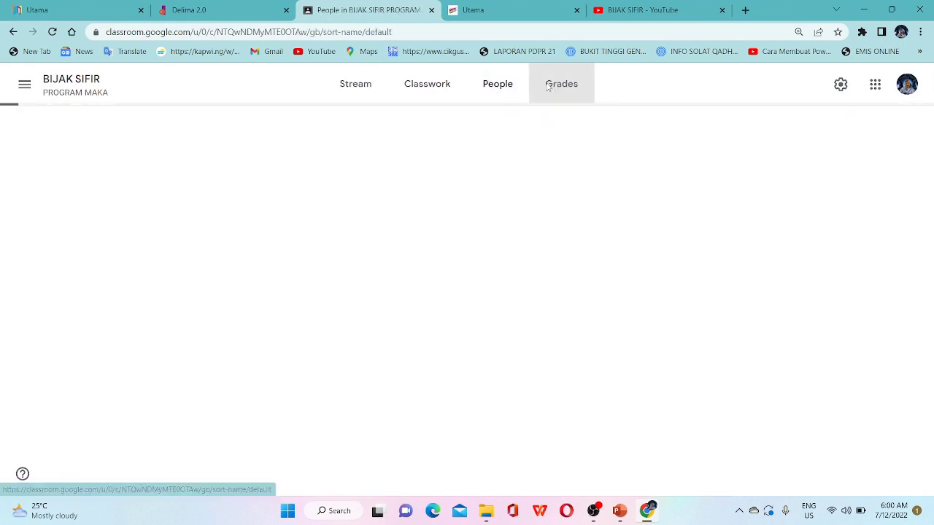
pyautogui.click(427, 89)
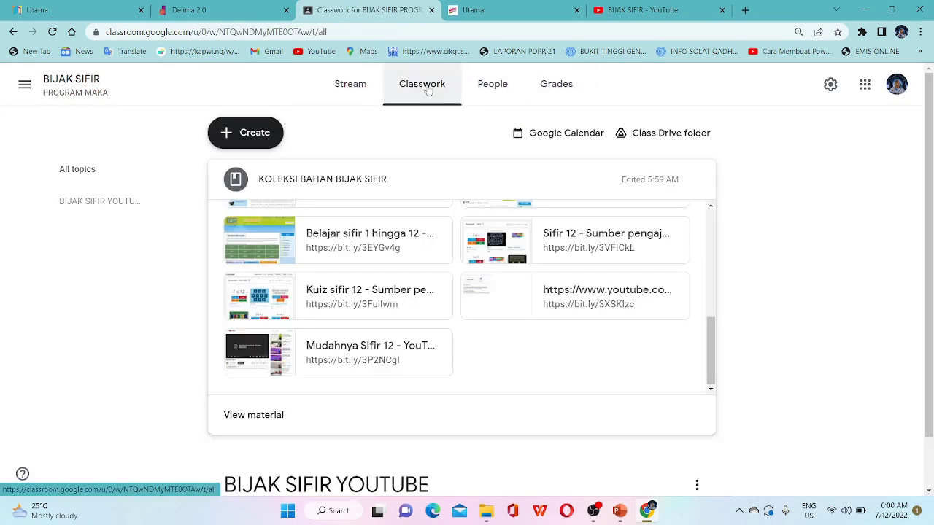
# - Create a new assignment titled TUGASAN BIJAK SIFIR with the instructions "MENGHANTAR TUGASAN"
pyautogui.click(233, 135)
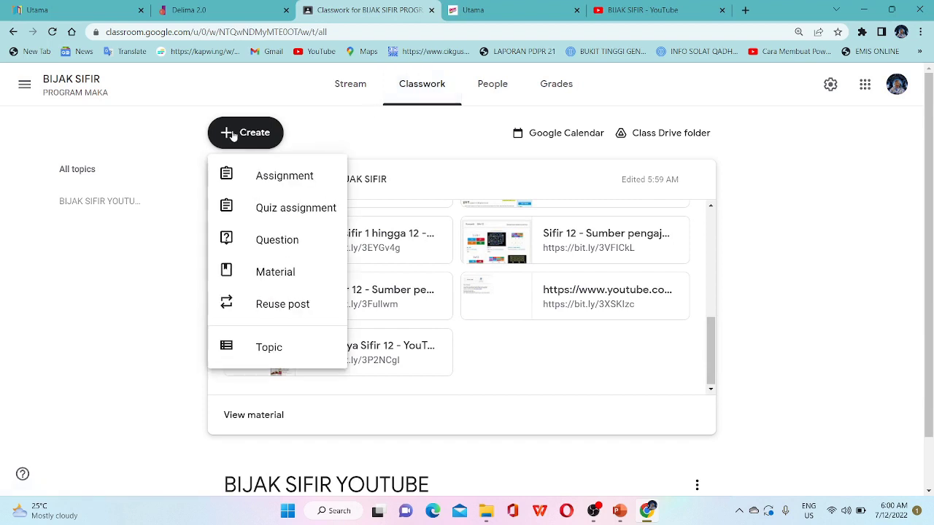
pyautogui.click(277, 179)
pyautogui.click(114, 174)
pyautogui.write('TUGASAN BIJAK SIFIR')
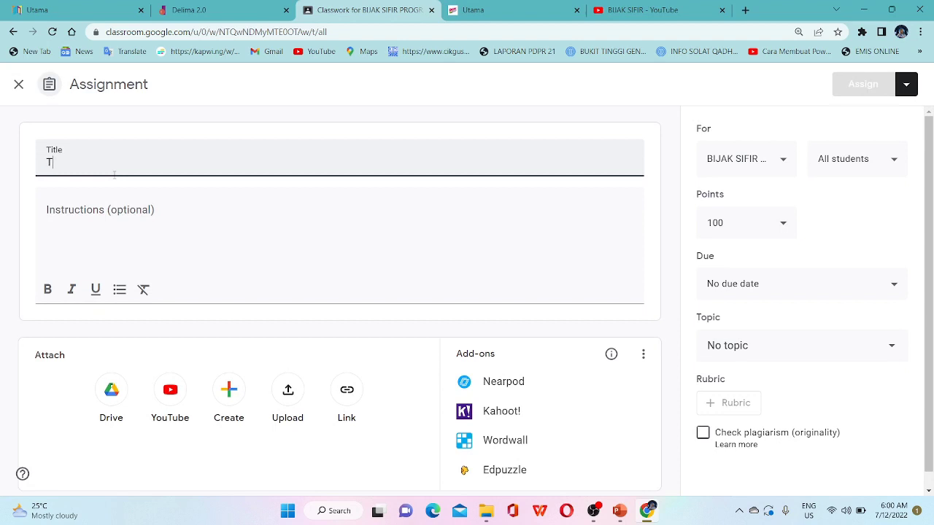
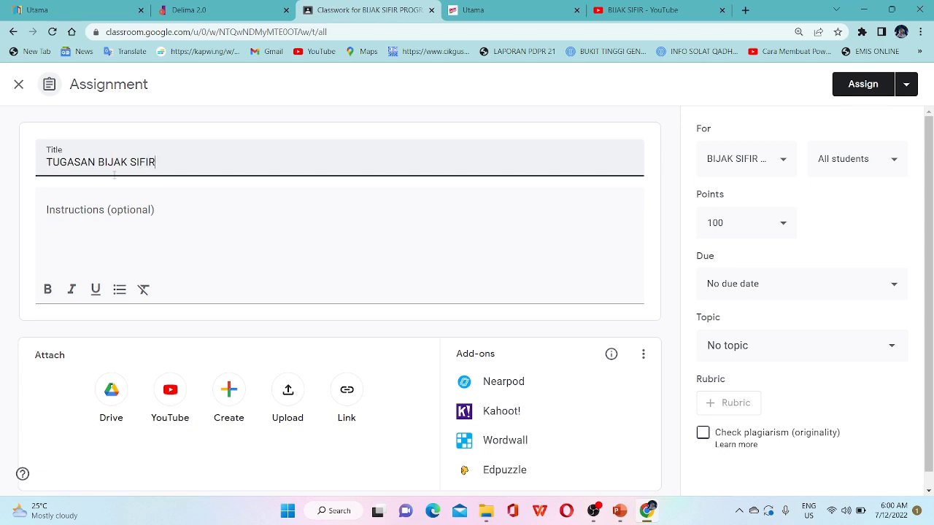
pyautogui.click(75, 205)
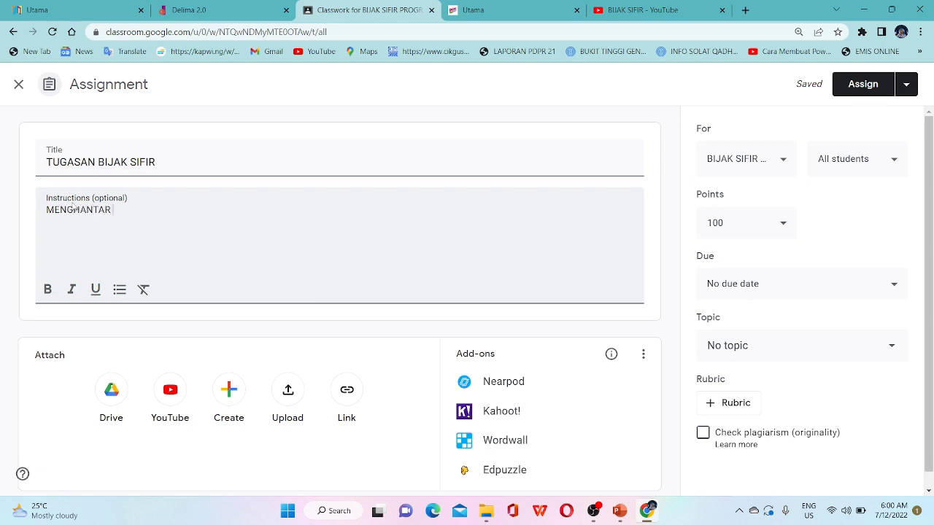
pyautogui.write('MENGHANTAR TUGASAN')
# - Leave the assignment without a due date and create the topic TUGASAN BIJAK SIFIR for it
pyautogui.scroll(-1, 803, 193)
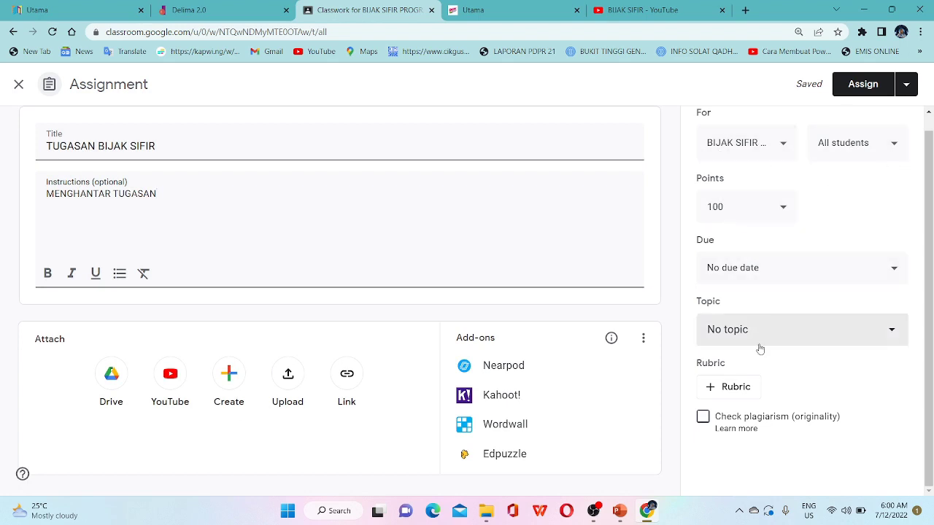
pyautogui.click(766, 276)
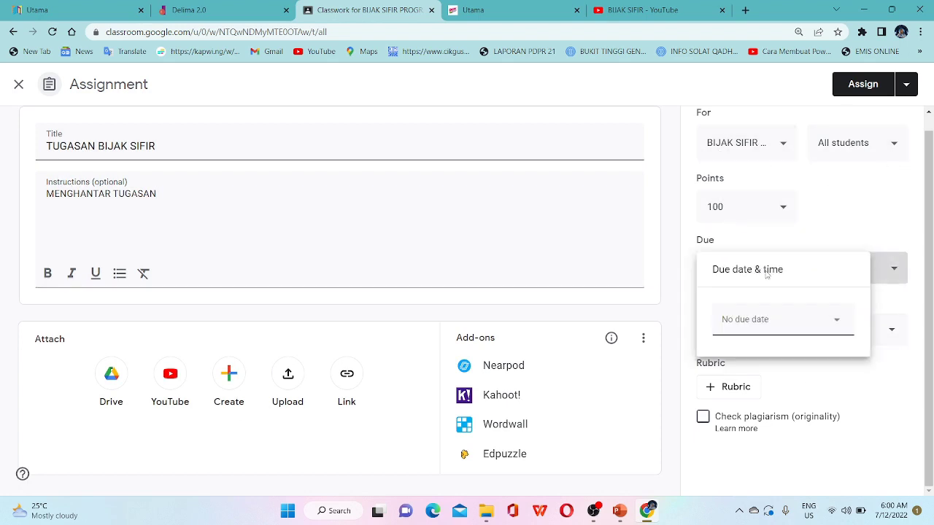
pyautogui.click(845, 196)
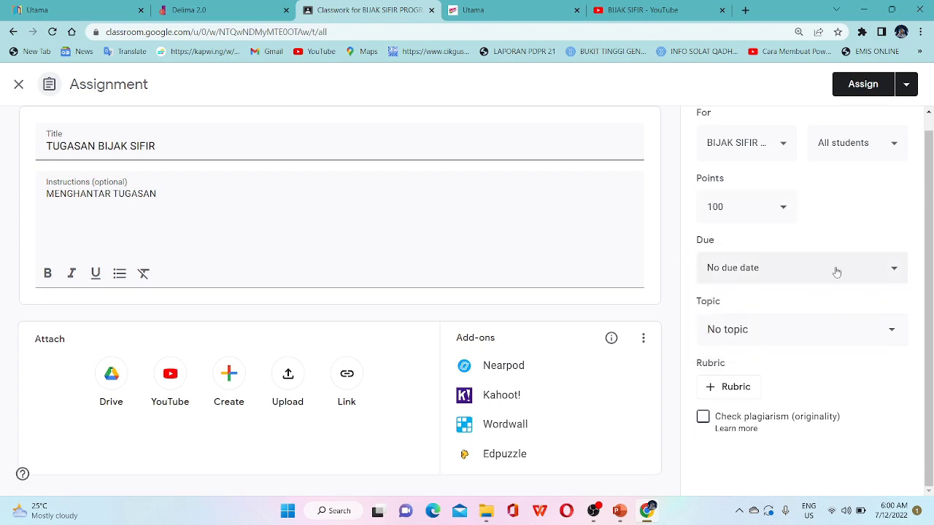
pyautogui.click(731, 335)
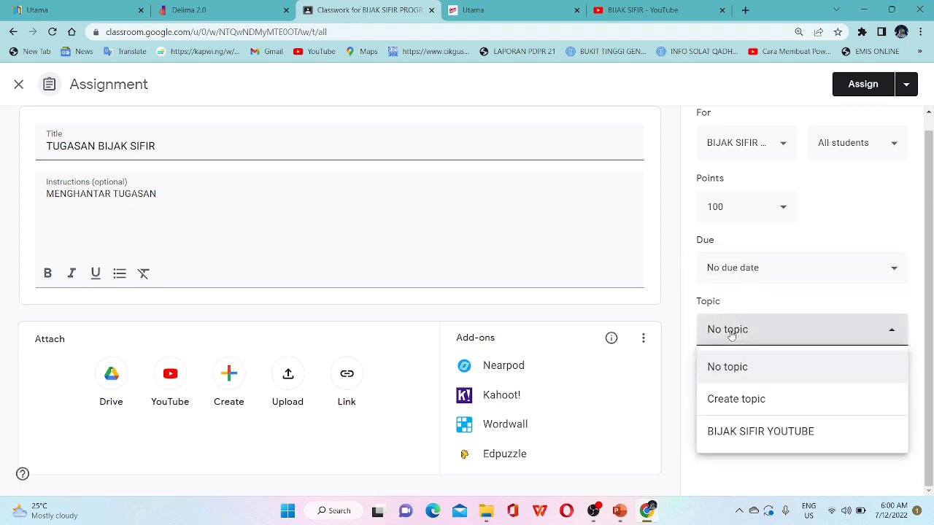
pyautogui.click(729, 401)
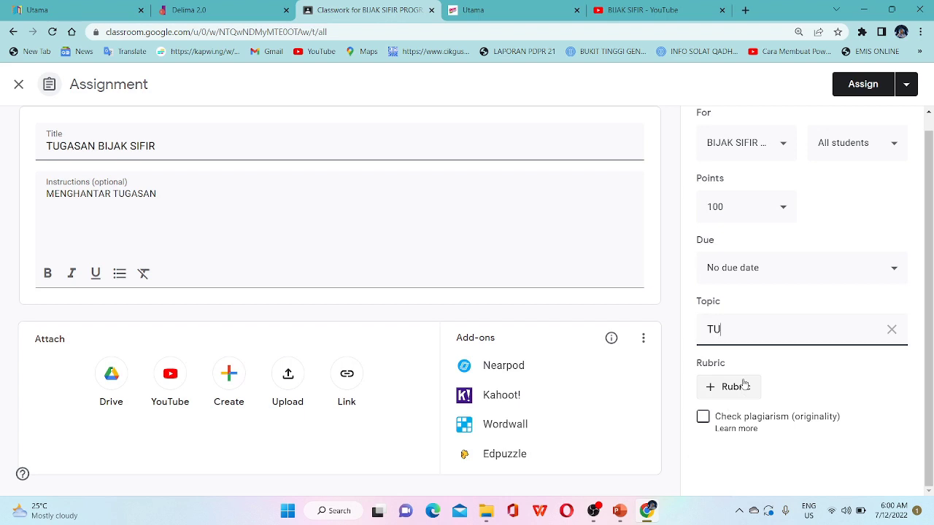
pyautogui.write('SAN BIJAK SIFIR')
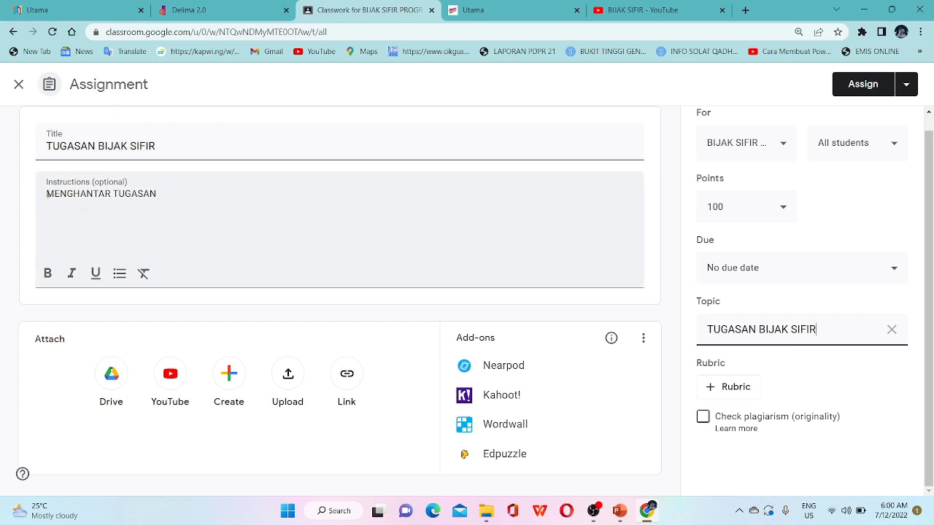
# - Extend the instructions with a dash and, on a new line, "Sila hantar tugasan selepas menyiapkannya, Terima Kasih"
pyautogui.click(185, 199)
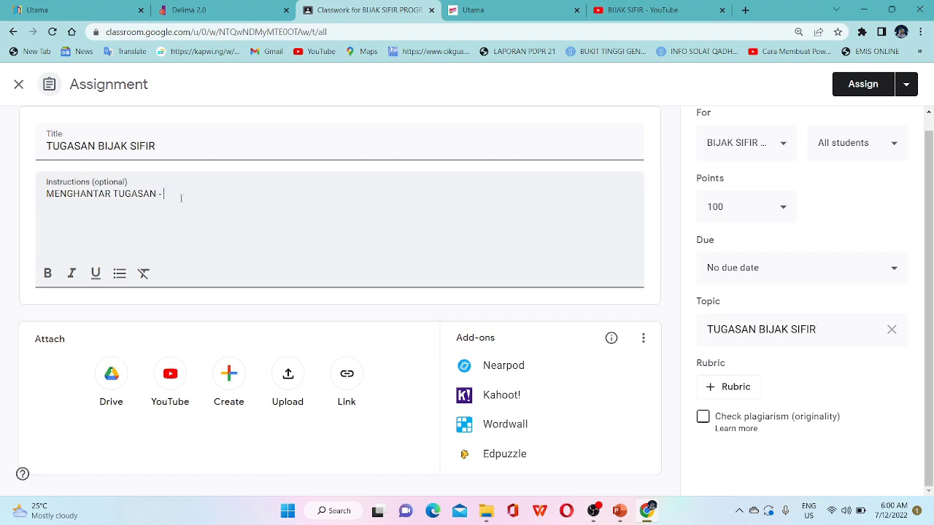
pyautogui.write('ila hantar tugasan')
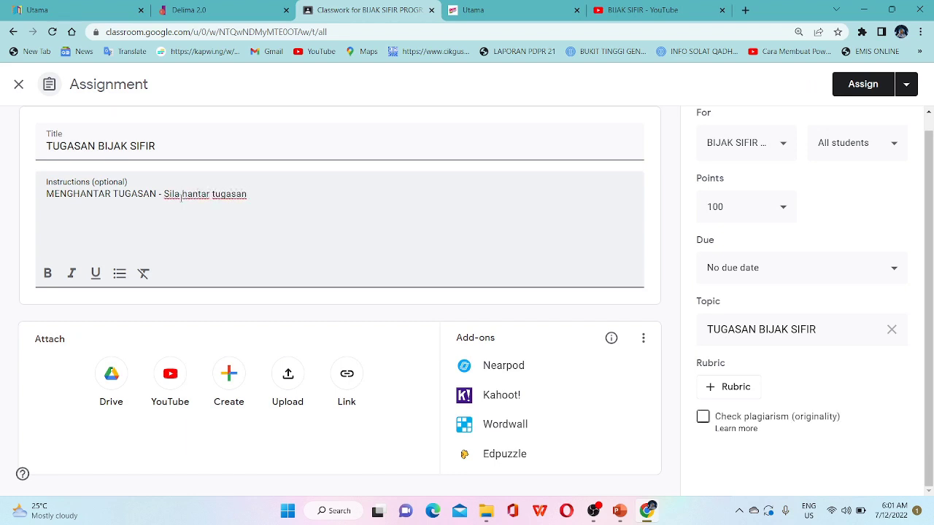
pyautogui.write(' selepas men')
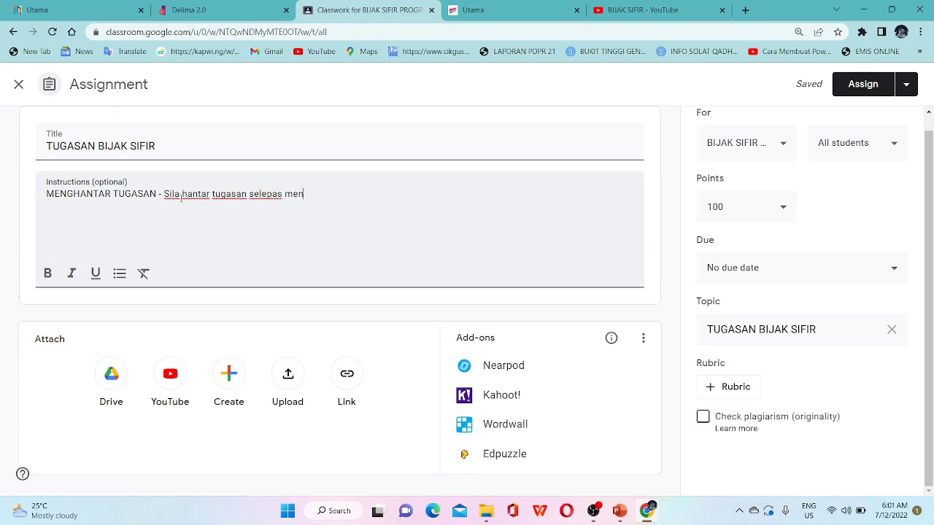
pyautogui.write('yiapkannya, Ter')
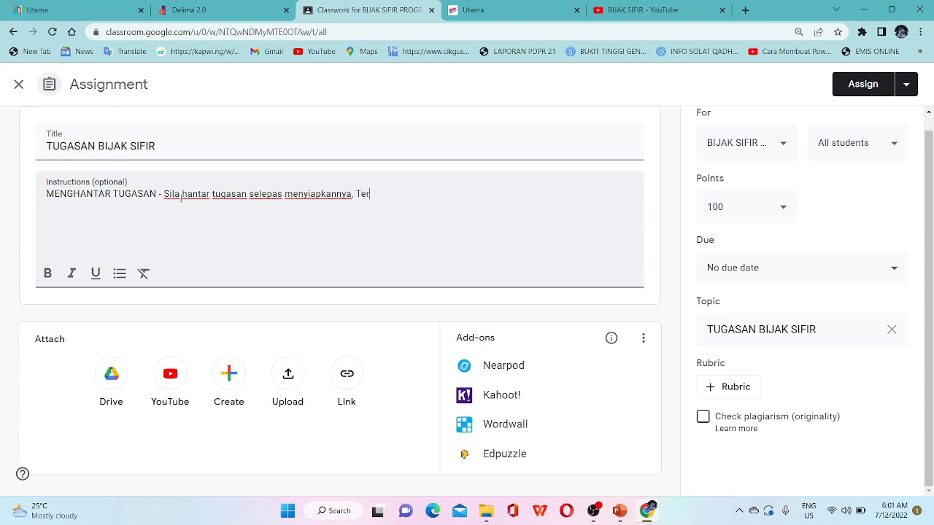
pyautogui.write('ima Kasih')
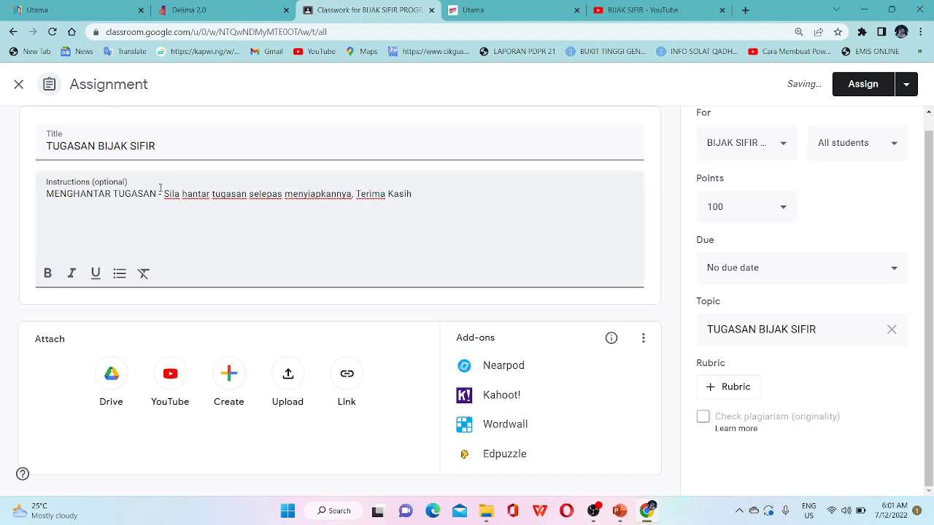
pyautogui.click(164, 193)
pyautogui.press('Return')
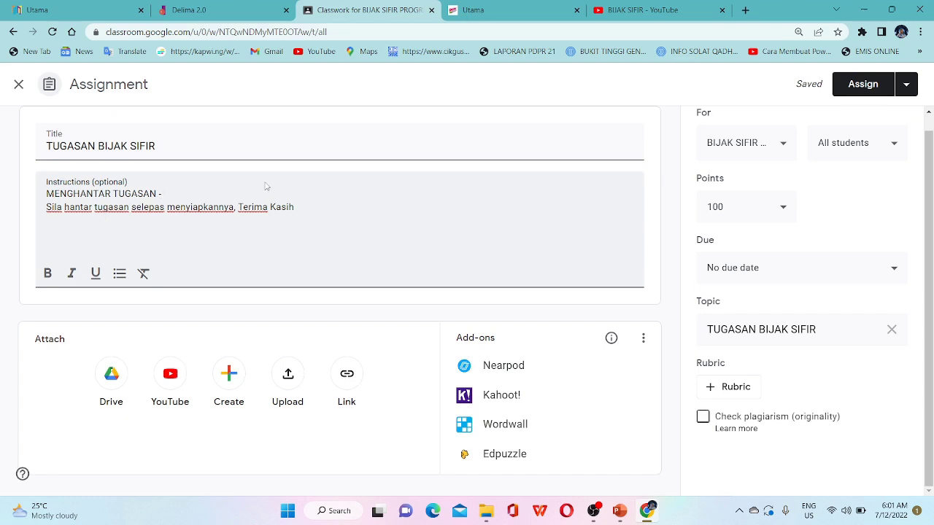
# - Insert "secara atas talian" before "selepas" in the instructions and post the assignment to the class
pyautogui.write('secara ata')
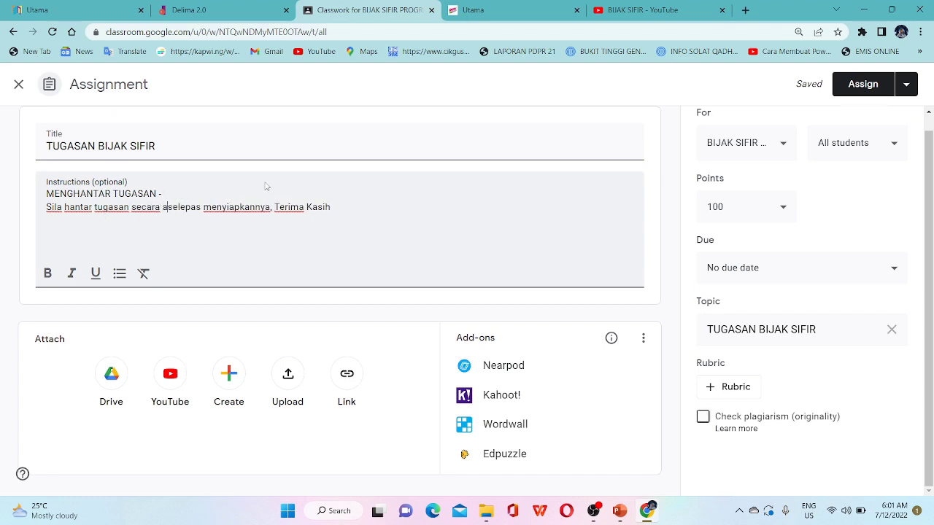
pyautogui.write('s talian')
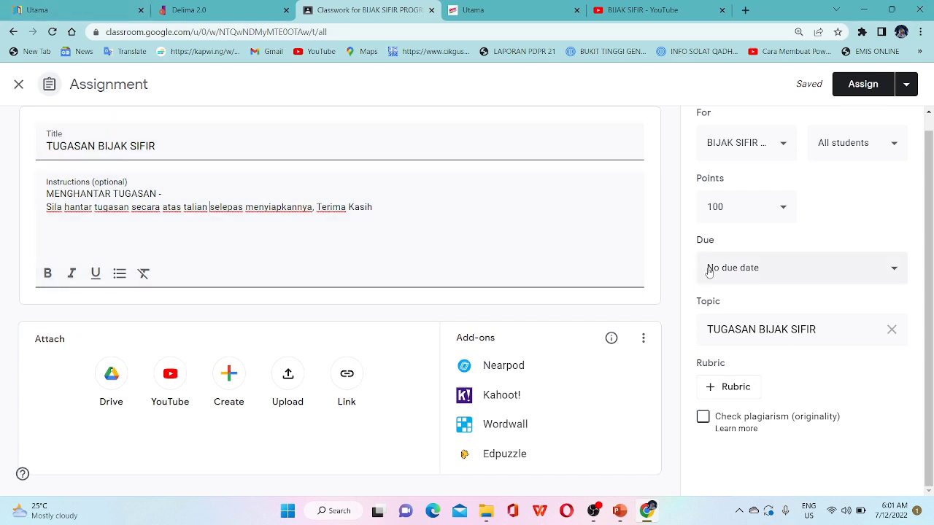
pyautogui.click(868, 89)
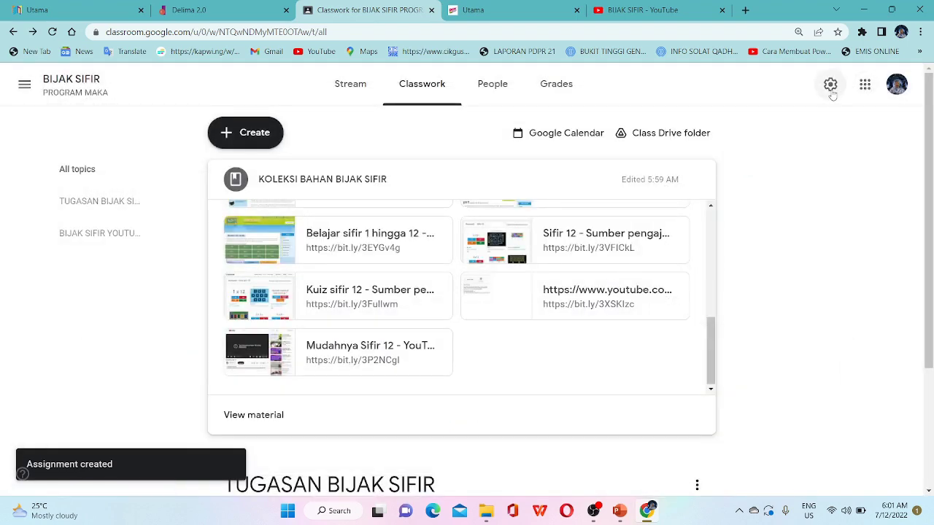
# - Look through the class Stream for the posted assignment and materials
pyautogui.click(344, 92)
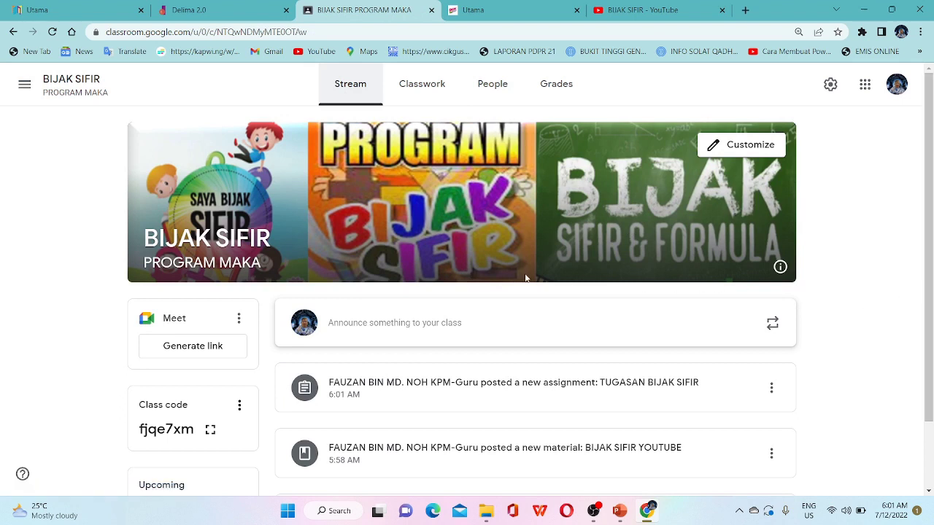
pyautogui.scroll(-2, 525, 278)
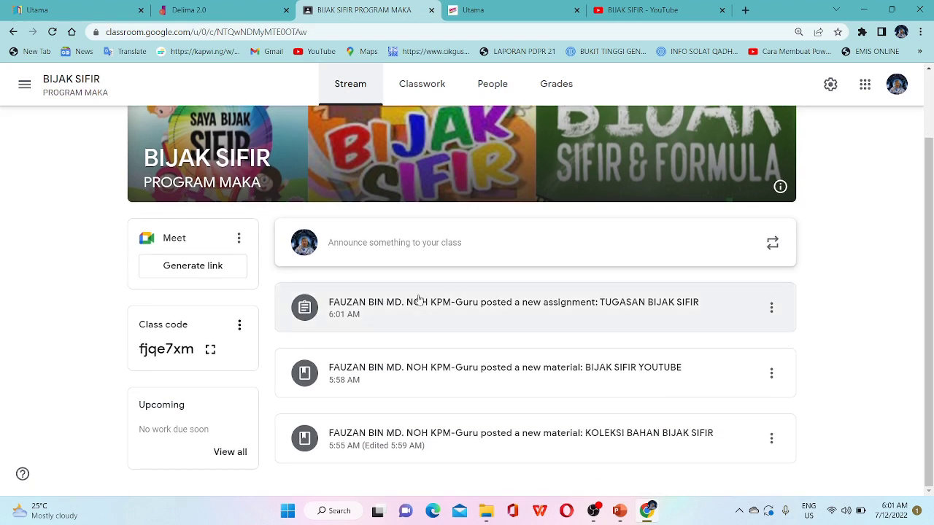
pyautogui.scroll(2, 421, 297)
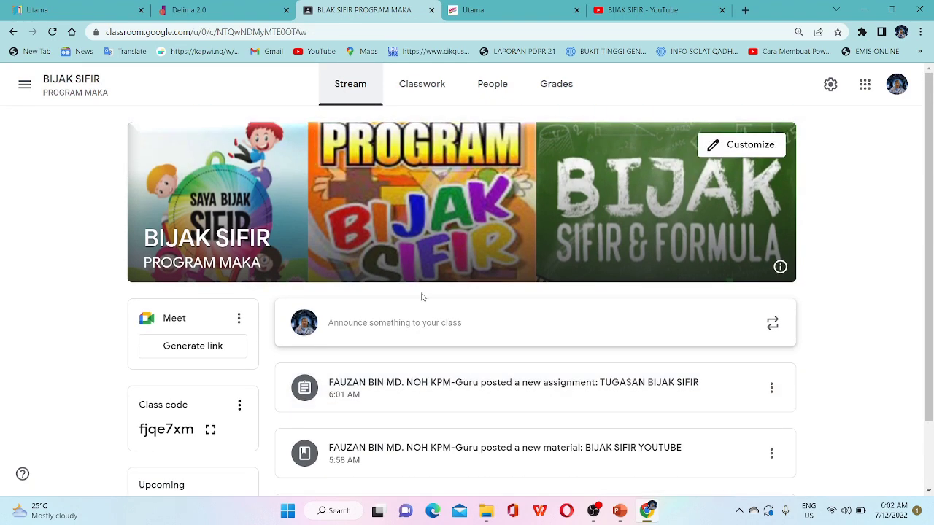
# - Review the topics and posts in Classwork, and view the People and Grades pages
pyautogui.click(429, 88)
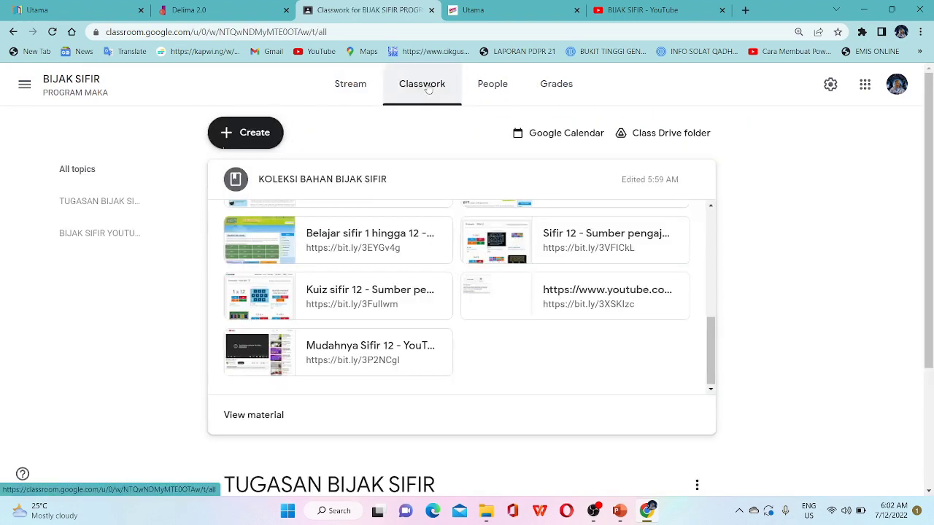
pyautogui.scroll(-2, 520, 212)
pyautogui.scroll(-2, 520, 211)
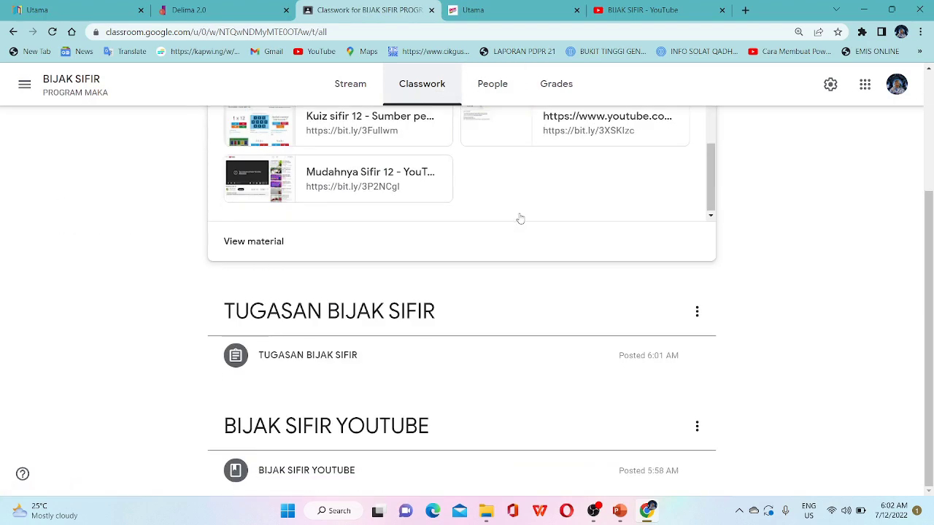
pyautogui.scroll(2, 520, 219)
pyautogui.click(492, 84)
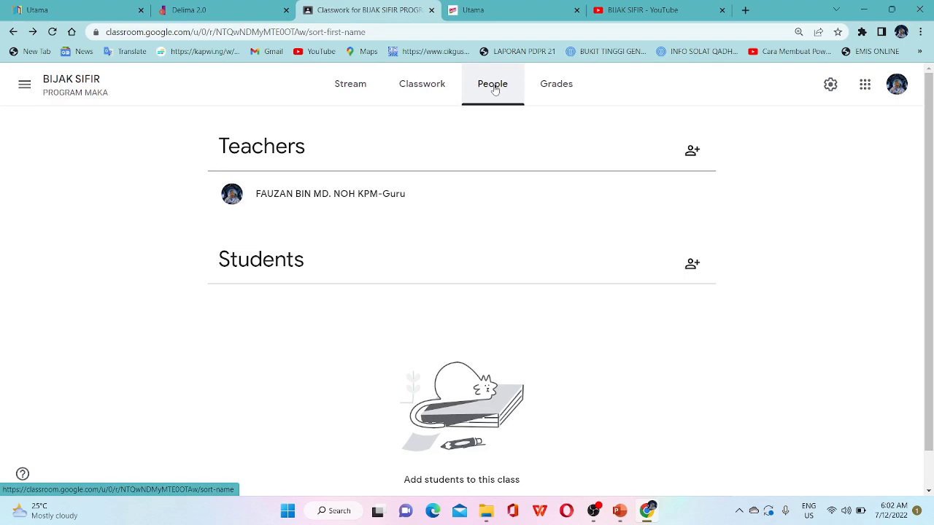
pyautogui.click(556, 86)
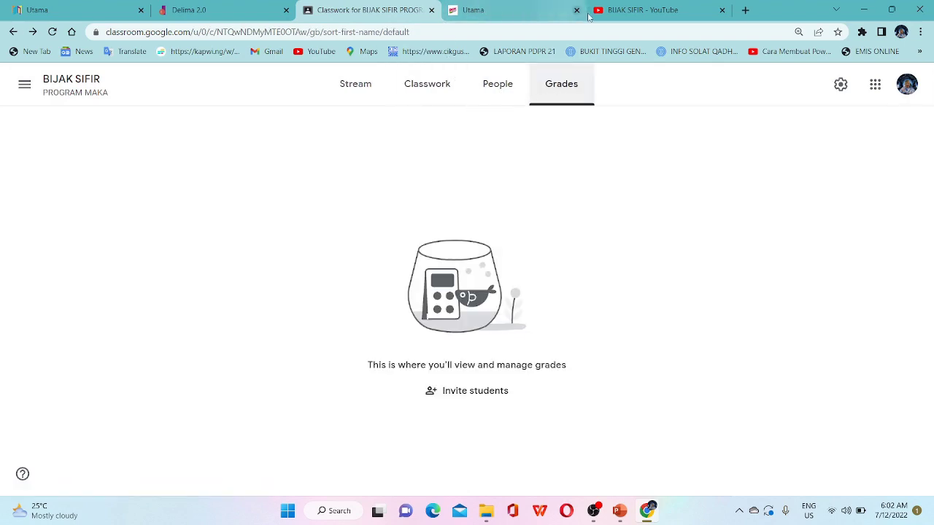
# - Switch to YouTube and look through the BIJAK SIFIR search results
pyautogui.click(554, 12)
pyautogui.click(637, 7)
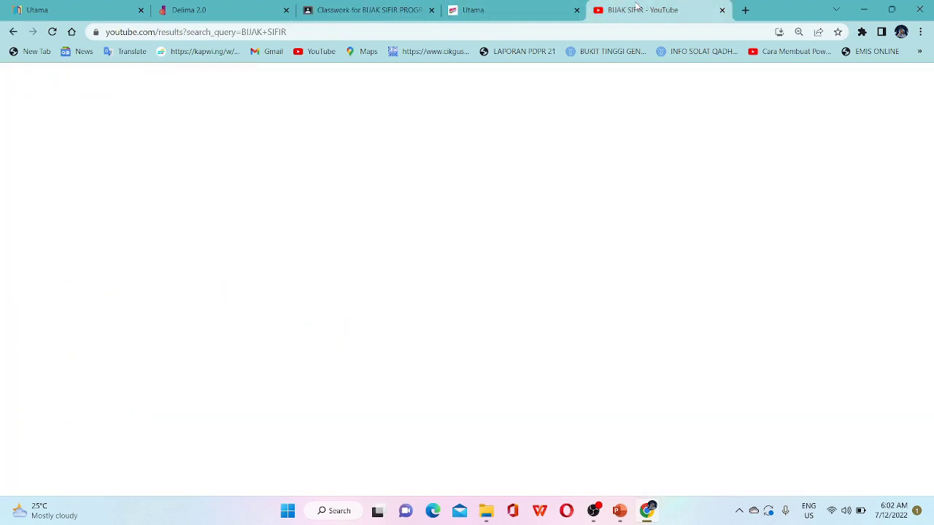
pyautogui.scroll(4, 304, 182)
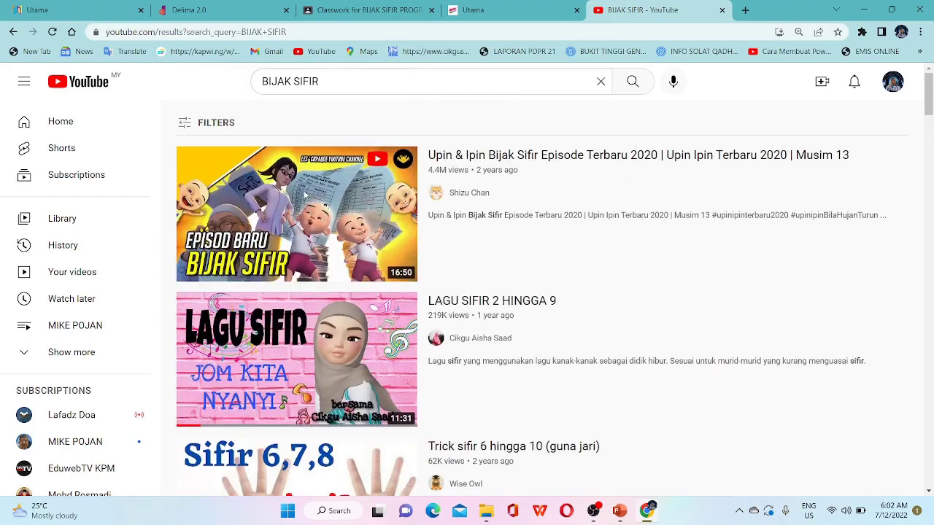
pyautogui.scroll(-1, 305, 193)
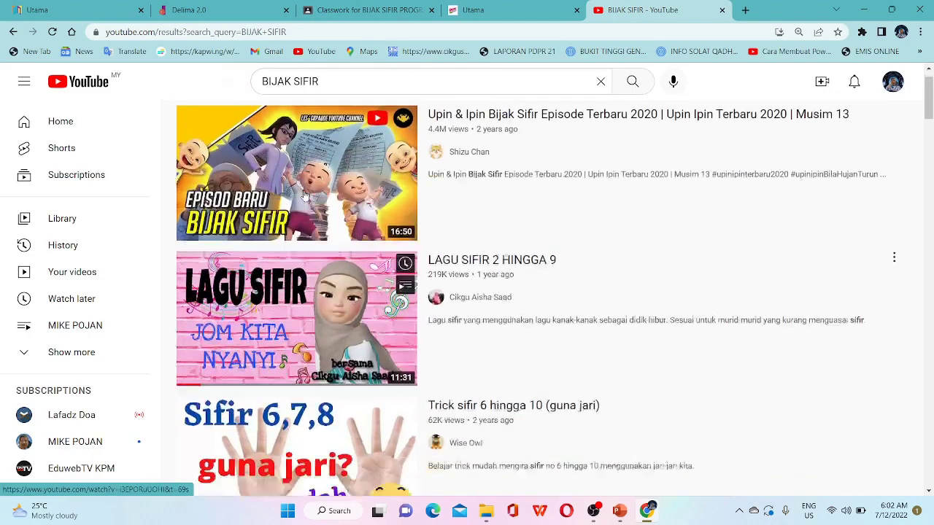
# - Open the video "SIFIR MUDAH DALAM MASA 5 MINIT - BOLEH INGAT SEMUA 2 HINGGA 9" and copy its share link
pyautogui.scroll(-5, 292, 218)
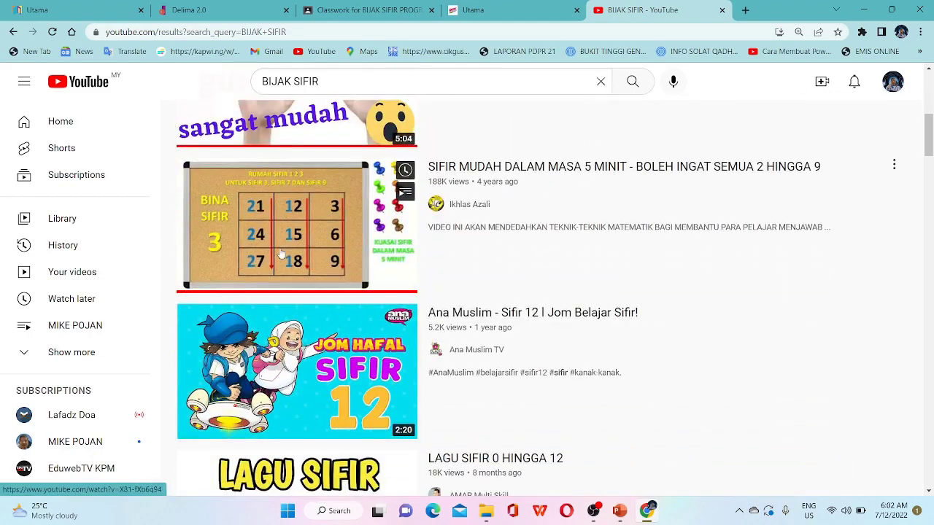
pyautogui.click(284, 254)
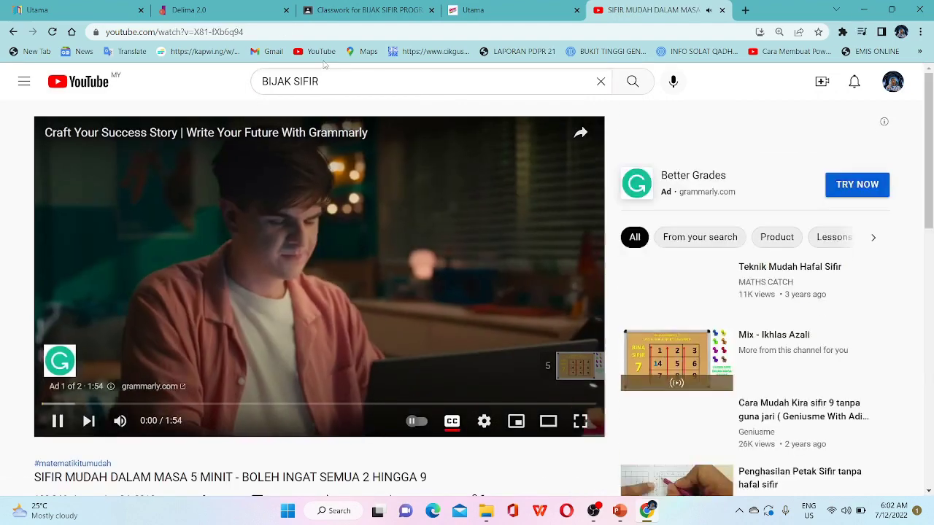
pyautogui.scroll(-3, 357, 372)
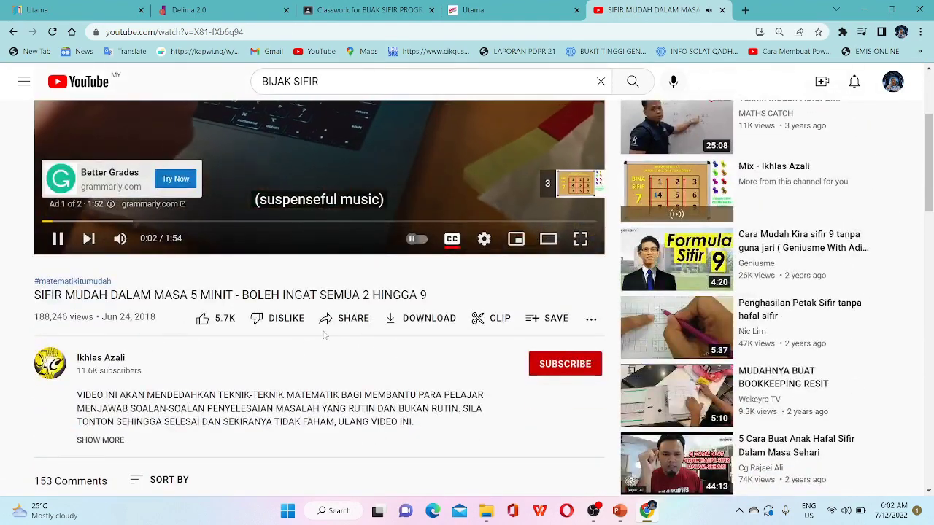
pyautogui.click(353, 318)
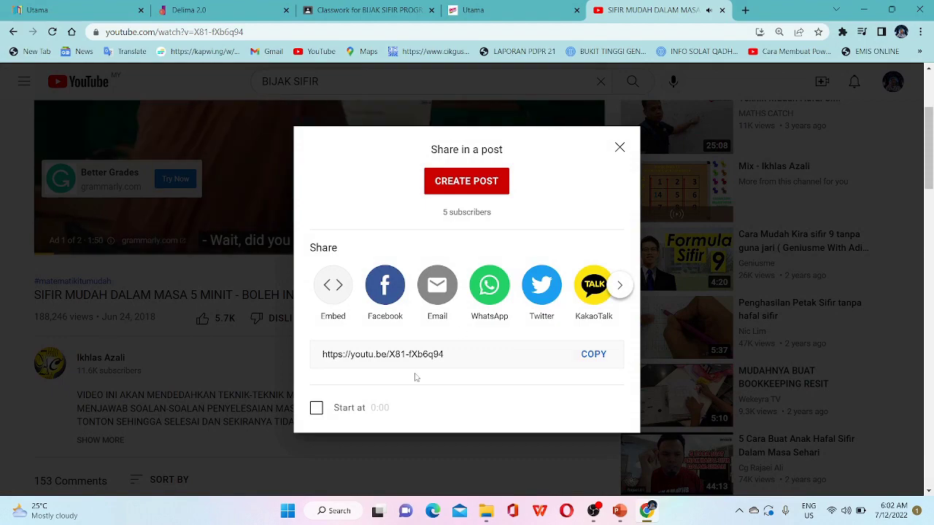
pyautogui.click(592, 355)
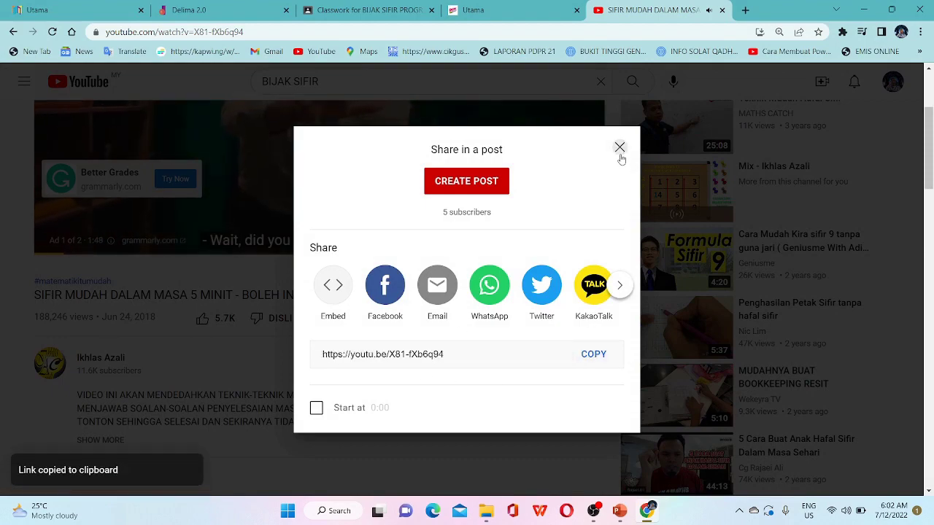
pyautogui.click(619, 147)
# - Switch to the BIJAK SIFIR class in Google Classroom and open the BIJAK SIFIR YOUTUBE material for editing
pyautogui.click(367, 10)
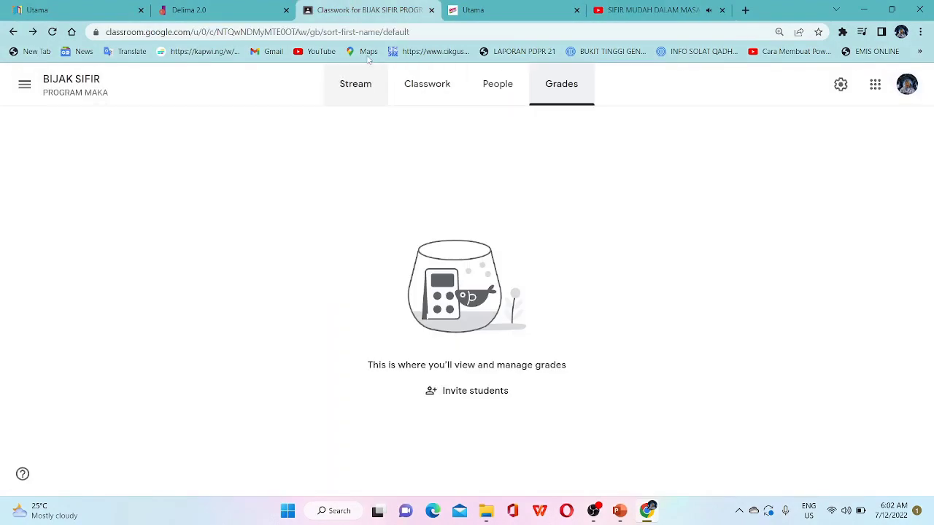
pyautogui.click(504, 10)
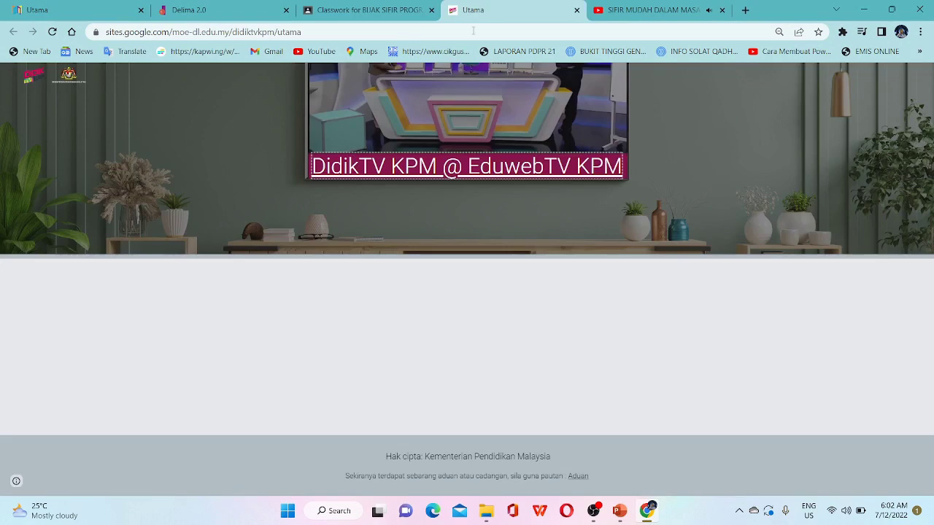
pyautogui.click(179, 14)
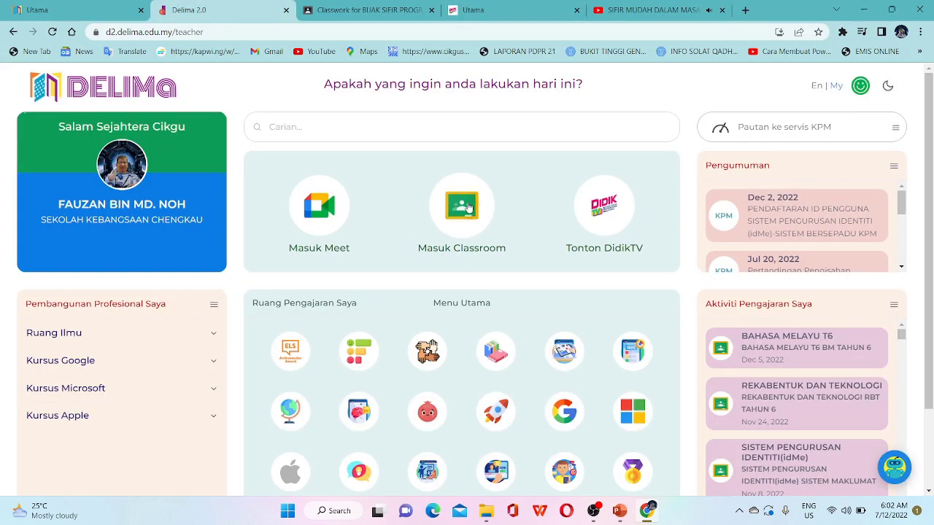
pyautogui.click(380, 11)
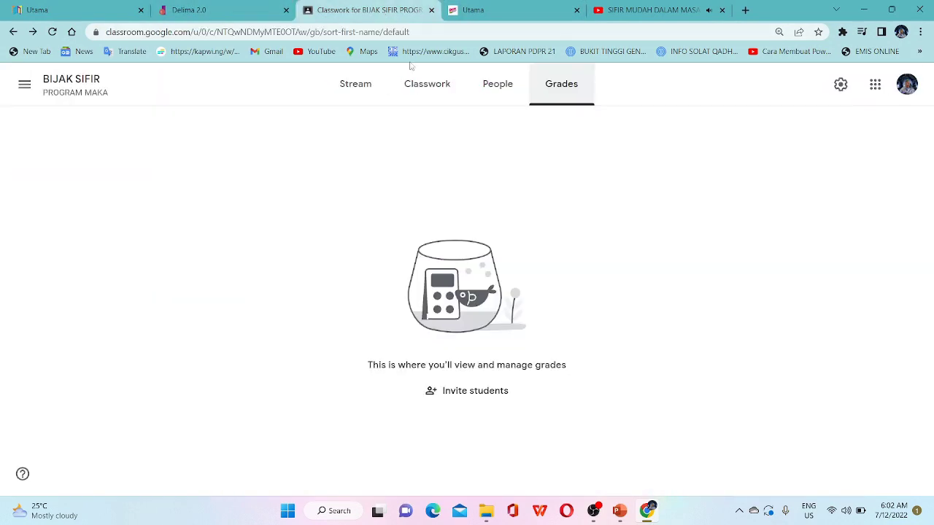
pyautogui.click(423, 87)
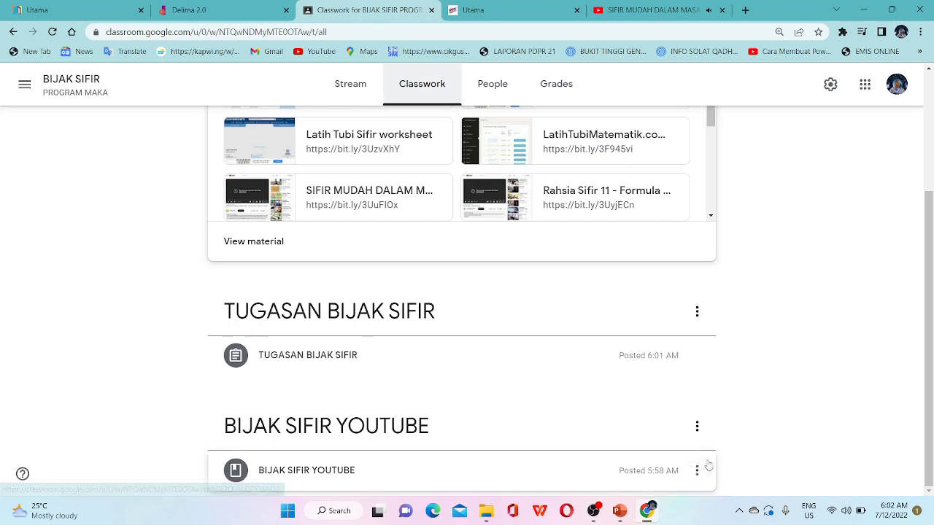
pyautogui.click(696, 471)
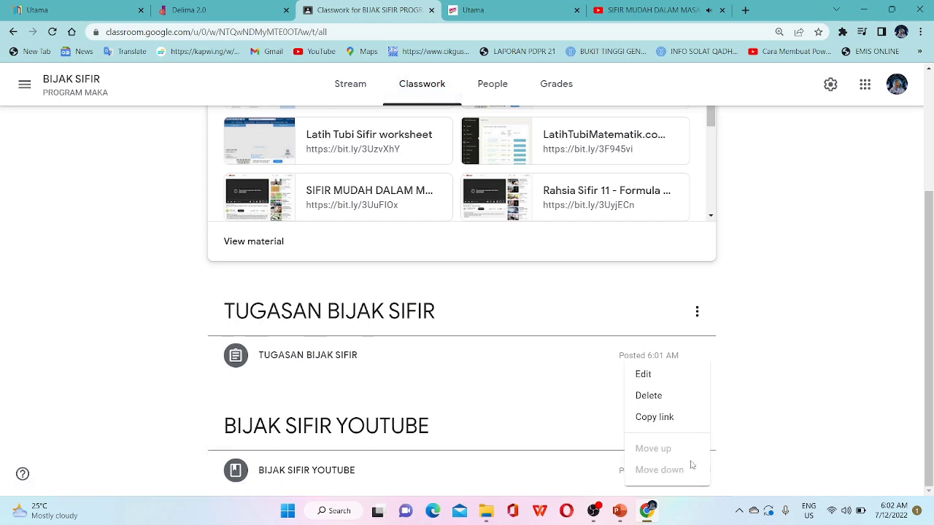
pyautogui.click(645, 375)
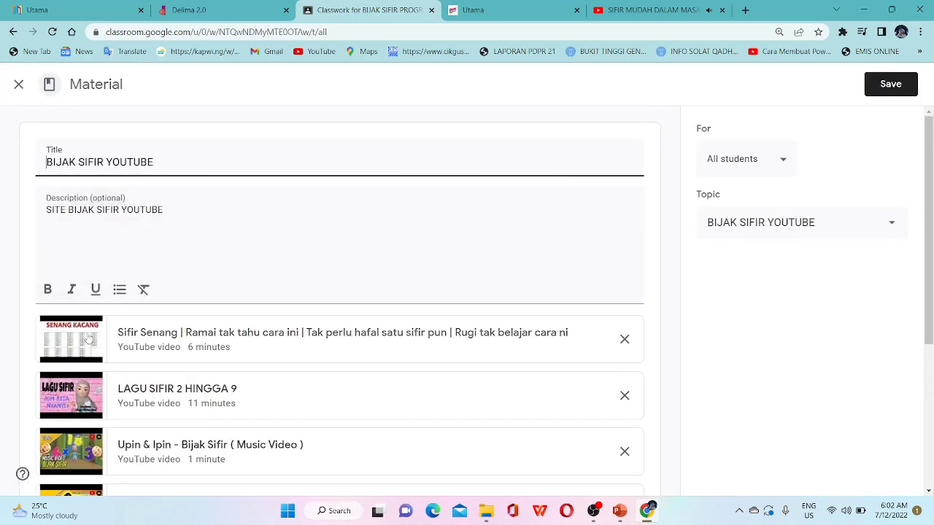
pyautogui.scroll(-3, 303, 407)
pyautogui.click(172, 376)
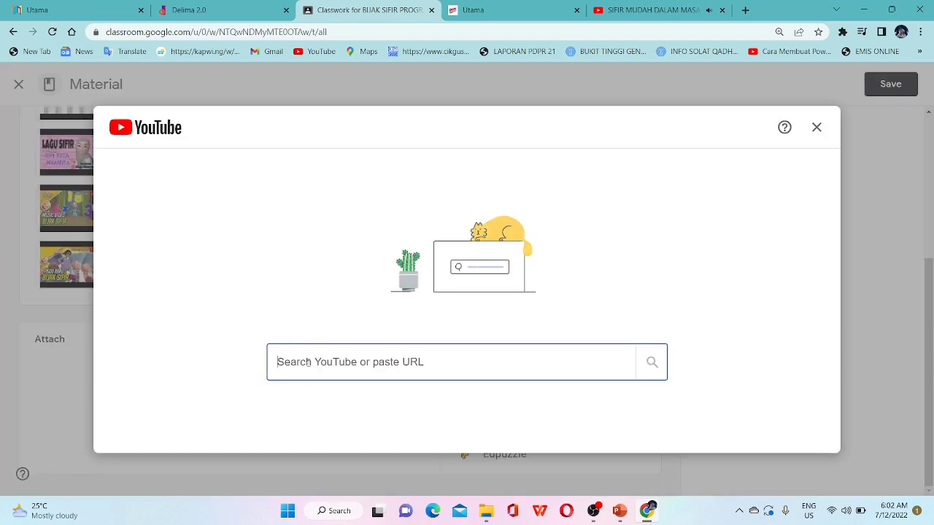
pyautogui.hotkey('ctrl', 'v')
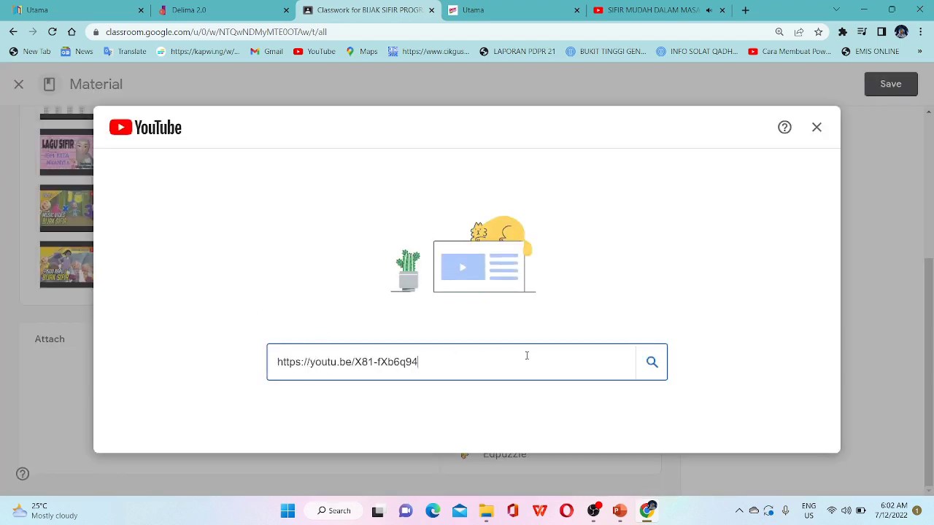
pyautogui.press('Return')
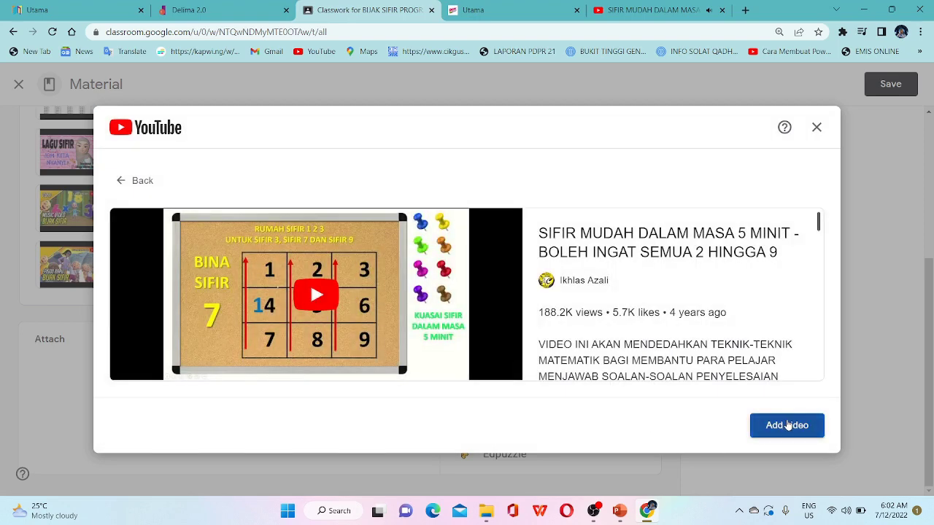
pyautogui.click(787, 425)
pyautogui.click(875, 88)
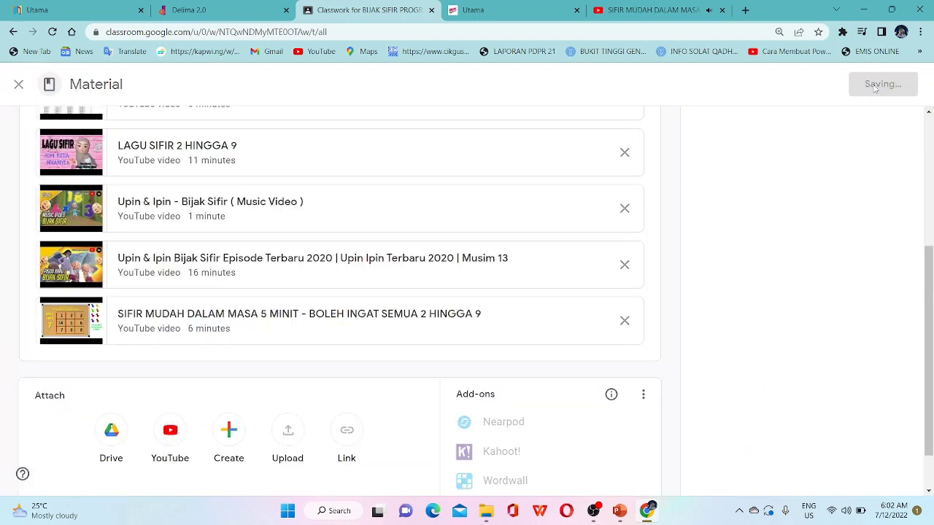
# - Return to the BIJAK SIFIR search results on YouTube and look through further multiplication-table videos
pyautogui.click(651, 12)
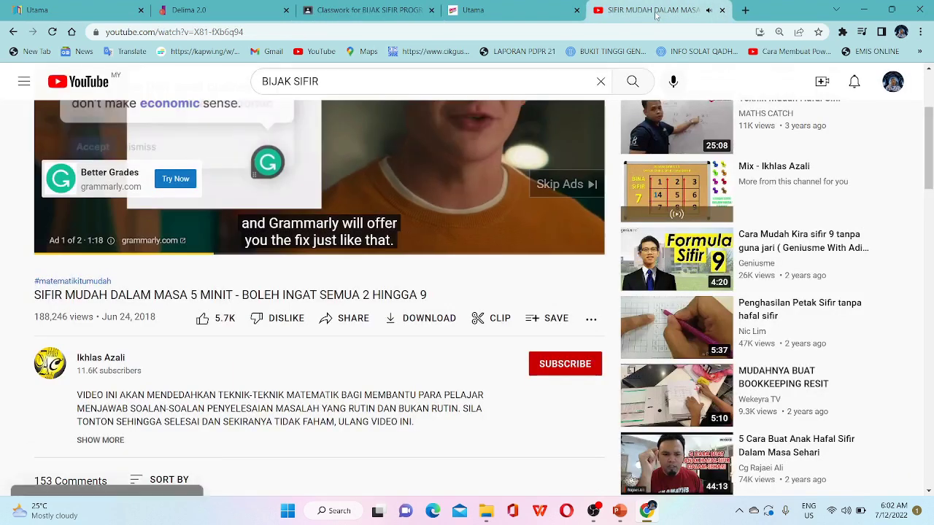
pyautogui.click(13, 32)
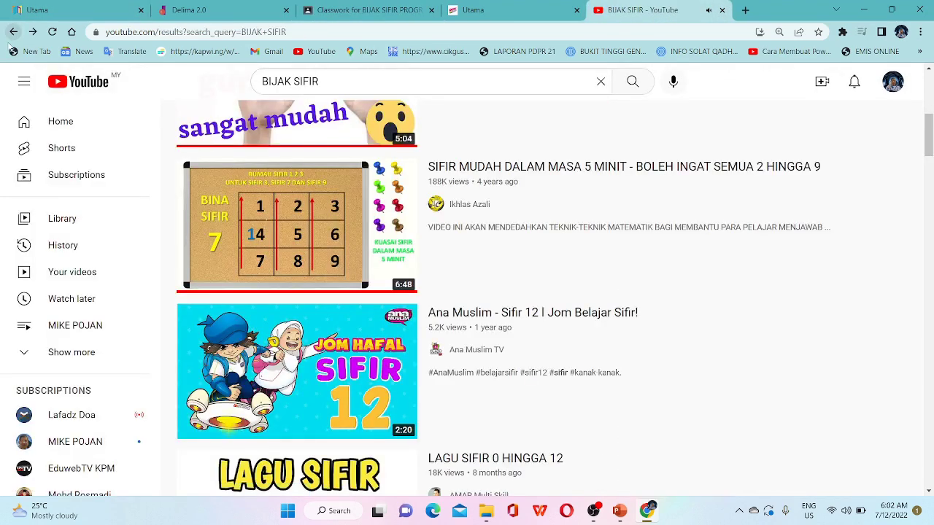
pyautogui.scroll(-8, 492, 264)
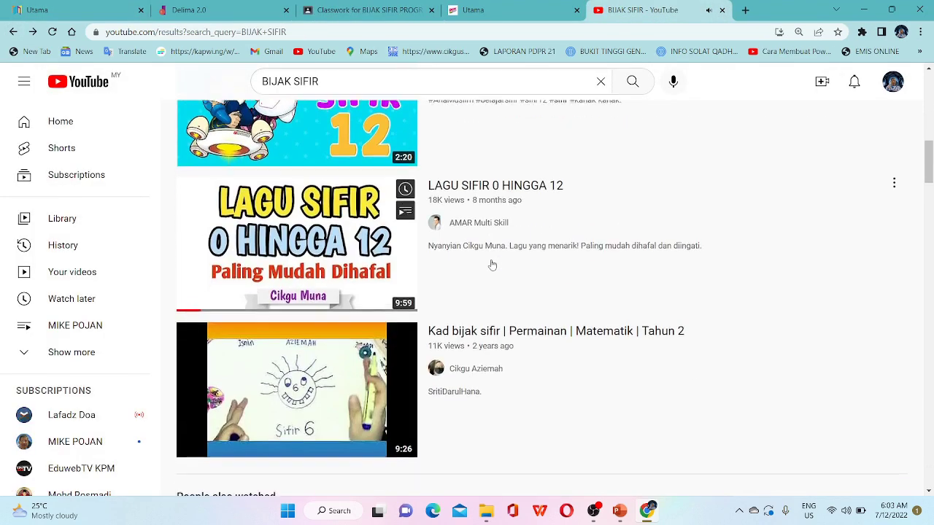
pyautogui.scroll(-3, 493, 264)
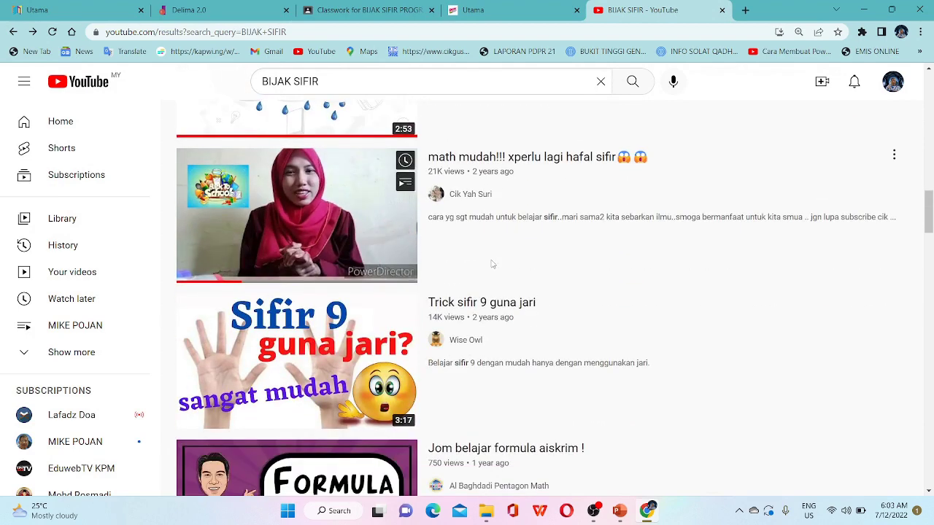
pyautogui.scroll(-1, 493, 264)
pyautogui.scroll(-5, 493, 264)
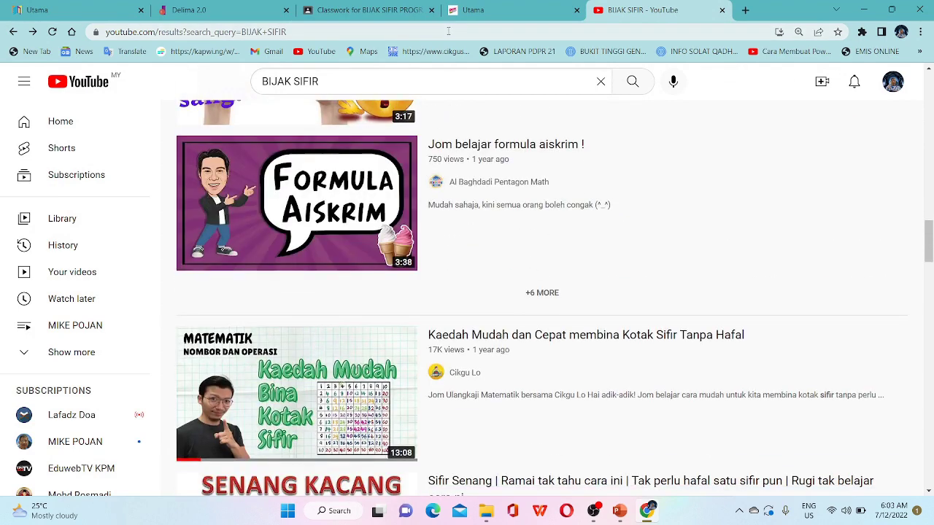
# - Switch back to Google Classroom, review the class's Classwork and Stream pages, and minimize the browser window
pyautogui.click(478, 11)
pyautogui.click(365, 10)
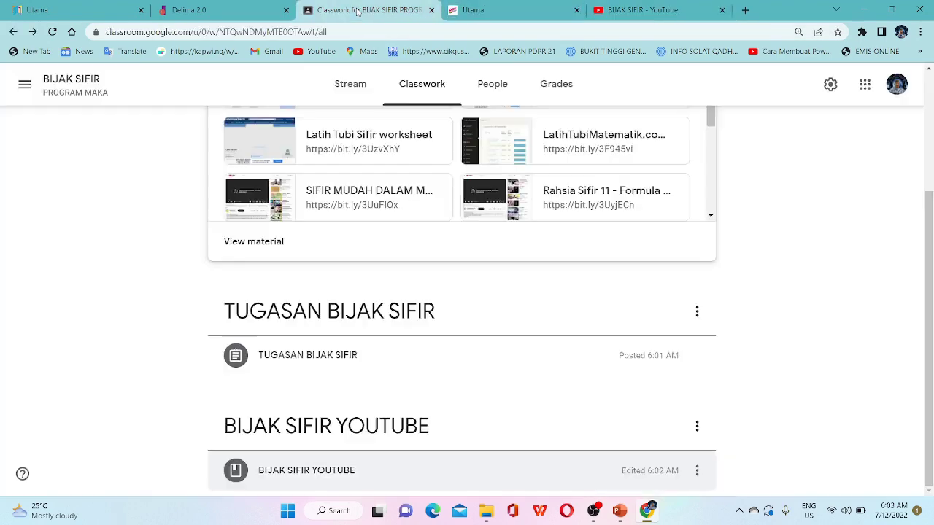
pyautogui.scroll(1, 486, 148)
pyautogui.scroll(3, 179, 118)
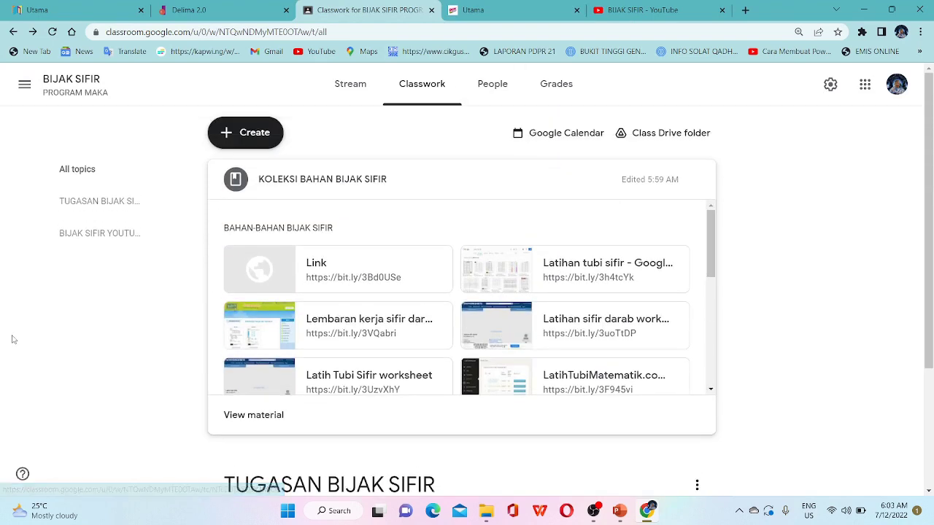
pyautogui.click(349, 94)
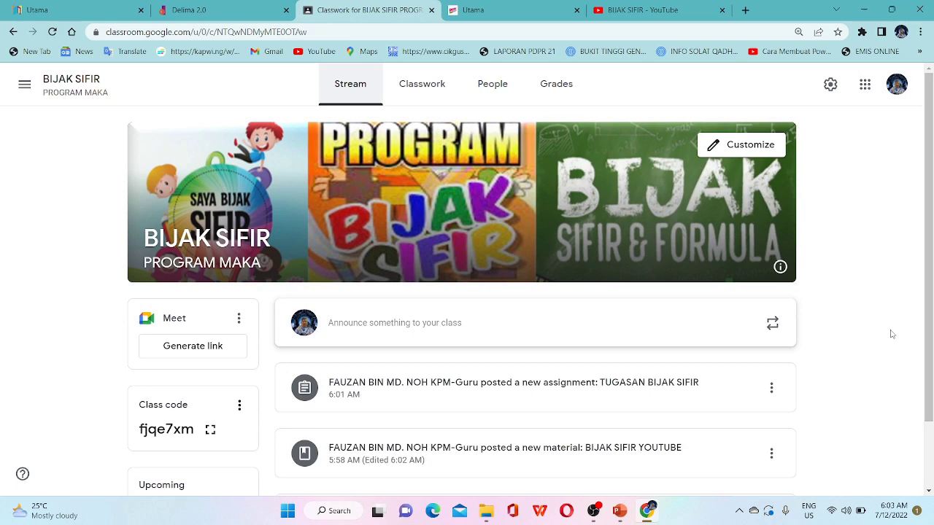
pyautogui.scroll(-1, 357, 334)
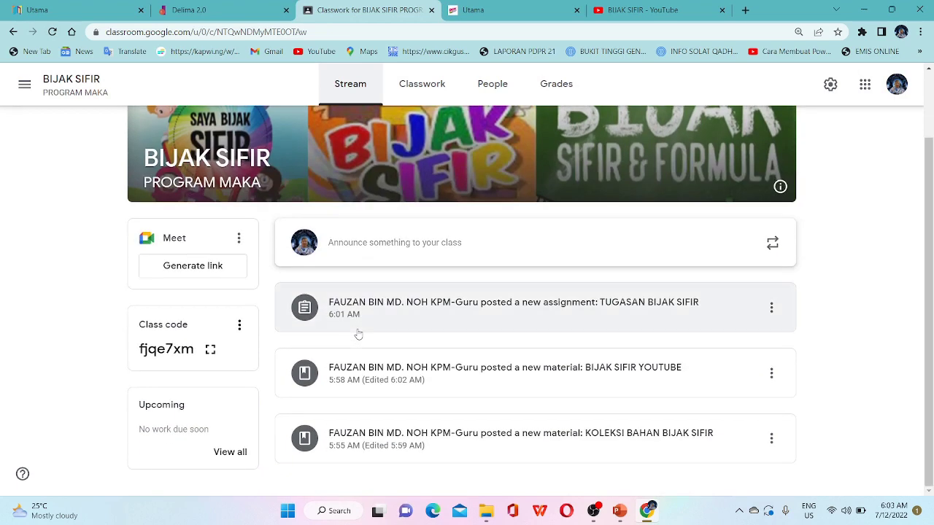
pyautogui.scroll(1, 358, 333)
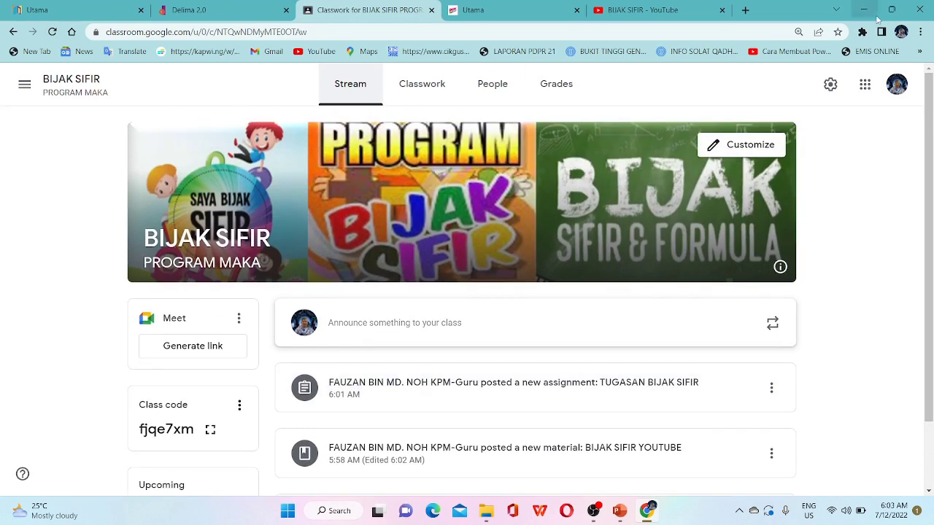
pyautogui.click(865, 10)
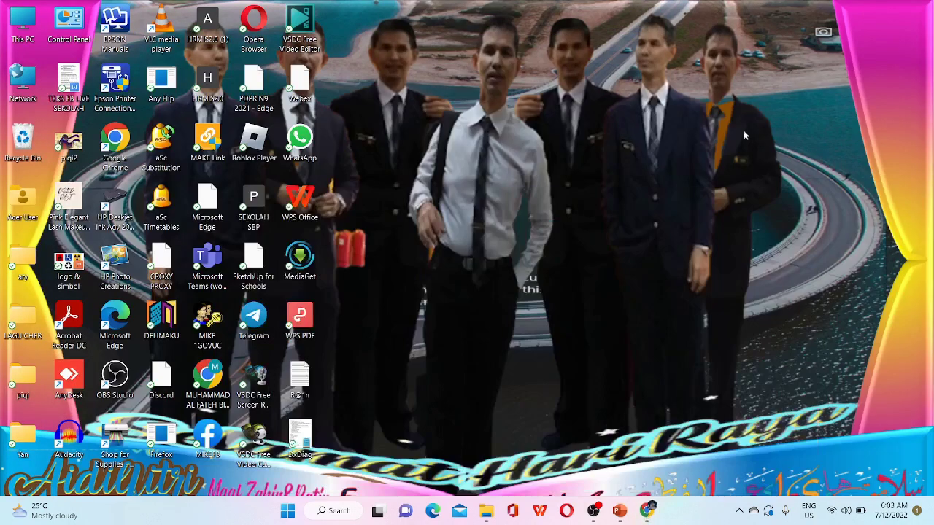